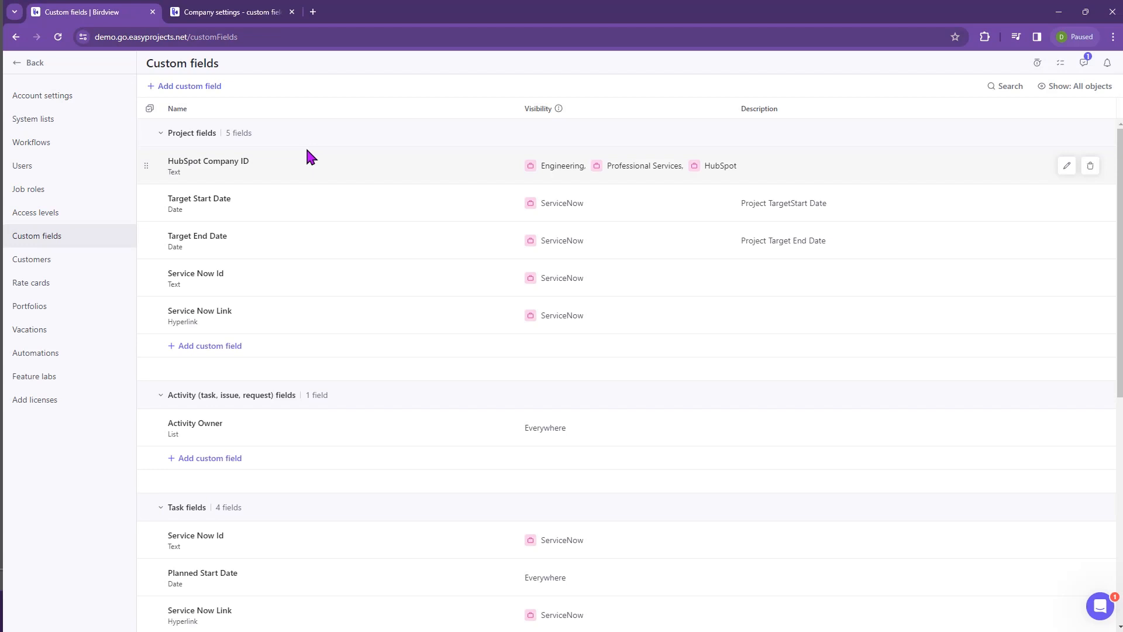
Open the Birdview Demo project from the Primary Space activity center and check its custom fields, including Project Sponsor
left_click(79, 66)
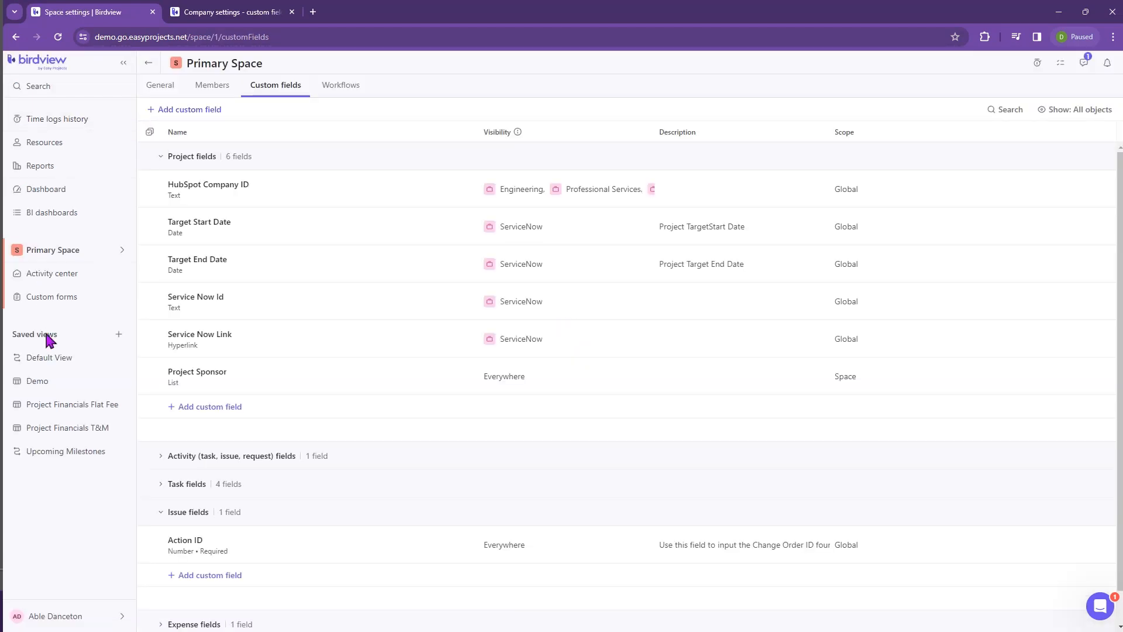
left_click(62, 285)
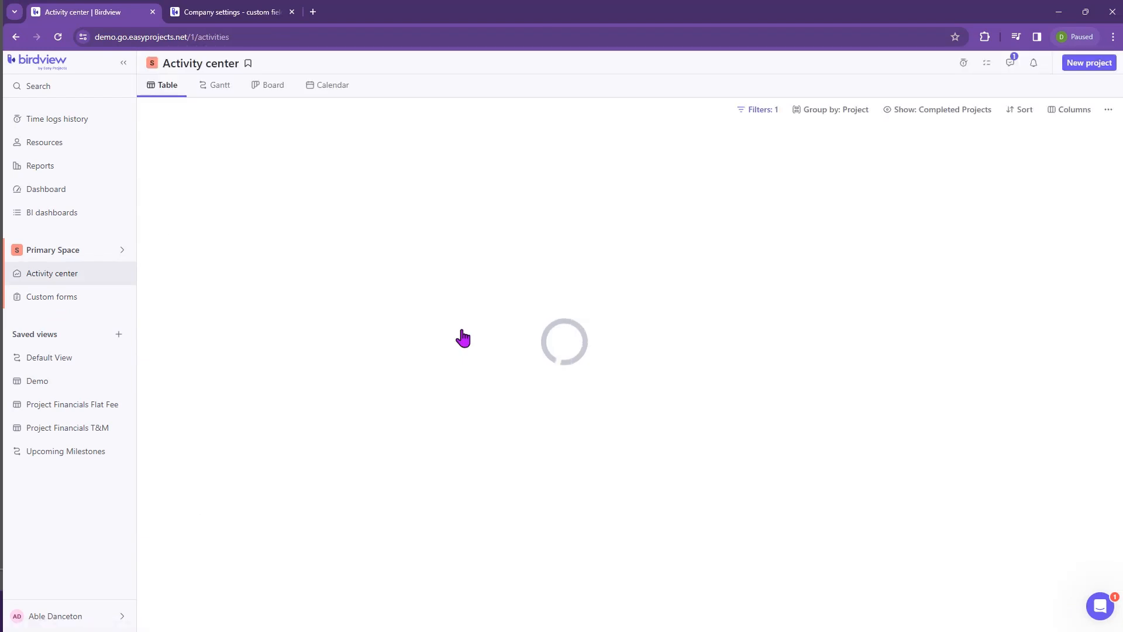
left_click(401, 153)
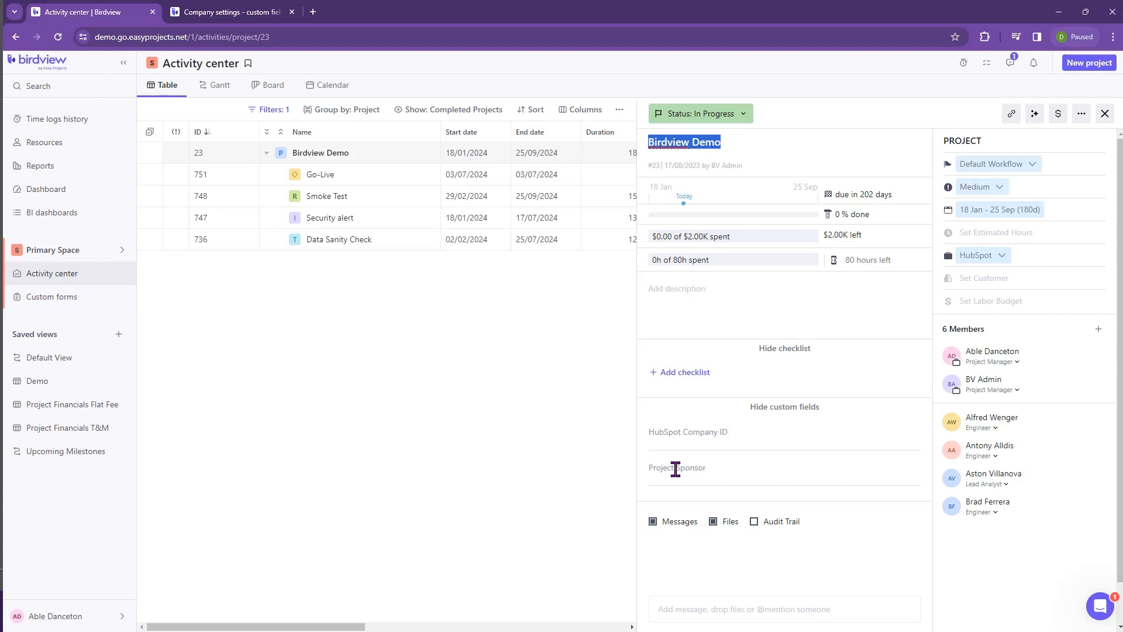
left_click(675, 469)
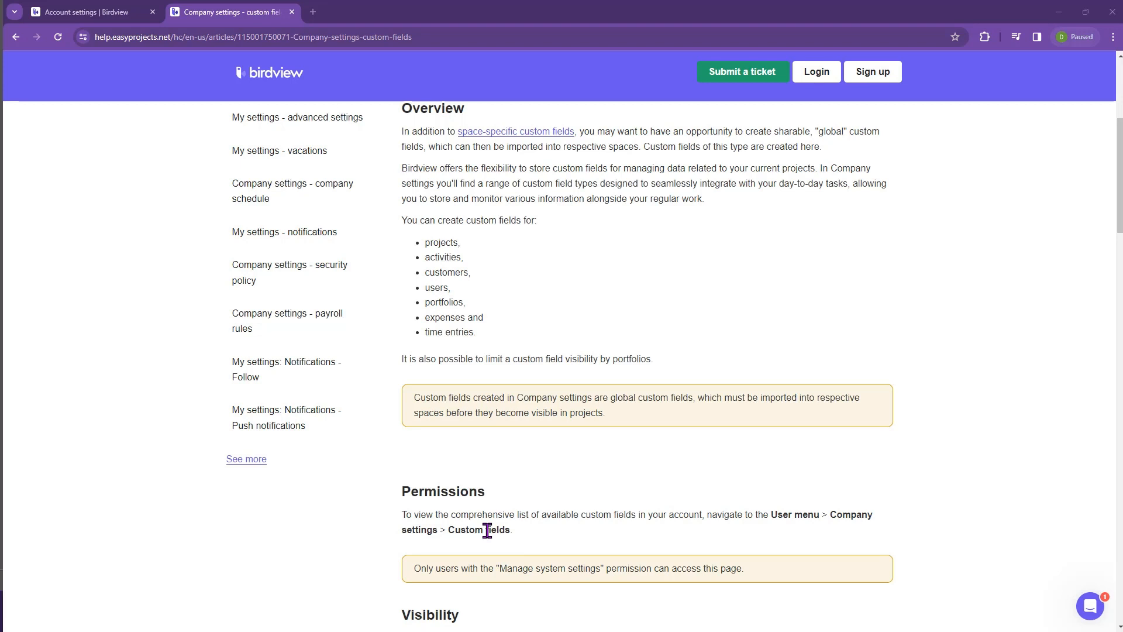
Review the "Manage system settings" permission note in the help article, then open the company-level HubSpot Company ID custom field
left_click_drag(489, 568, 595, 570)
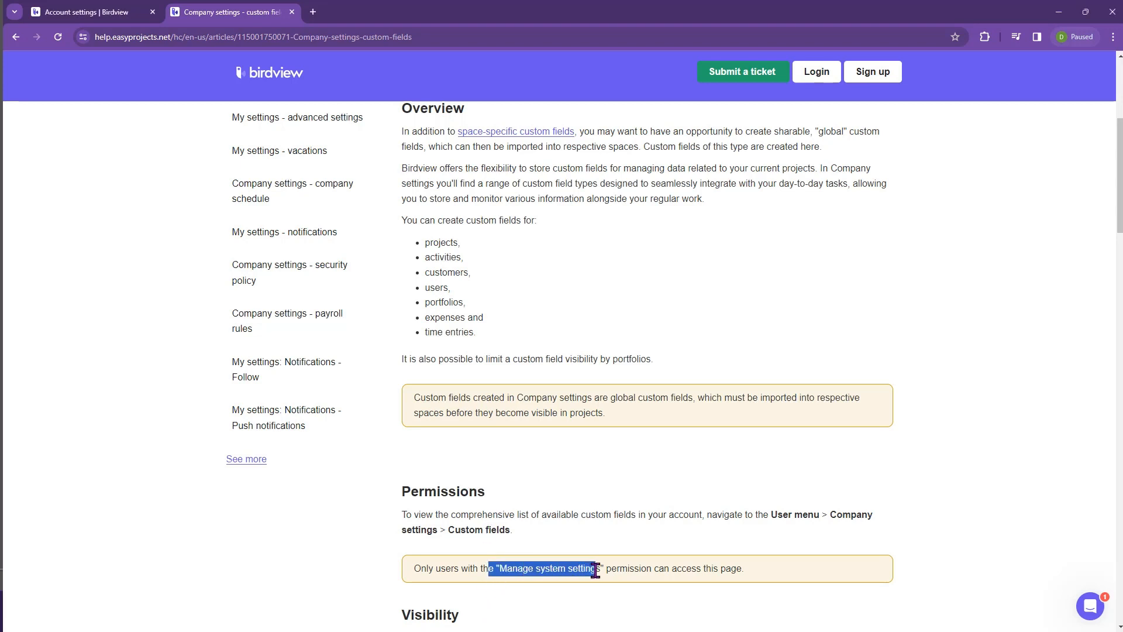
left_click(83, 14)
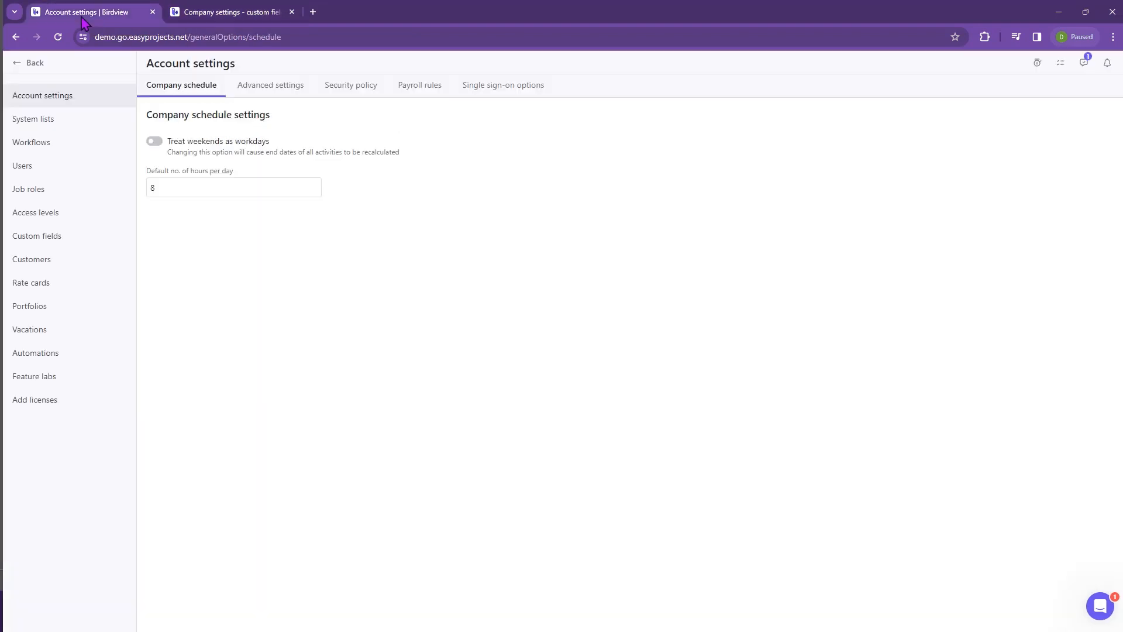
left_click(87, 245)
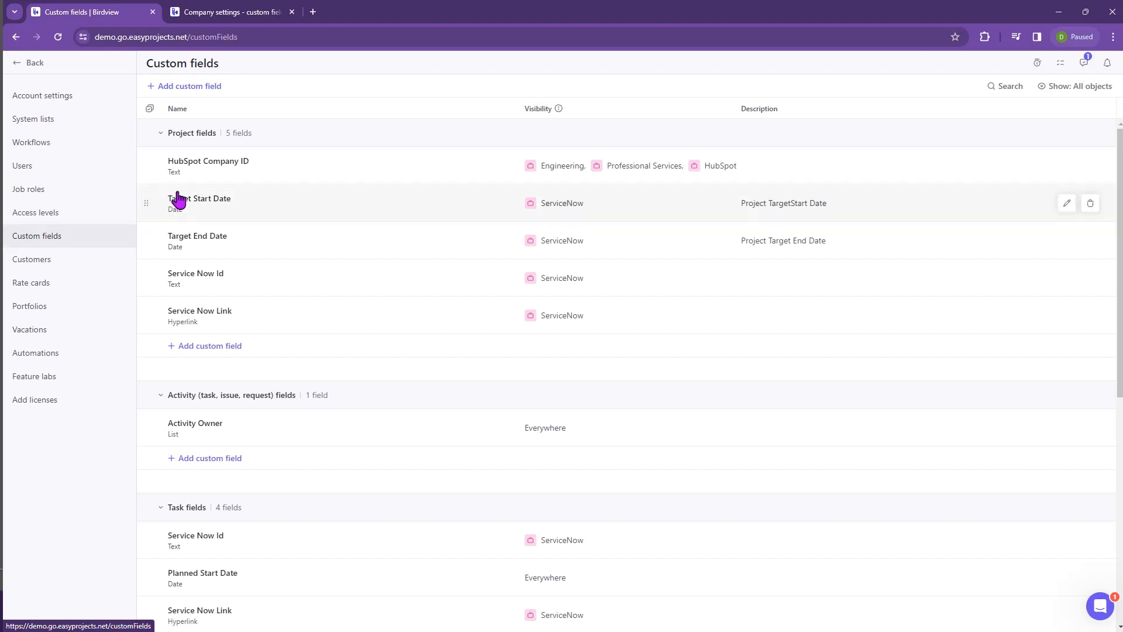
left_click(720, 178)
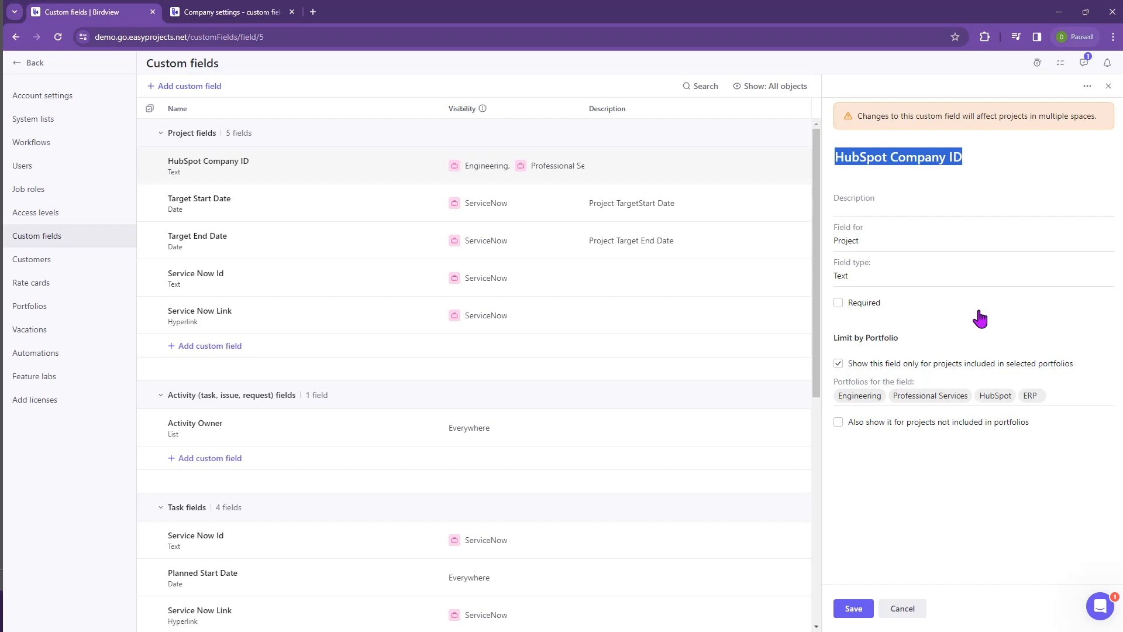
Open the Primary Space settings, view the space's custom fields, and go to add a custom field there
left_click(41, 65)
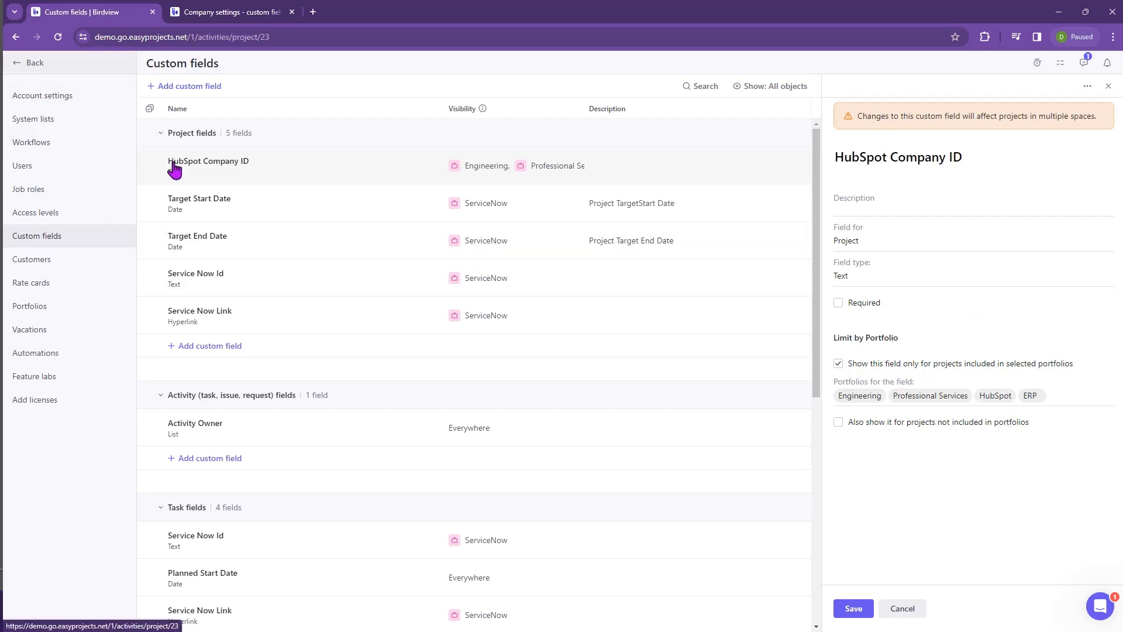
left_click(97, 255)
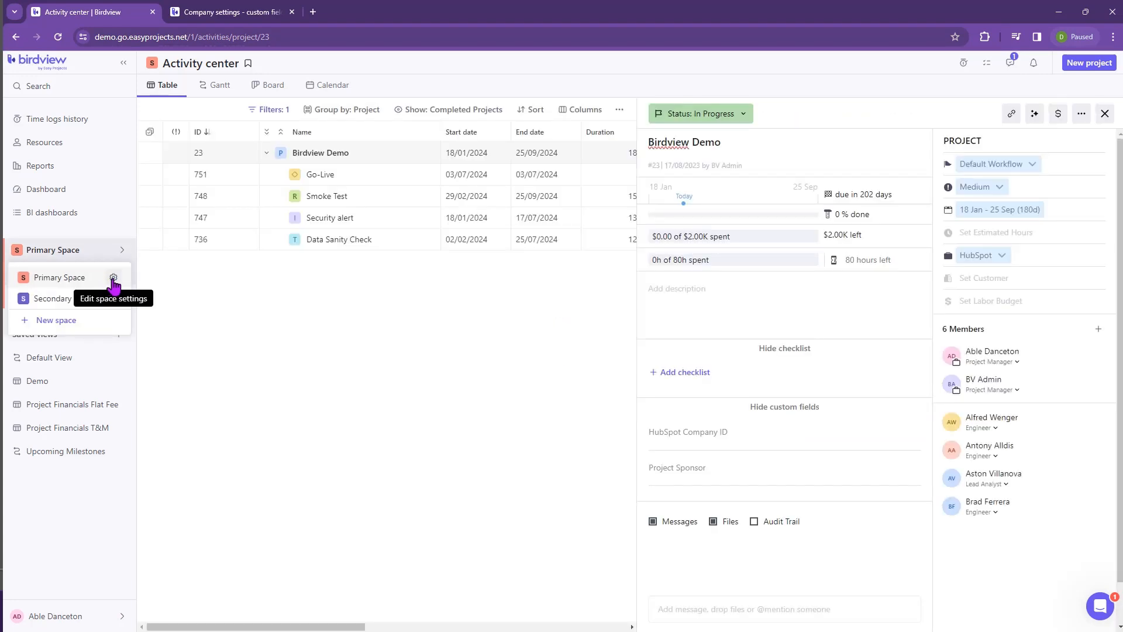
left_click(112, 278)
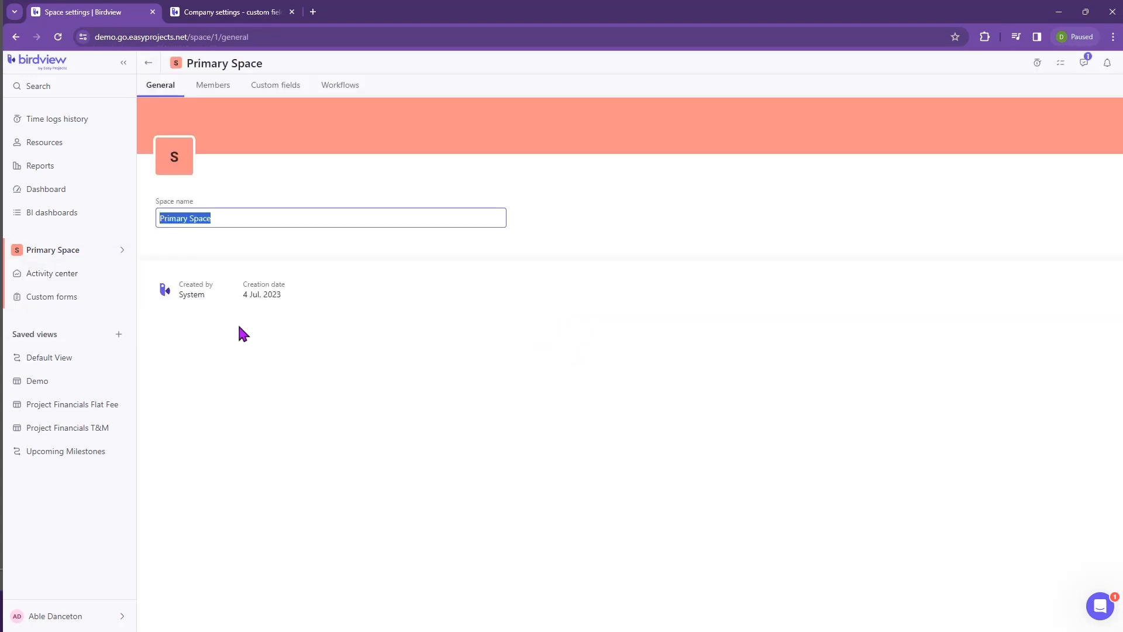
left_click(282, 85)
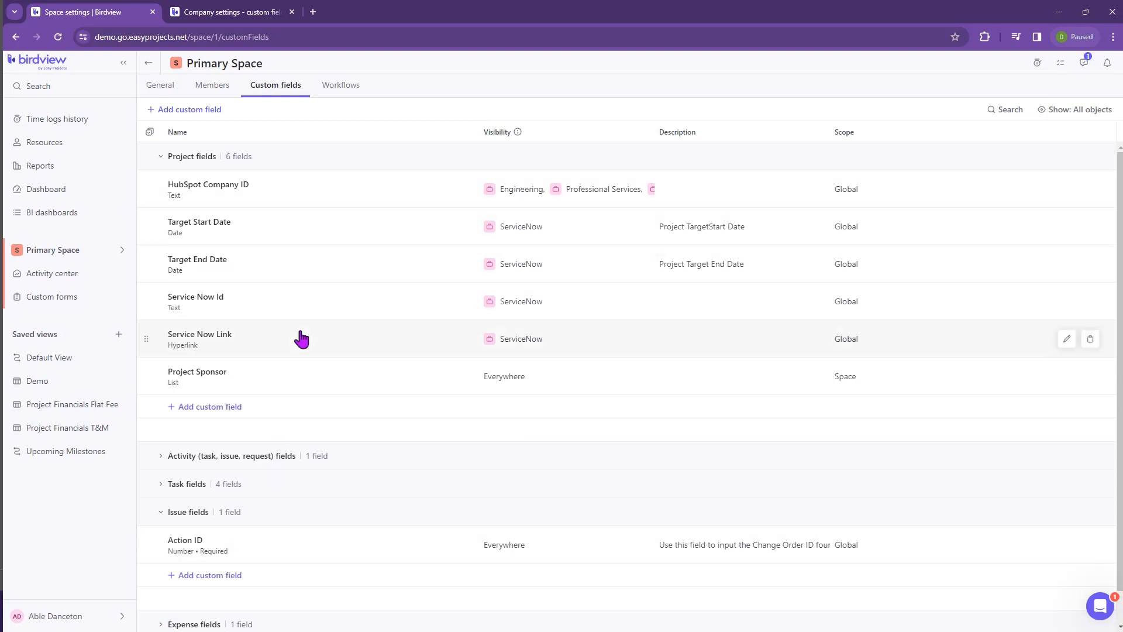
left_click(170, 110)
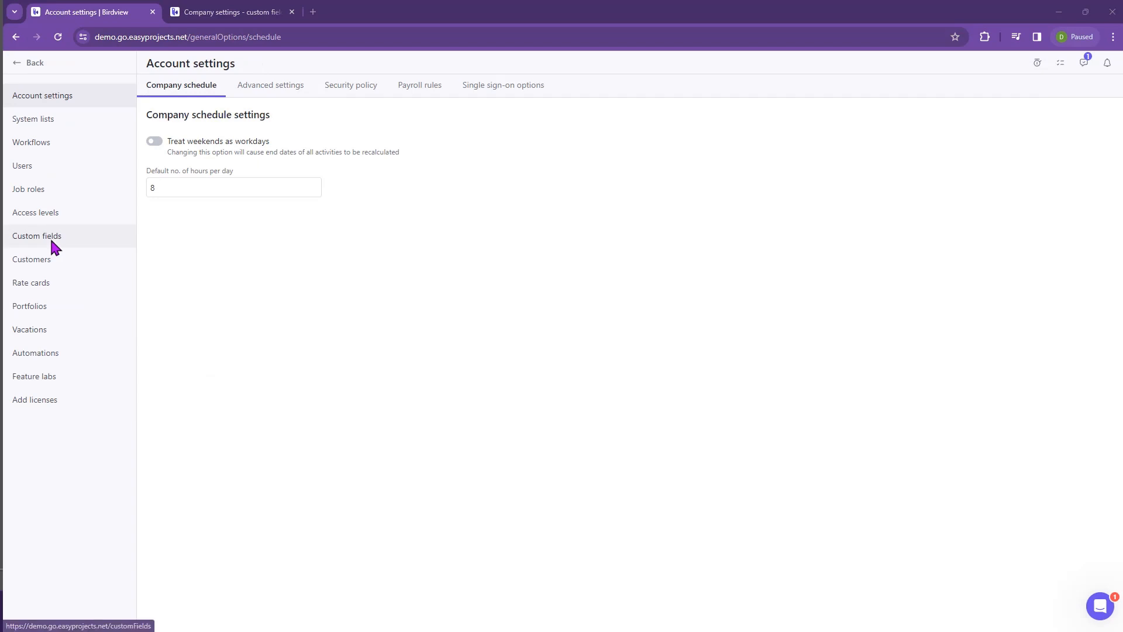
Add a company-level custom field named "Project Lead" and keep it assigned to Project
left_click(50, 236)
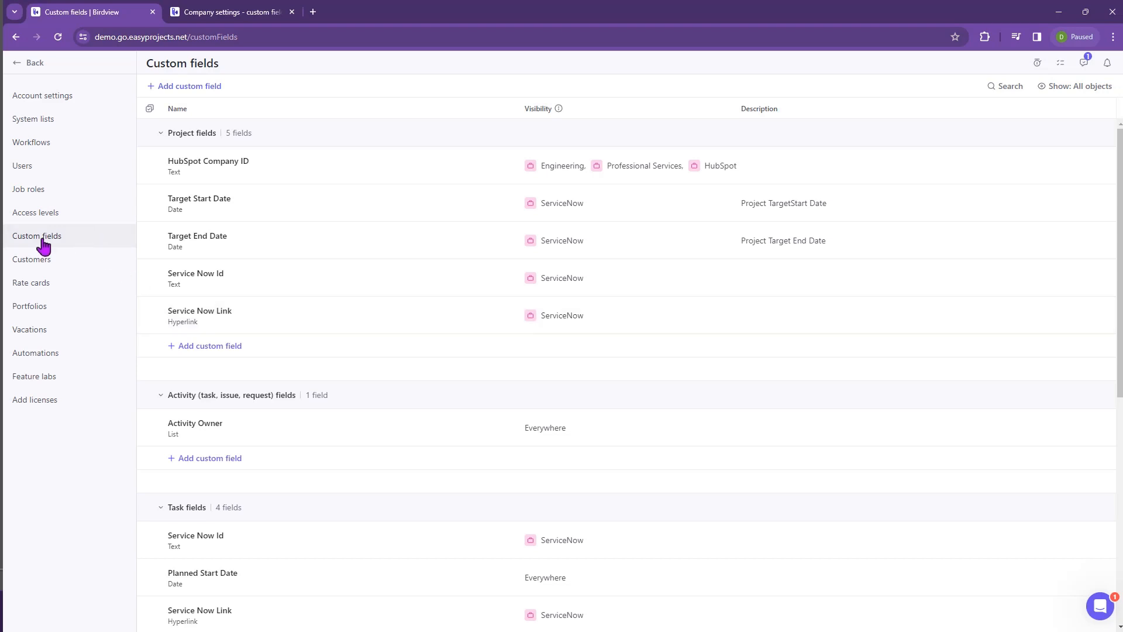
left_click(200, 87)
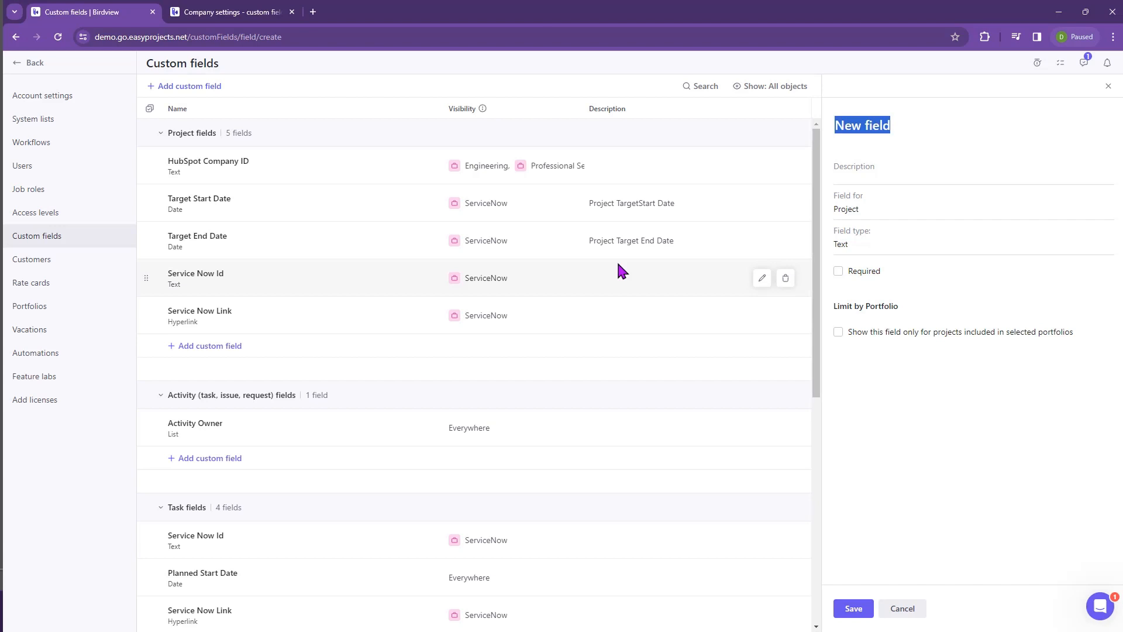
type("Project L")
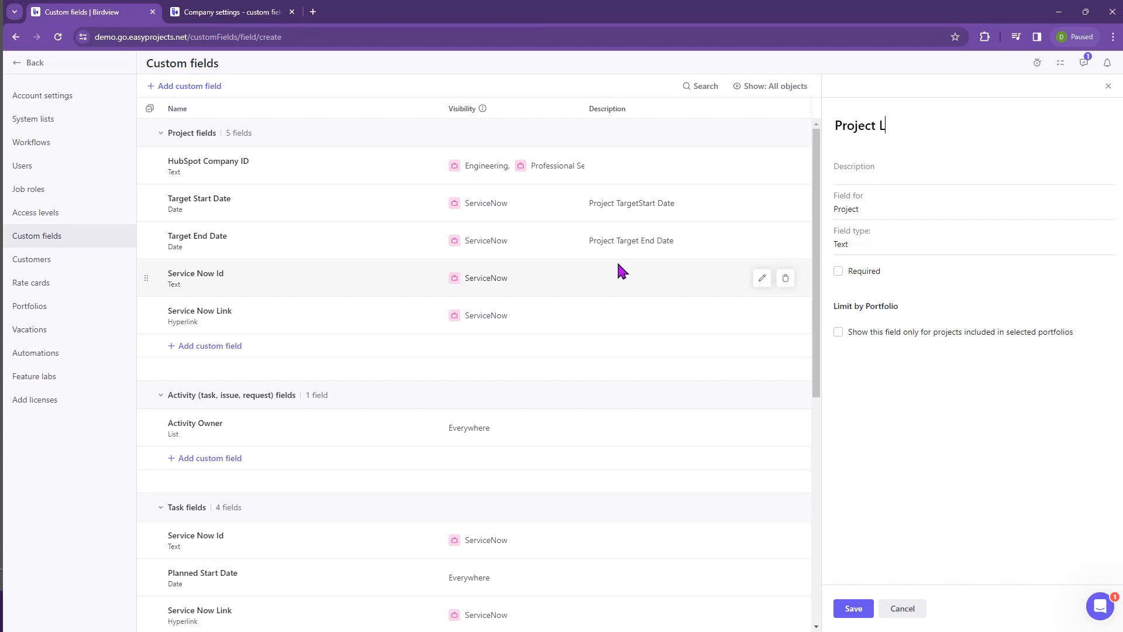
type("ead")
left_click(843, 214)
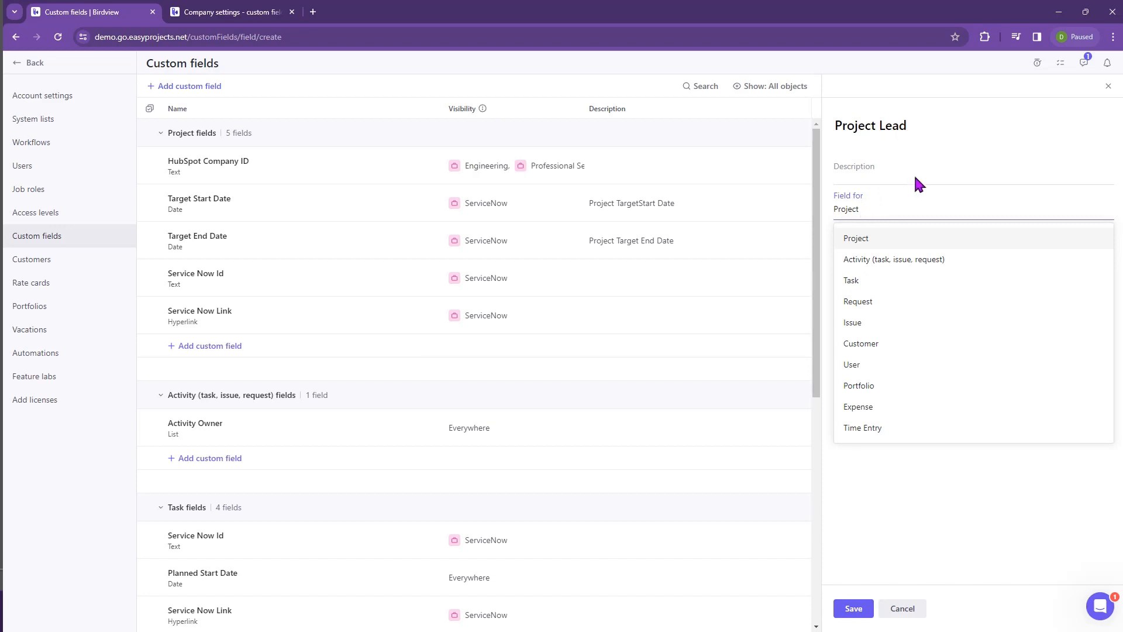
left_click(856, 175)
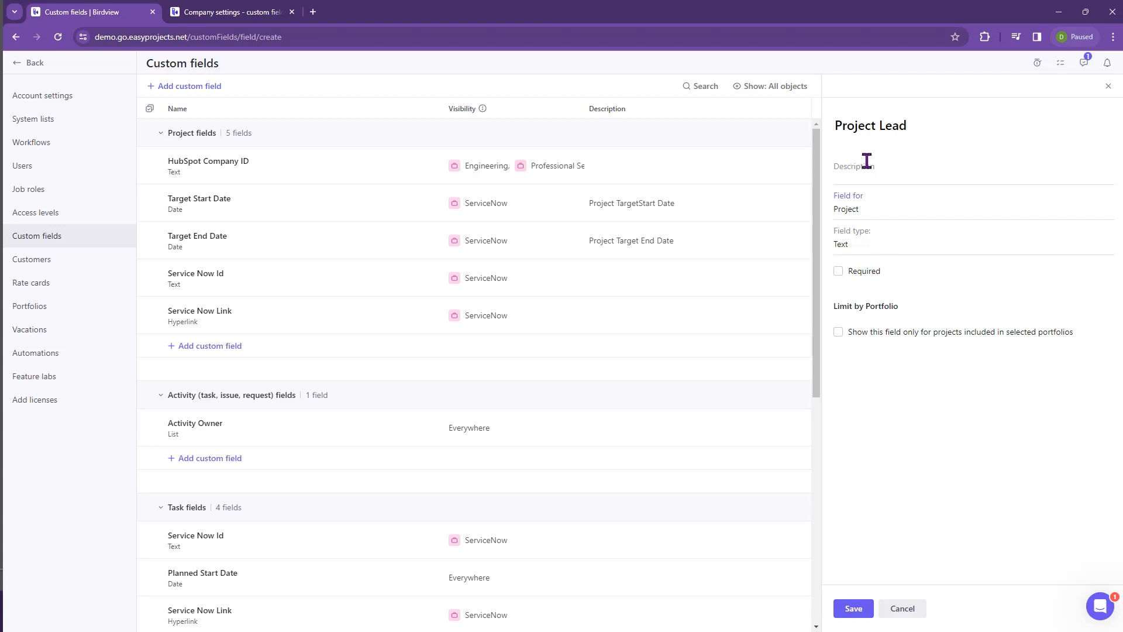
Set the Project Lead field type to List and enter the four leads' names as its items
left_click(864, 250)
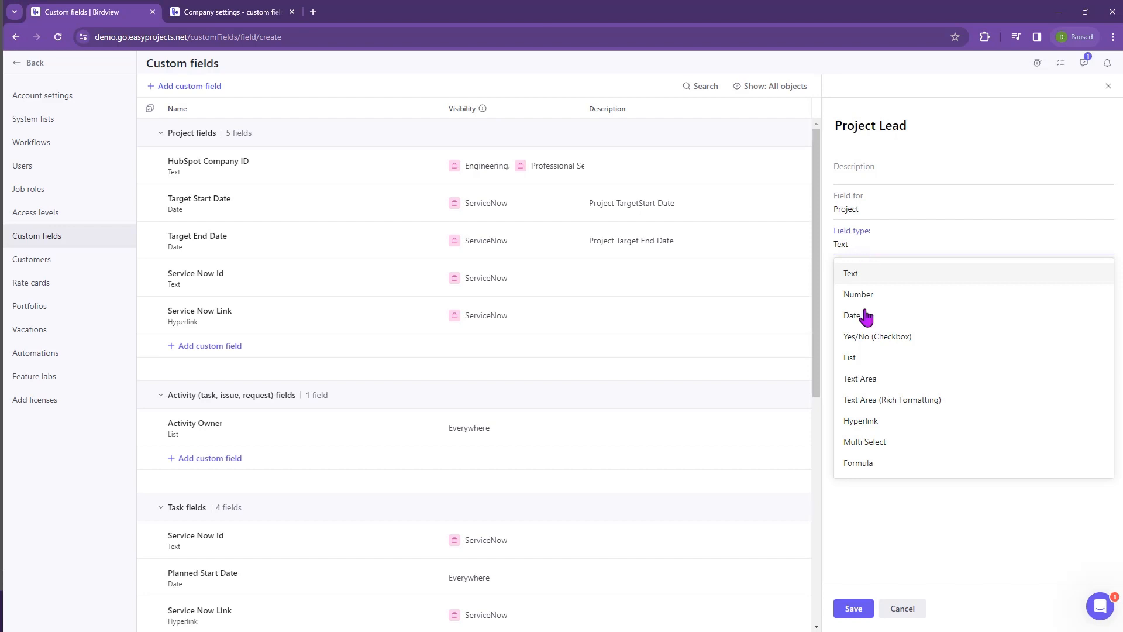
left_click(870, 364)
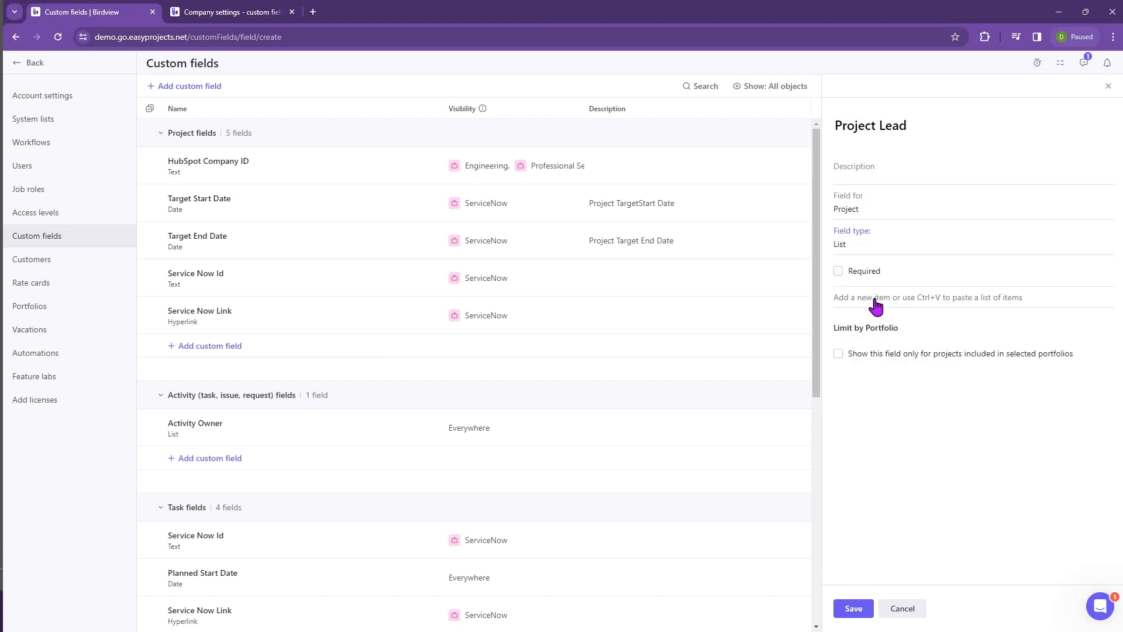
left_click(876, 298)
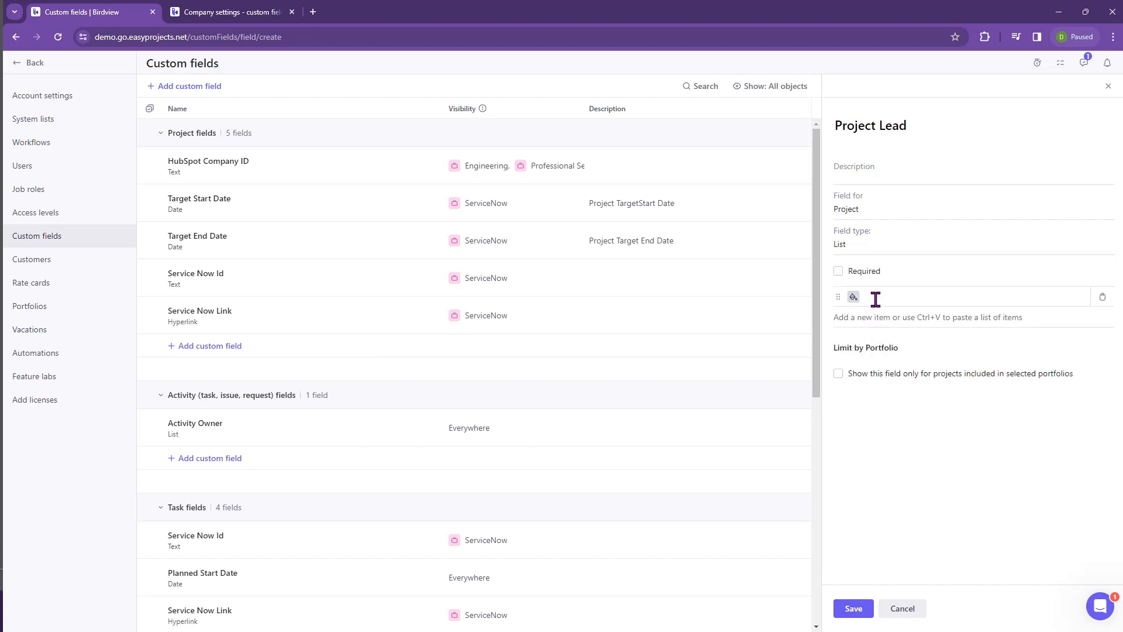
type("Blake Victor Samuel Nate")
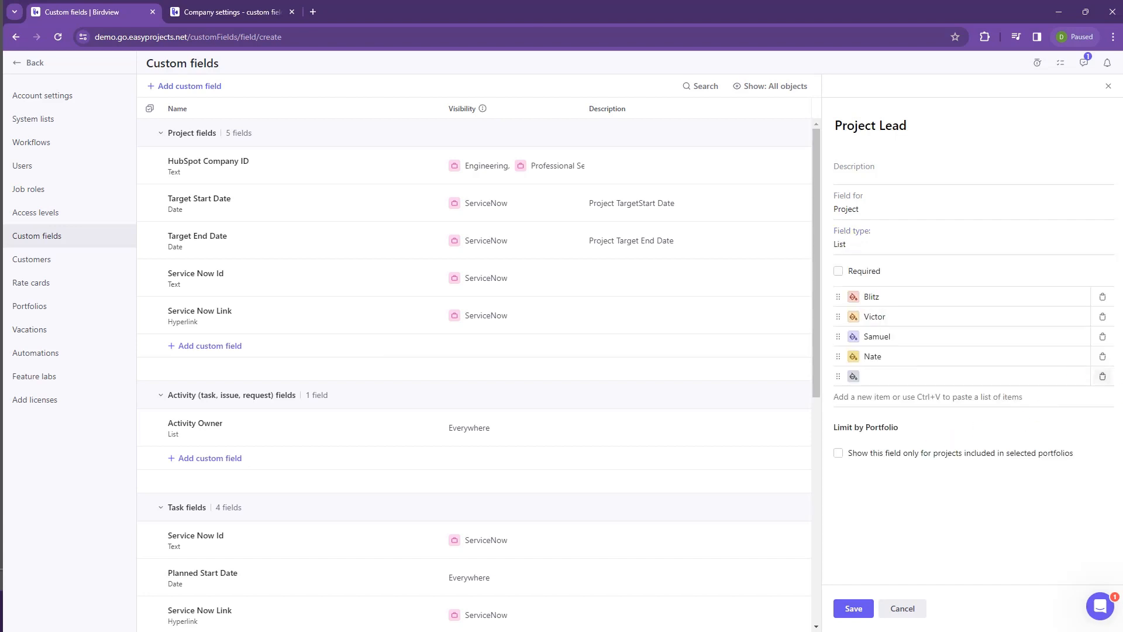
left_click(843, 212)
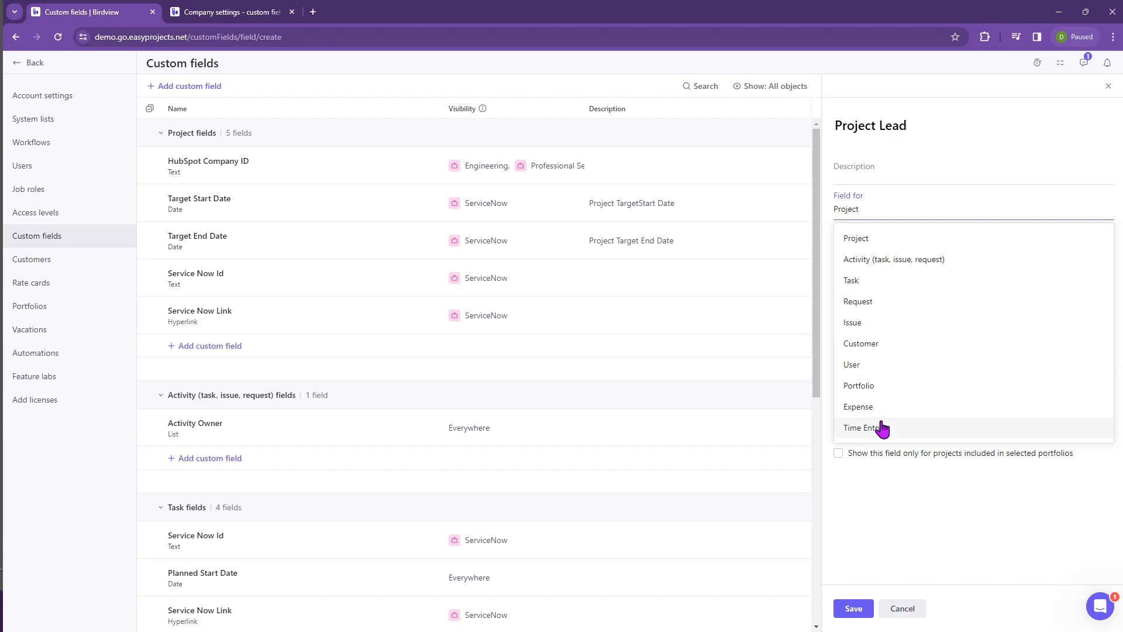
left_click(868, 513)
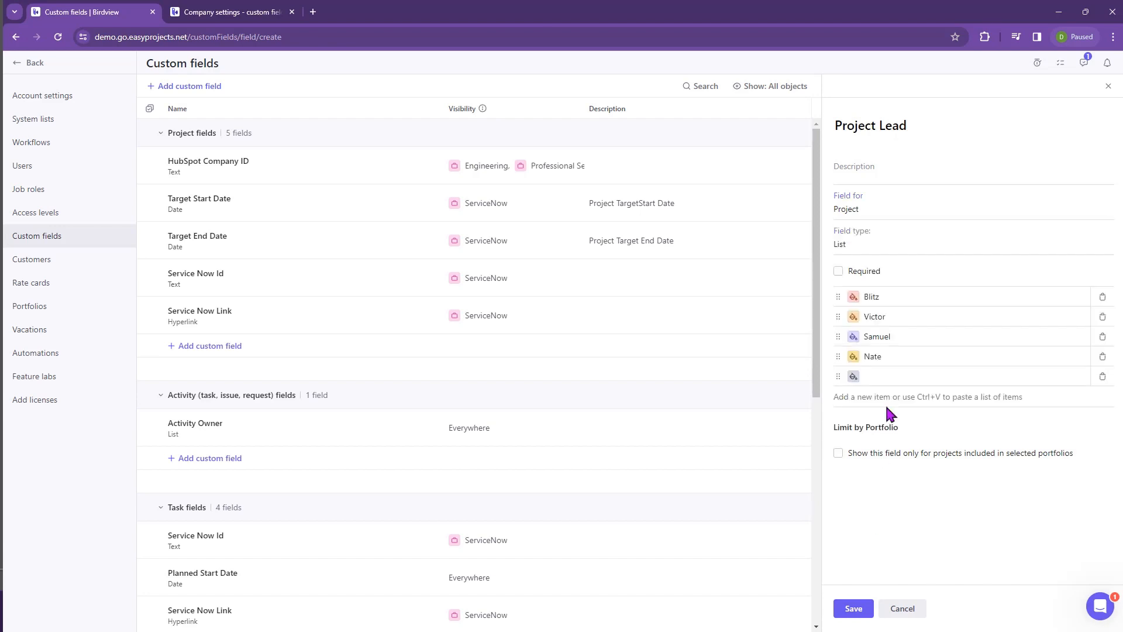
Limit the Project Lead field to projects in the HubSpot portfolio and save the field
left_click(866, 456)
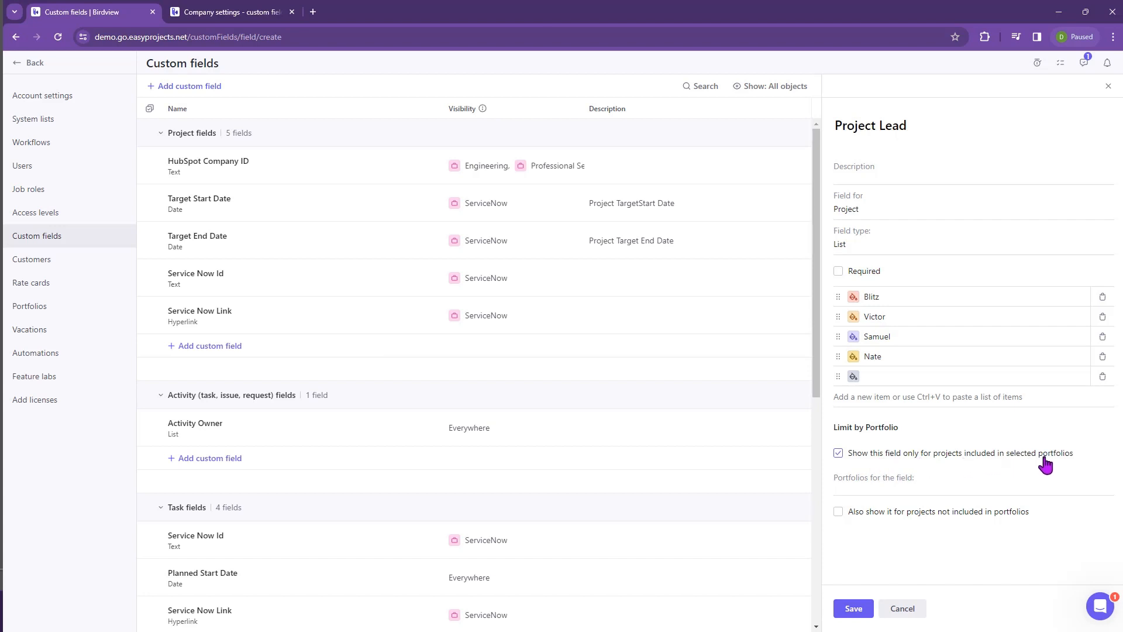
left_click(905, 484)
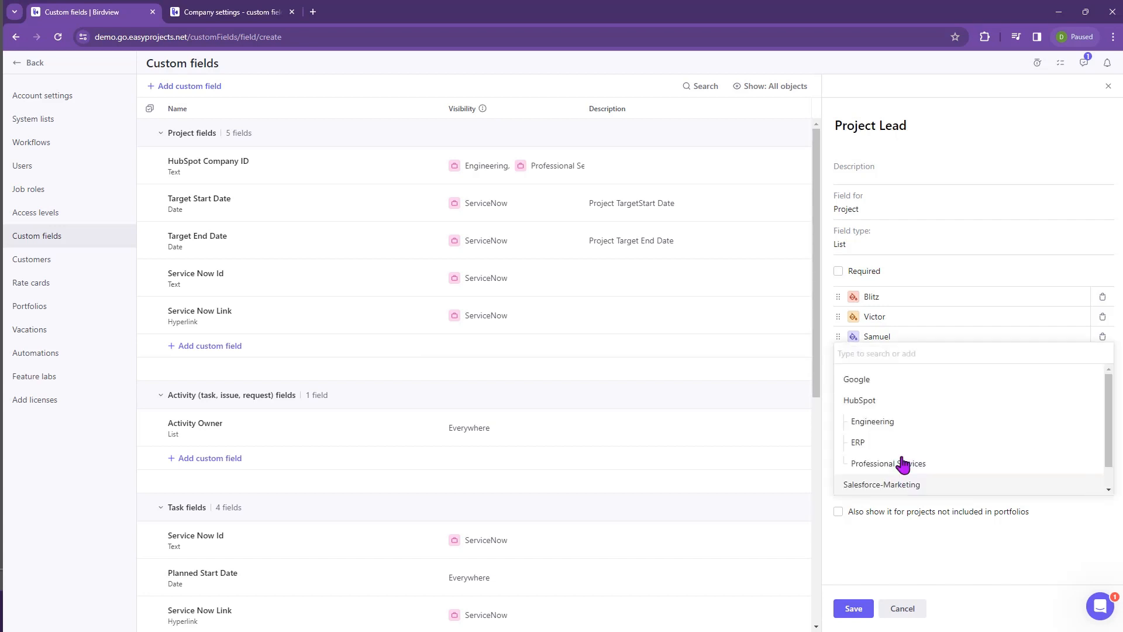
left_click(898, 409)
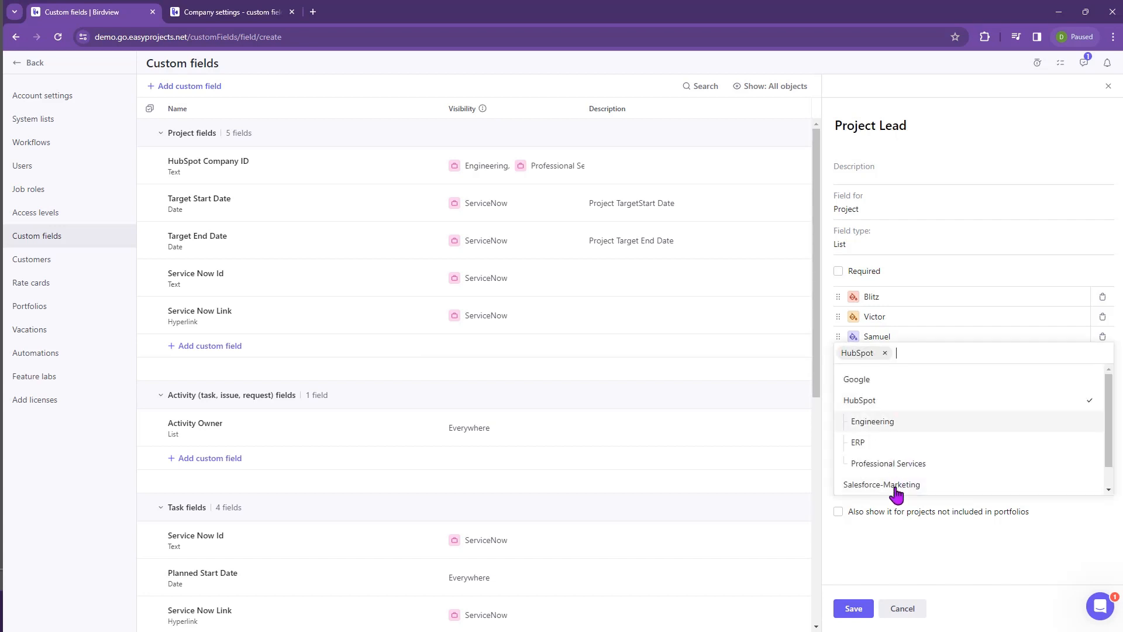
left_click(896, 546)
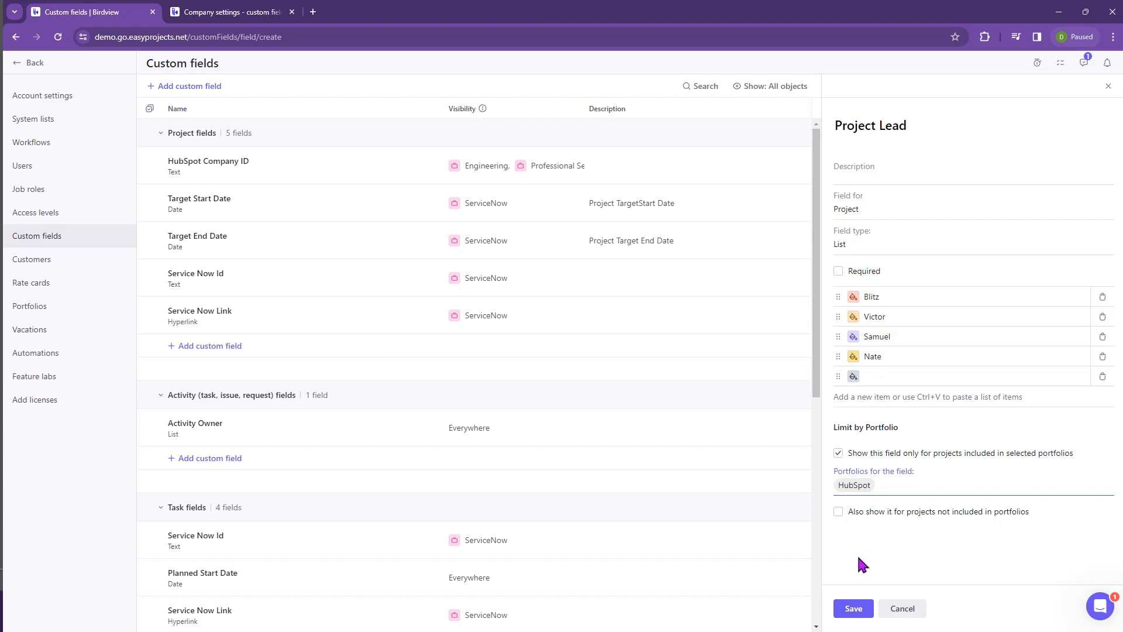
left_click(853, 607)
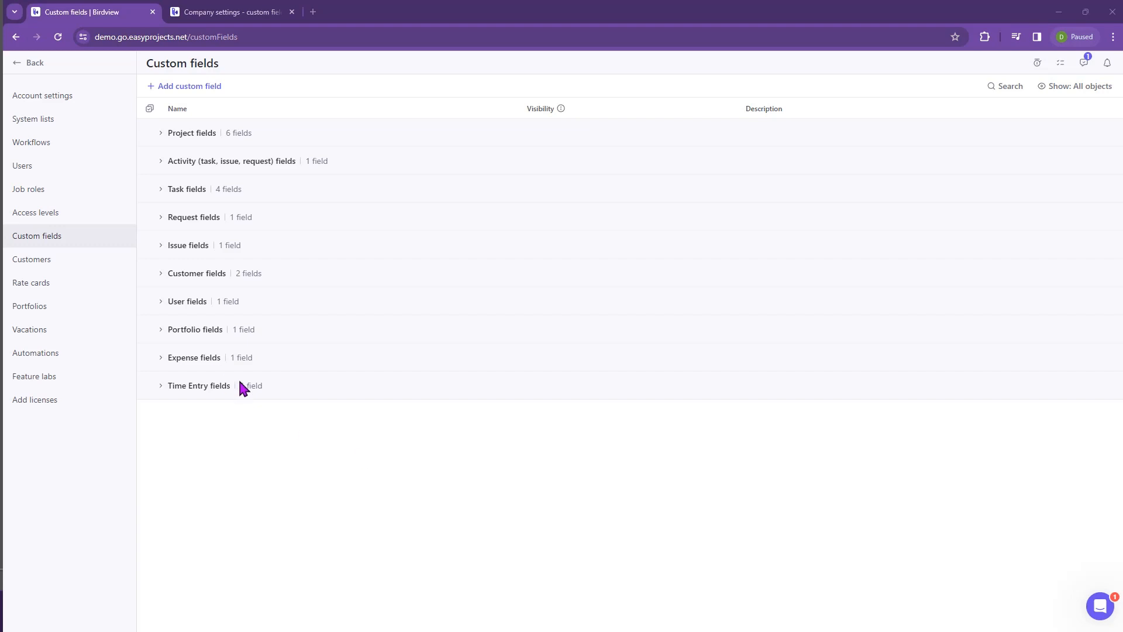
Expand and collapse the Project fields group to review its custom fields and field count
left_click(160, 133)
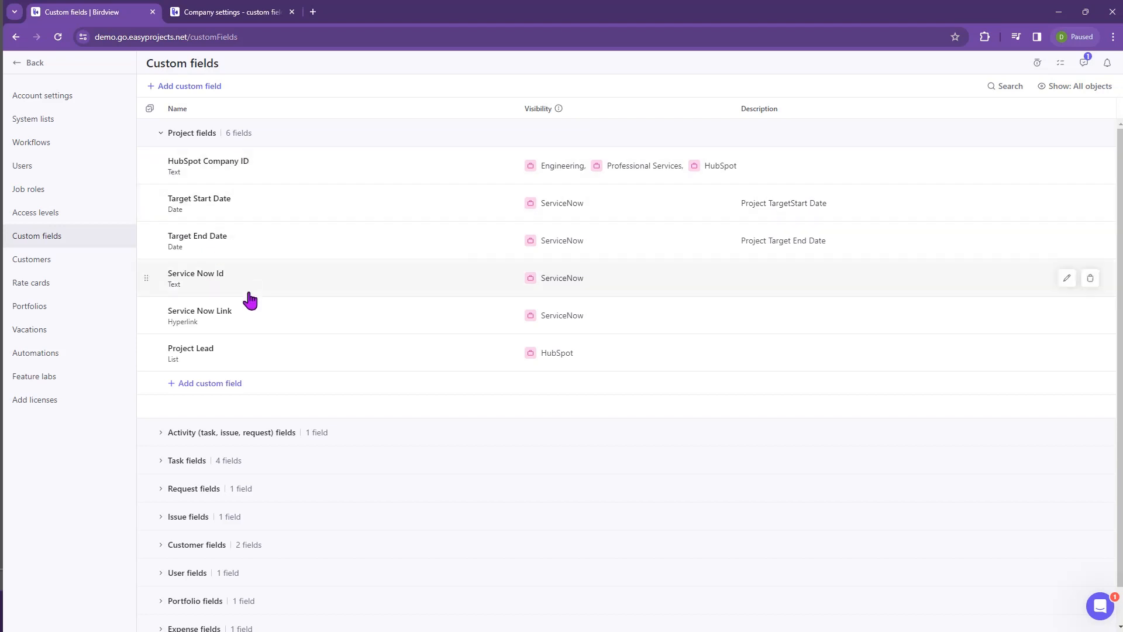
left_click(160, 134)
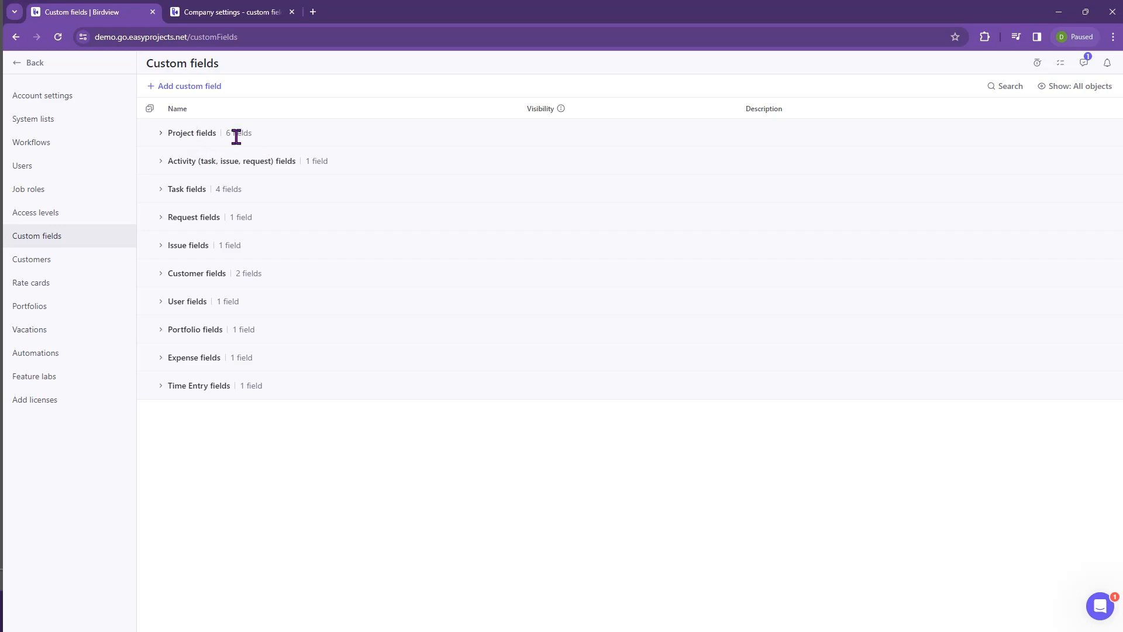
left_click_drag(225, 133, 251, 134)
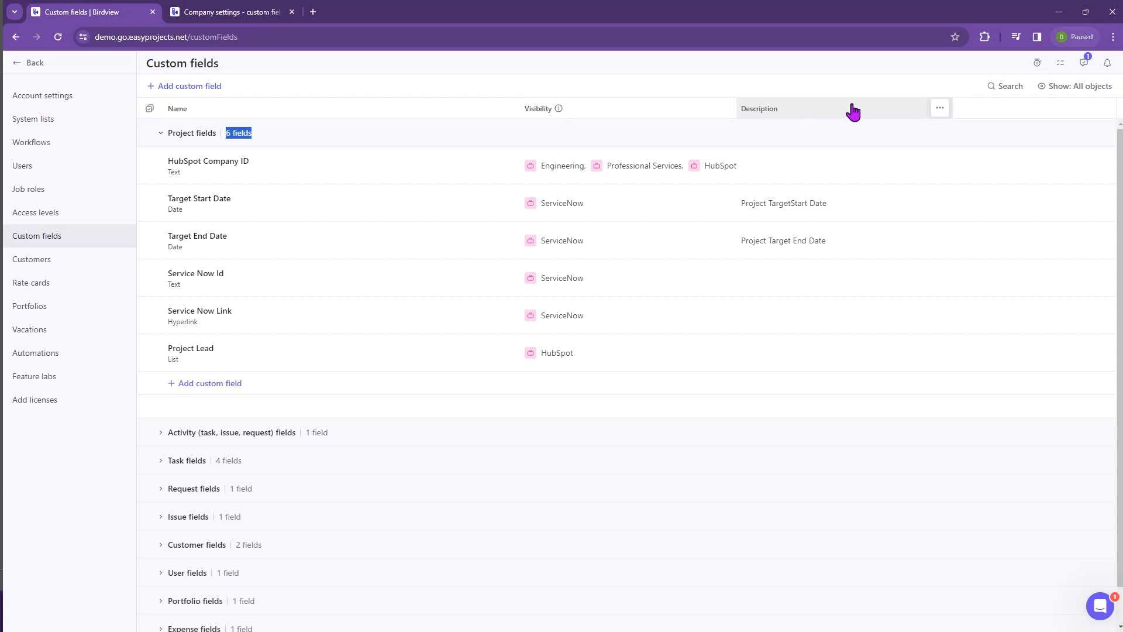
Search the custom fields for "Service" and expand the matching Task fields group
left_click(1001, 93)
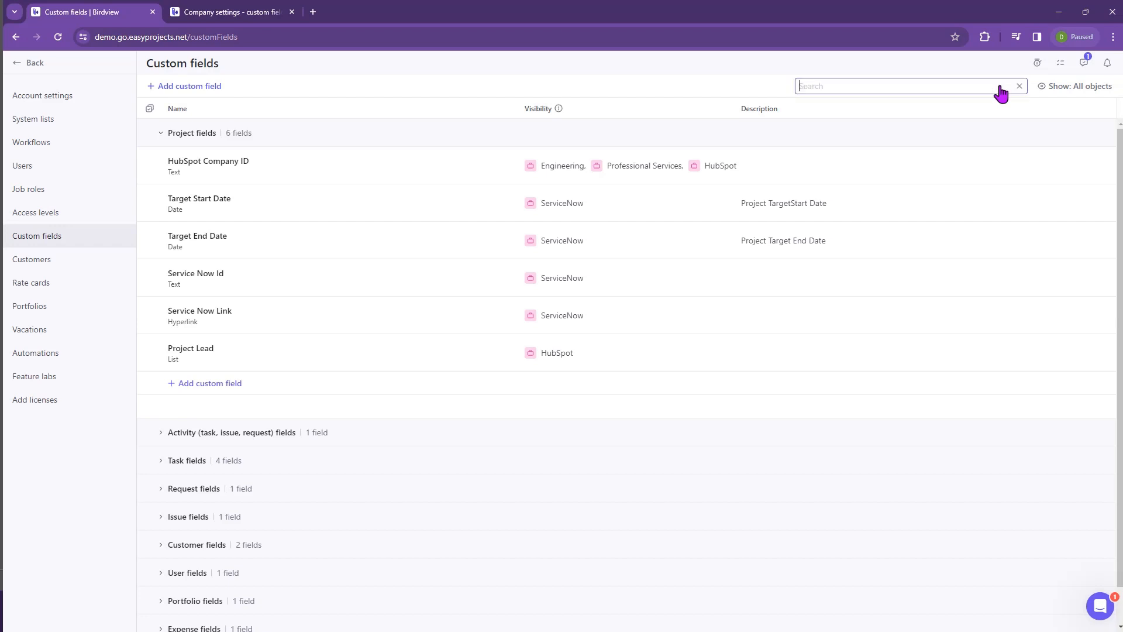
type("Service")
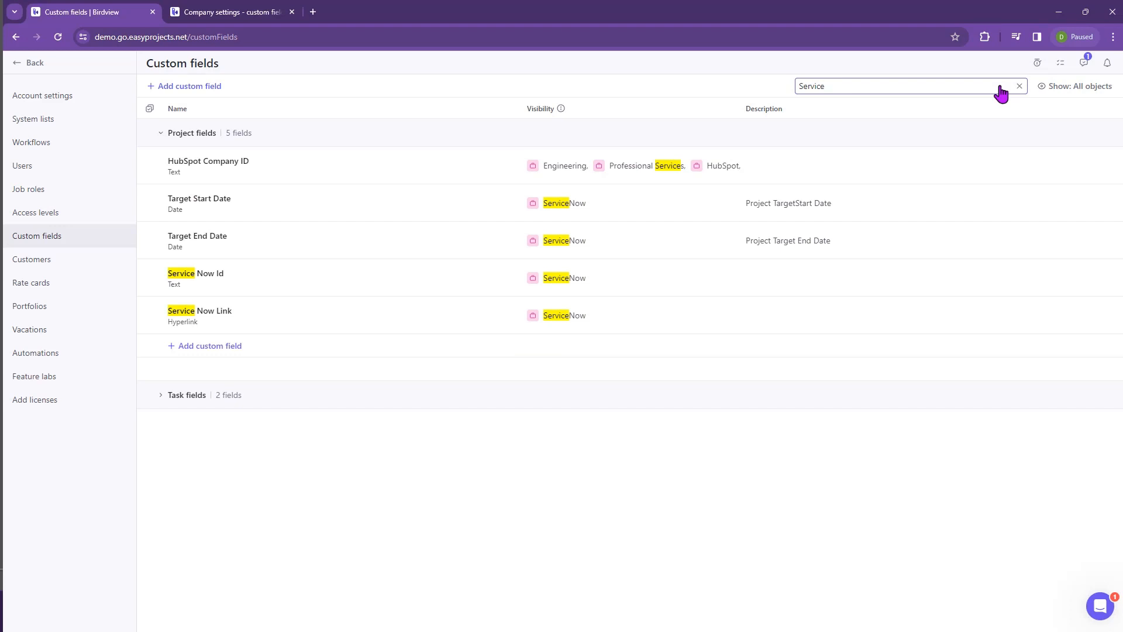
left_click(159, 397)
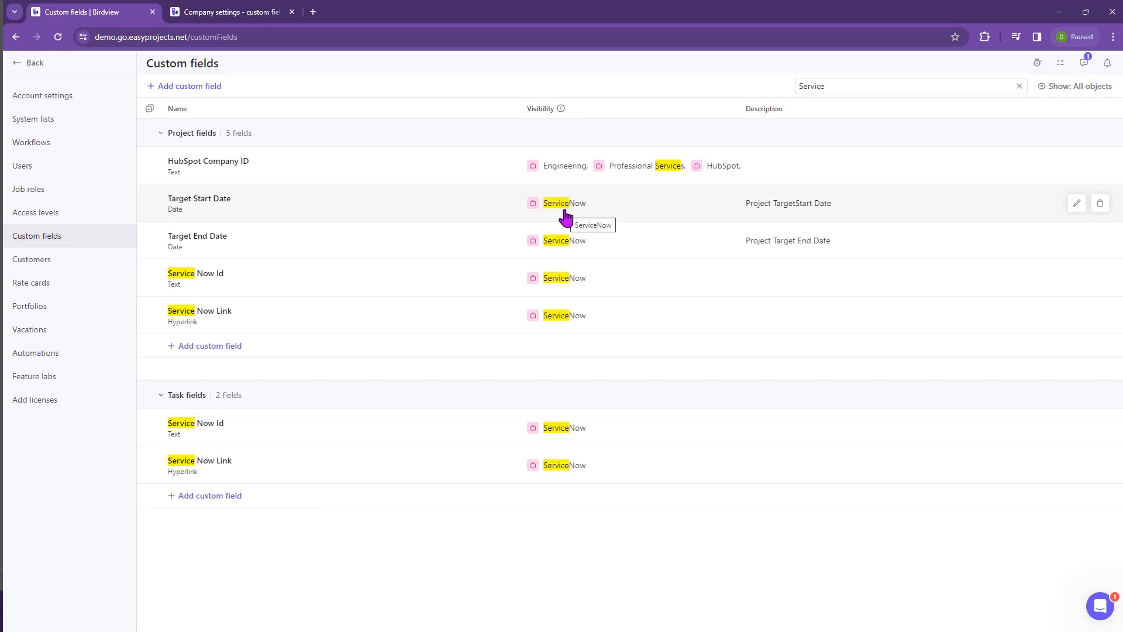
Clear the custom field search and show only the Expense fields
left_click(1019, 86)
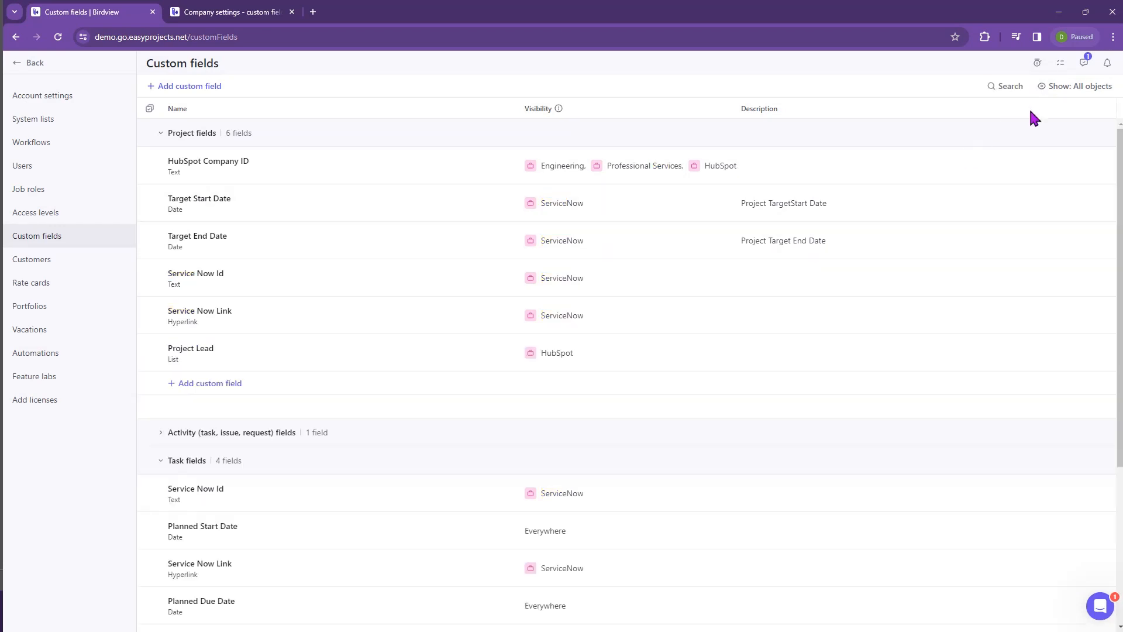
left_click(1074, 89)
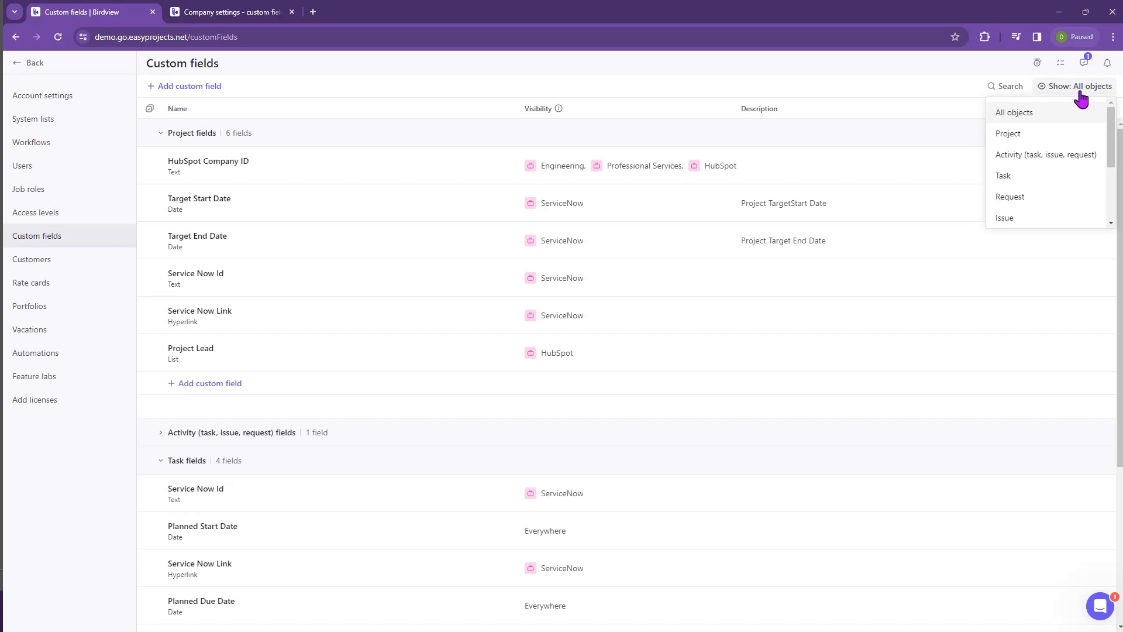
left_click_drag(1112, 152, 1110, 202)
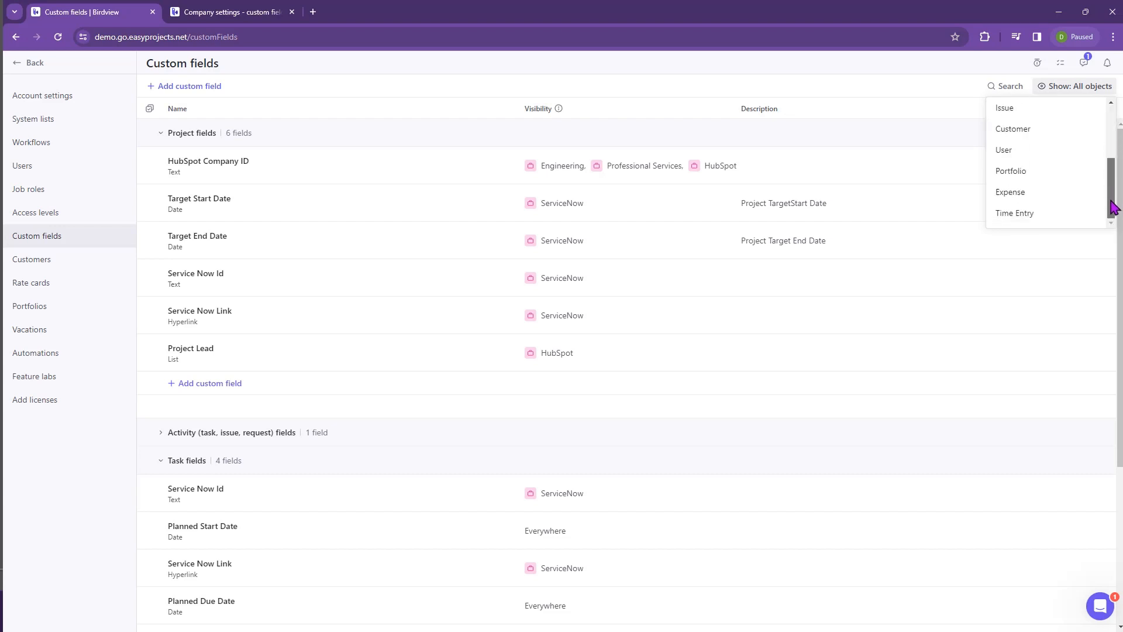
left_click(1053, 193)
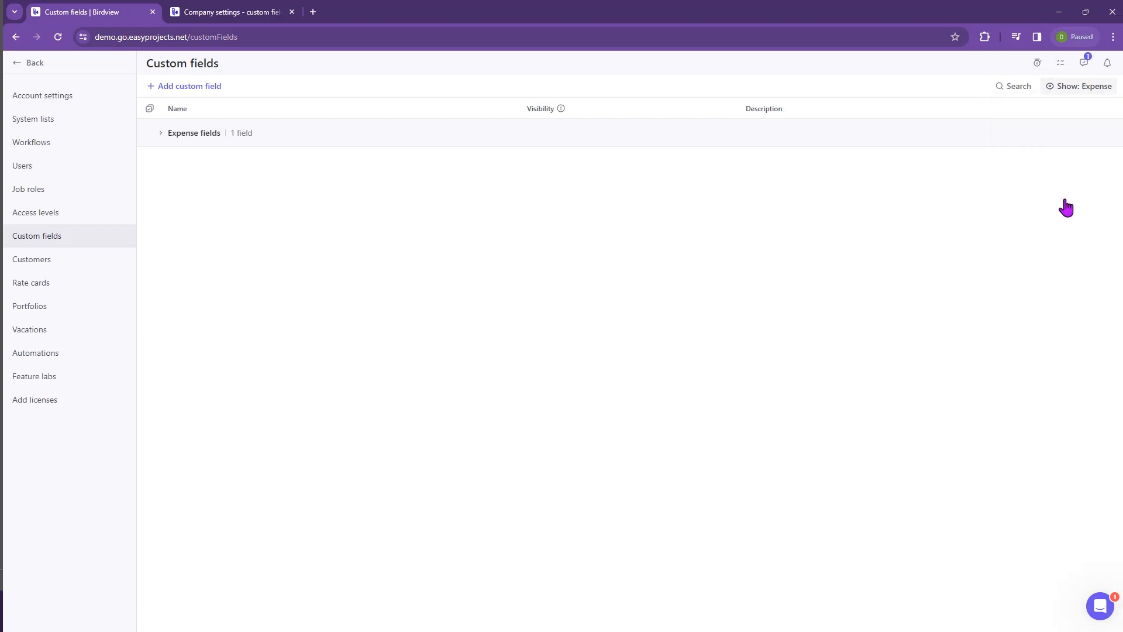
Show the custom fields for all objects again
left_click(1091, 88)
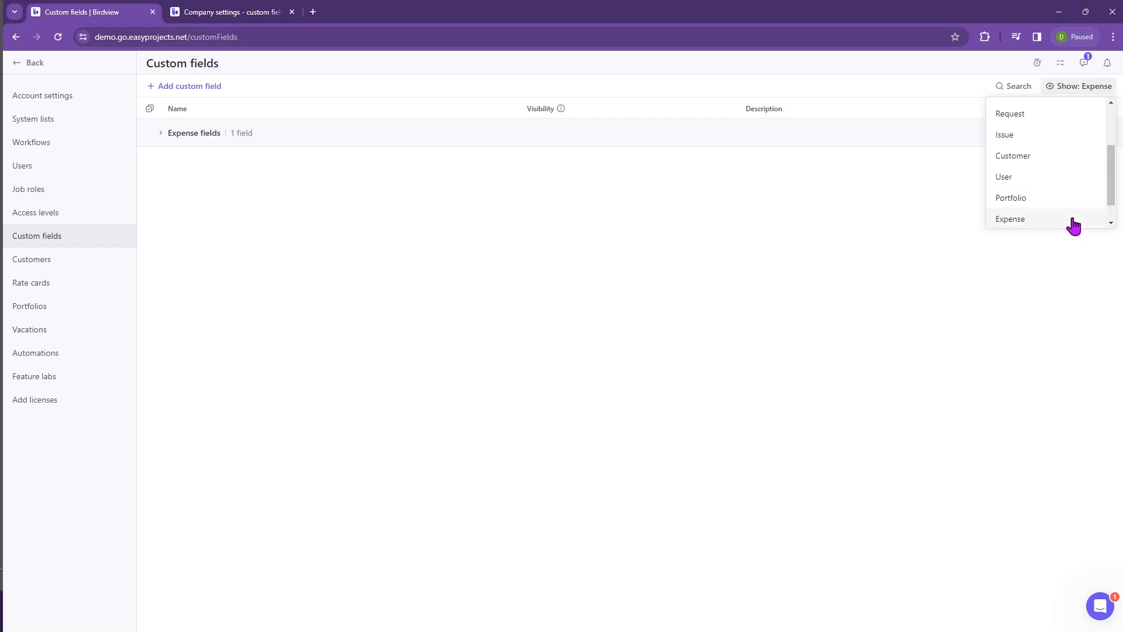
scroll(1079, 175, "up", 2)
left_click(1096, 90)
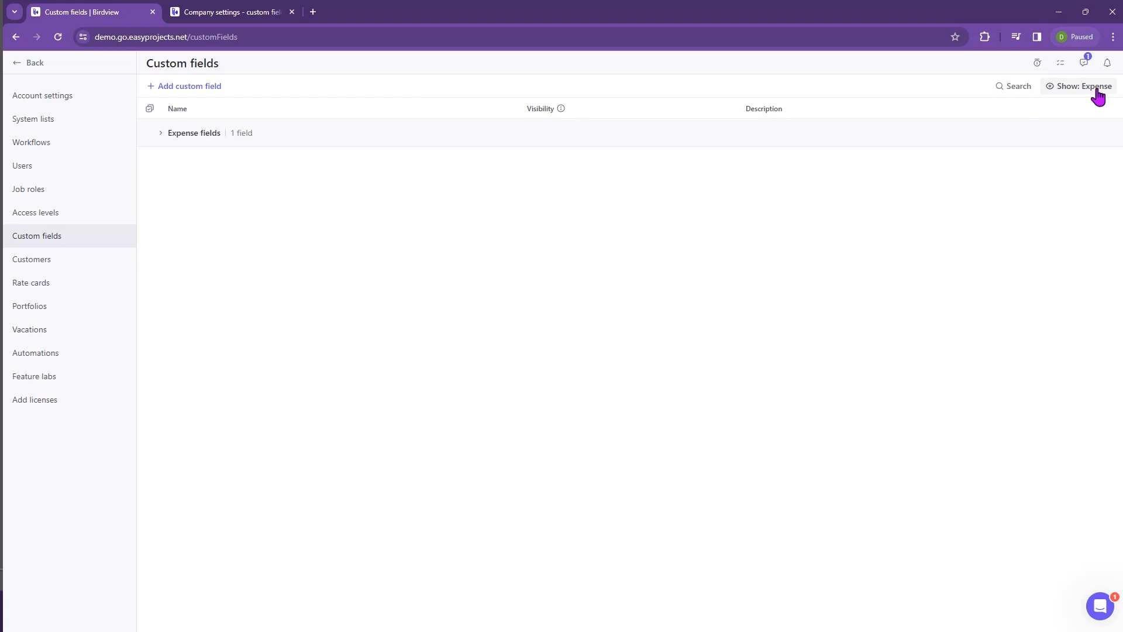
left_click(1097, 94)
left_click_drag(1110, 187, 1111, 136)
left_click(1016, 112)
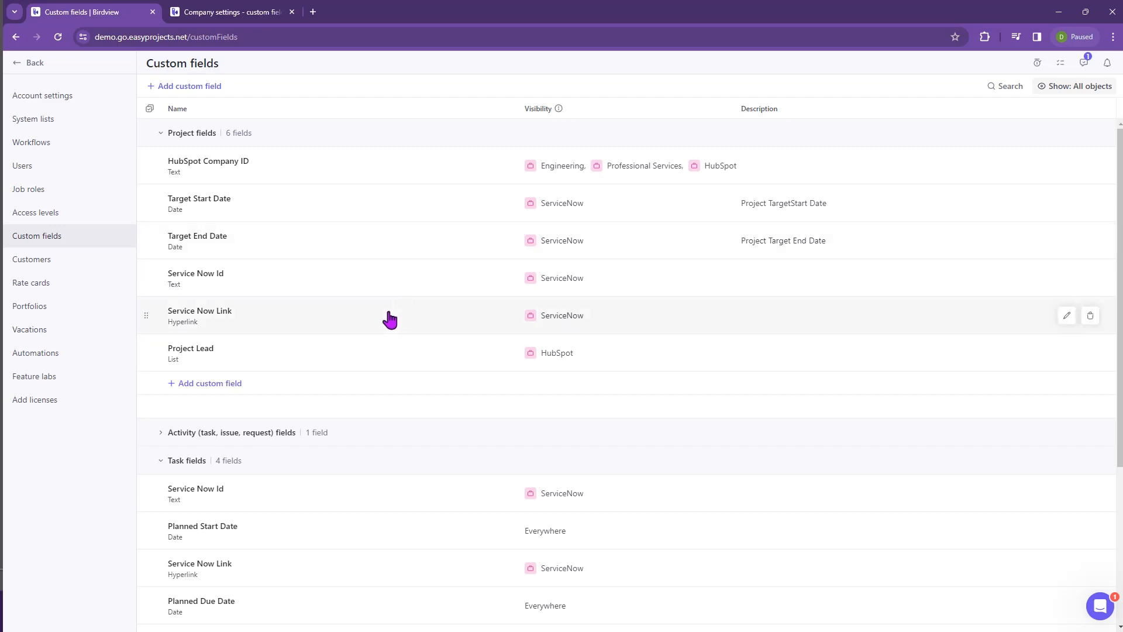
Set the colour of all four Project Lead list items to white and save the field as required
left_click(200, 354)
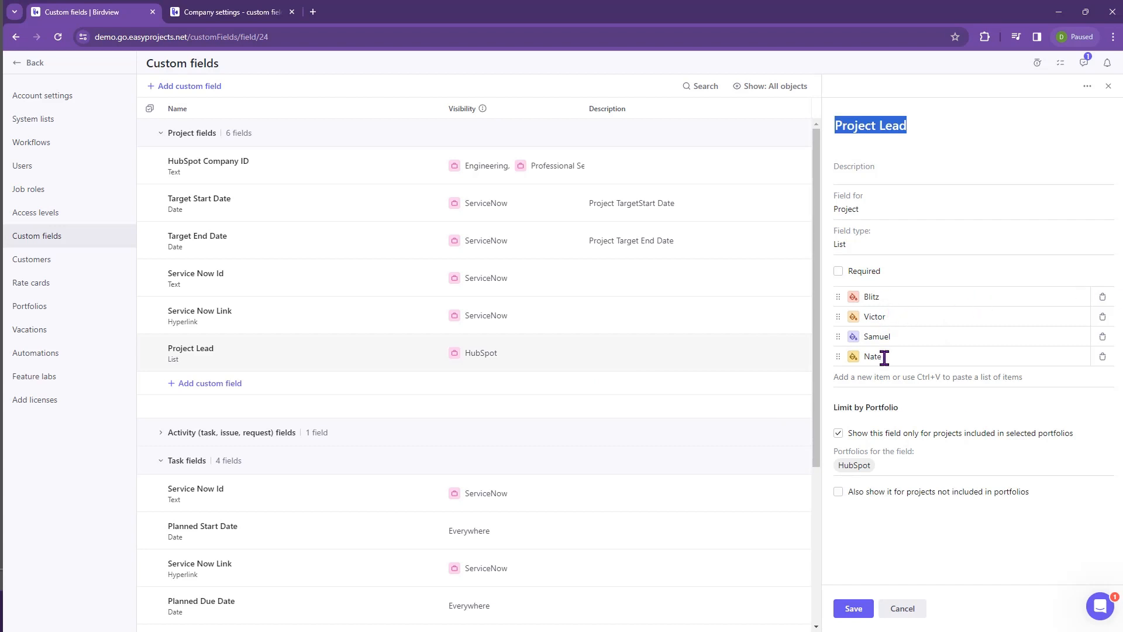
left_click(853, 298)
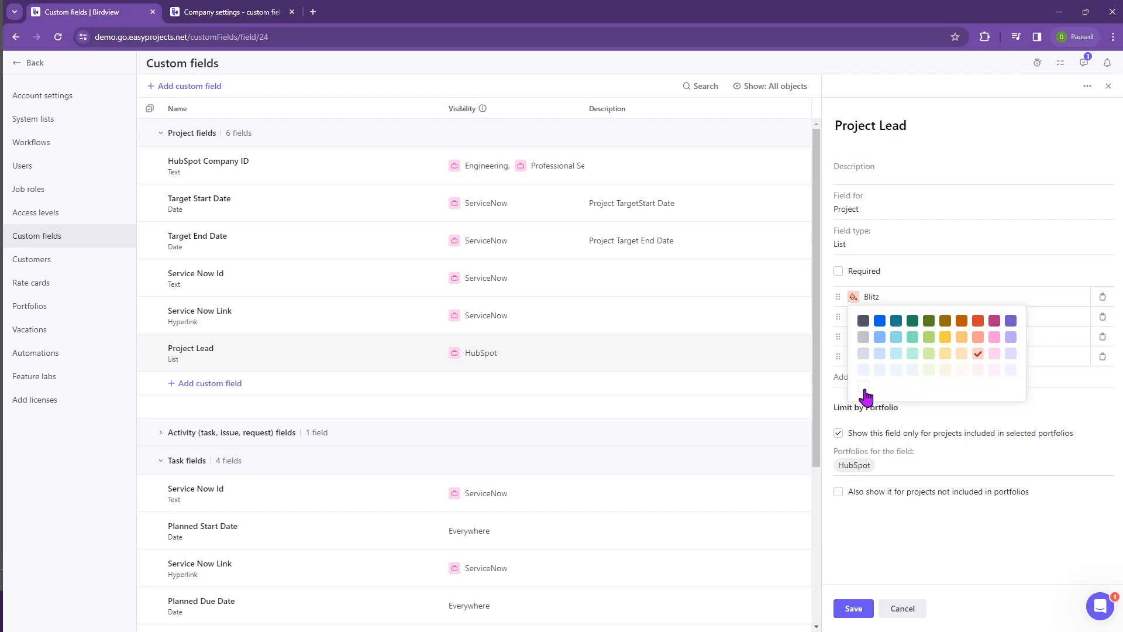
left_click(863, 388)
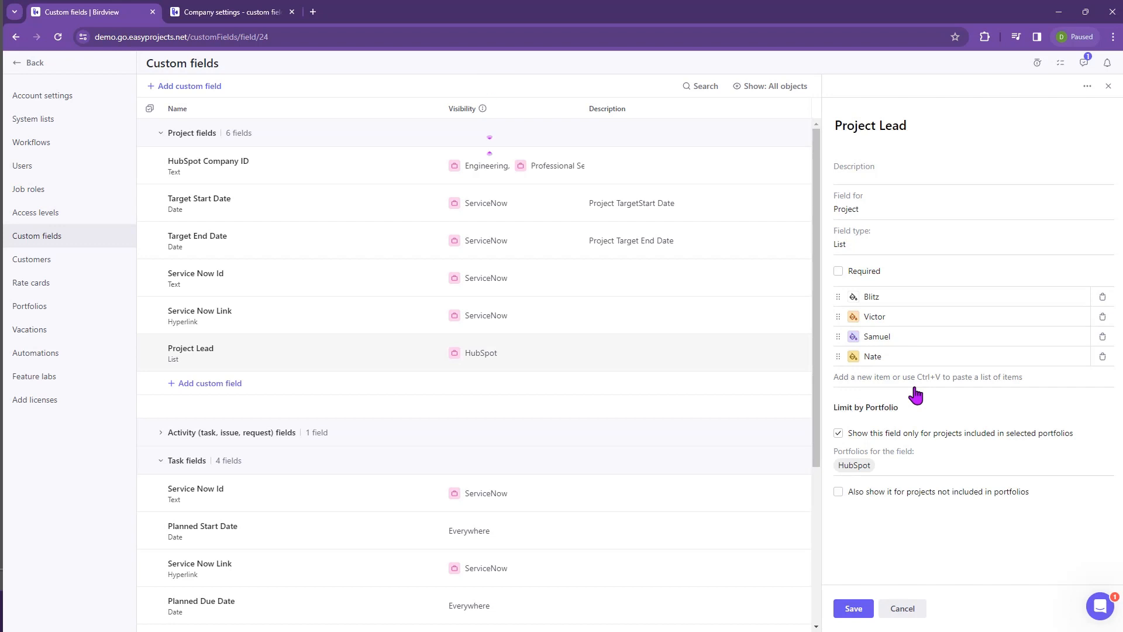
left_click(853, 316)
left_click(863, 407)
left_click(853, 336)
left_click(864, 427)
left_click(853, 356)
left_click(864, 446)
left_click(838, 272)
left_click(858, 611)
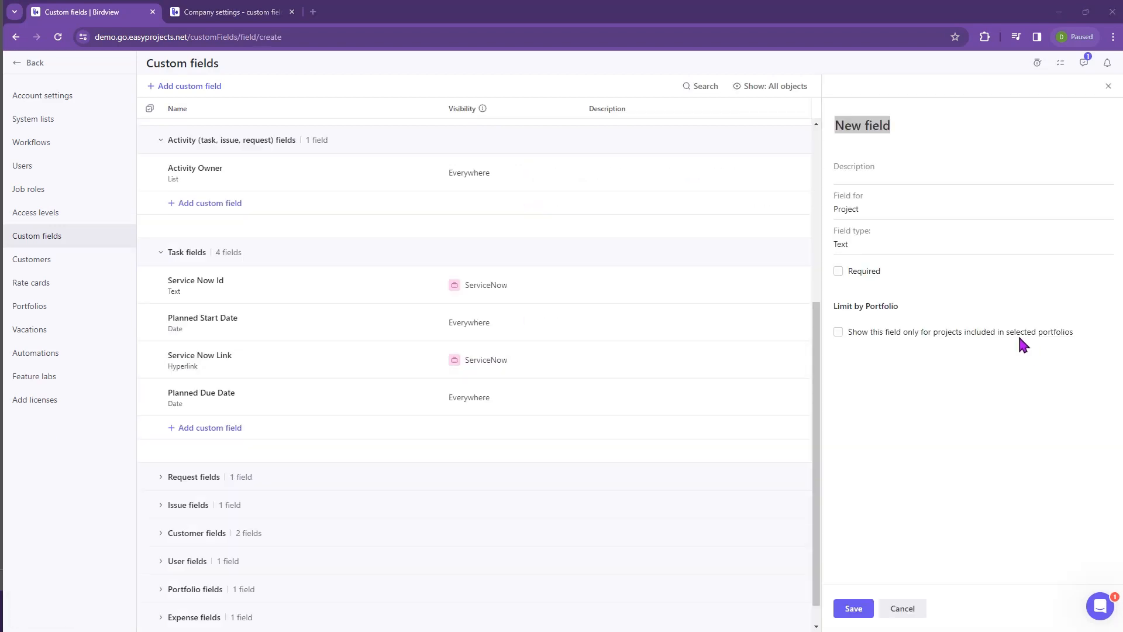
Set the new project field's type to Number with auto-increment starting from 2000, and make it required
left_click(867, 247)
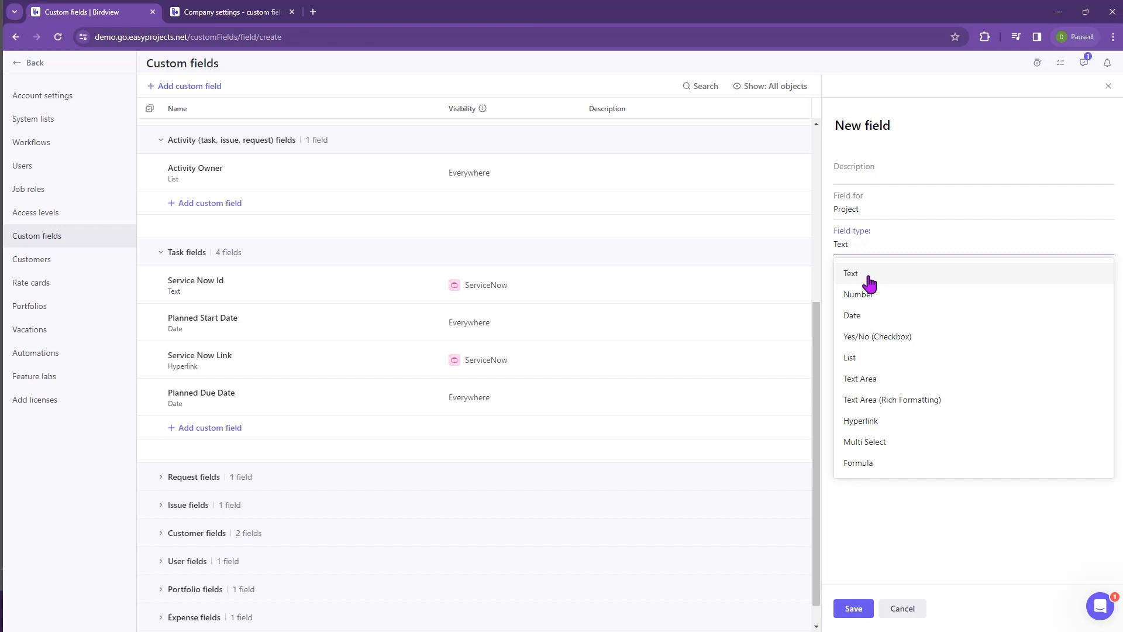
left_click(870, 297)
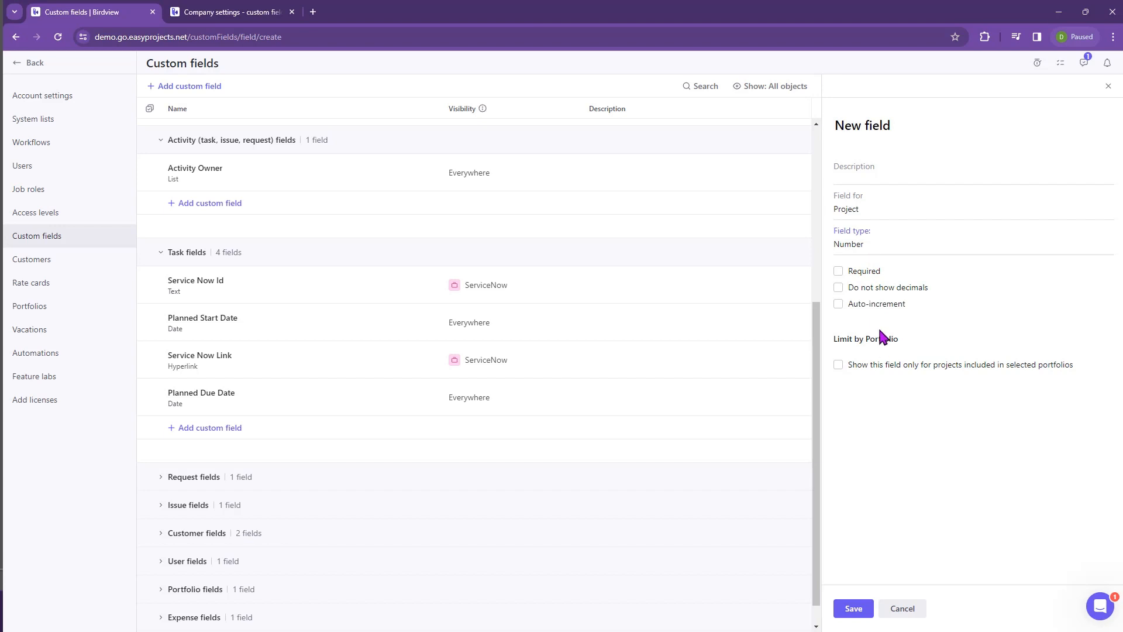
left_click(885, 306)
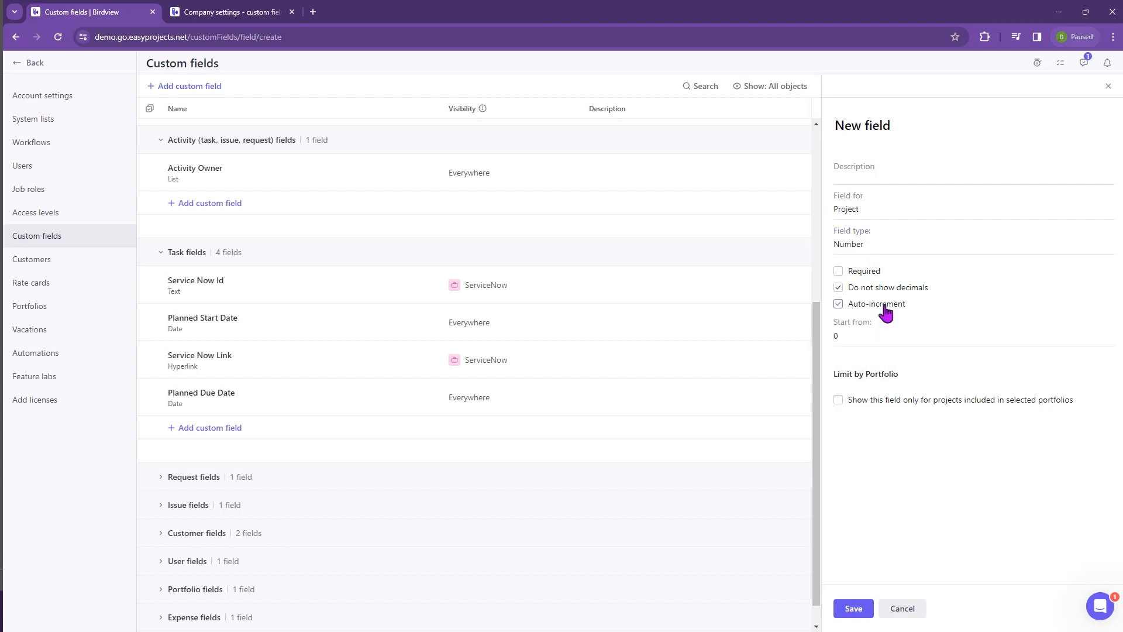
left_click(870, 333)
type("200")
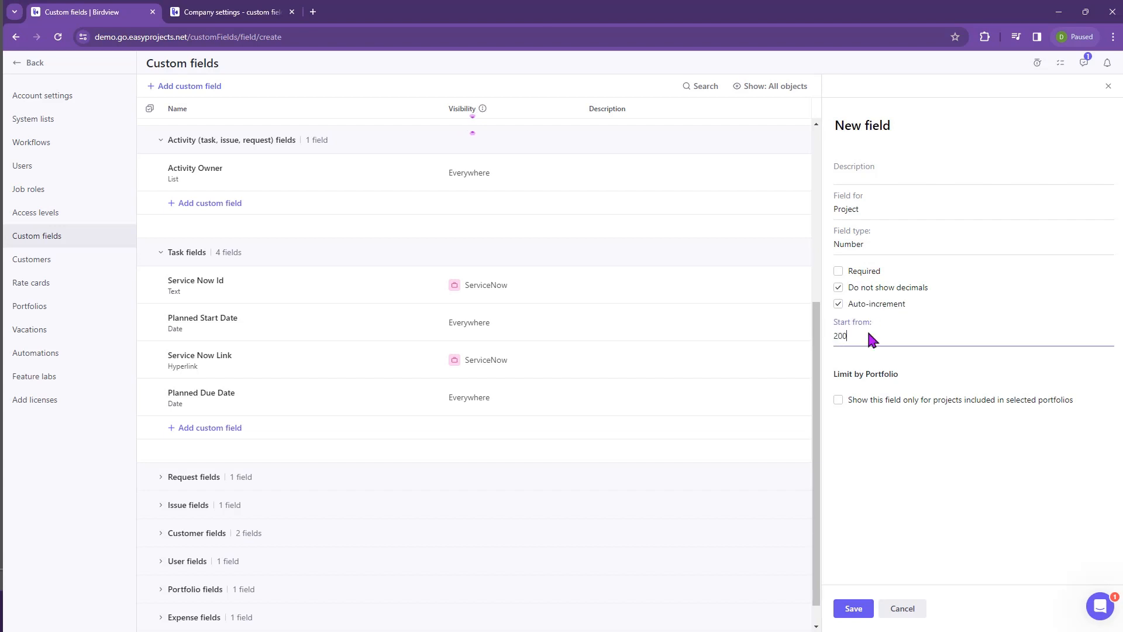
type("0")
left_click(871, 273)
Try the Yes/No (Checkbox) and Date types for the new field and remove its required setting
left_click(851, 242)
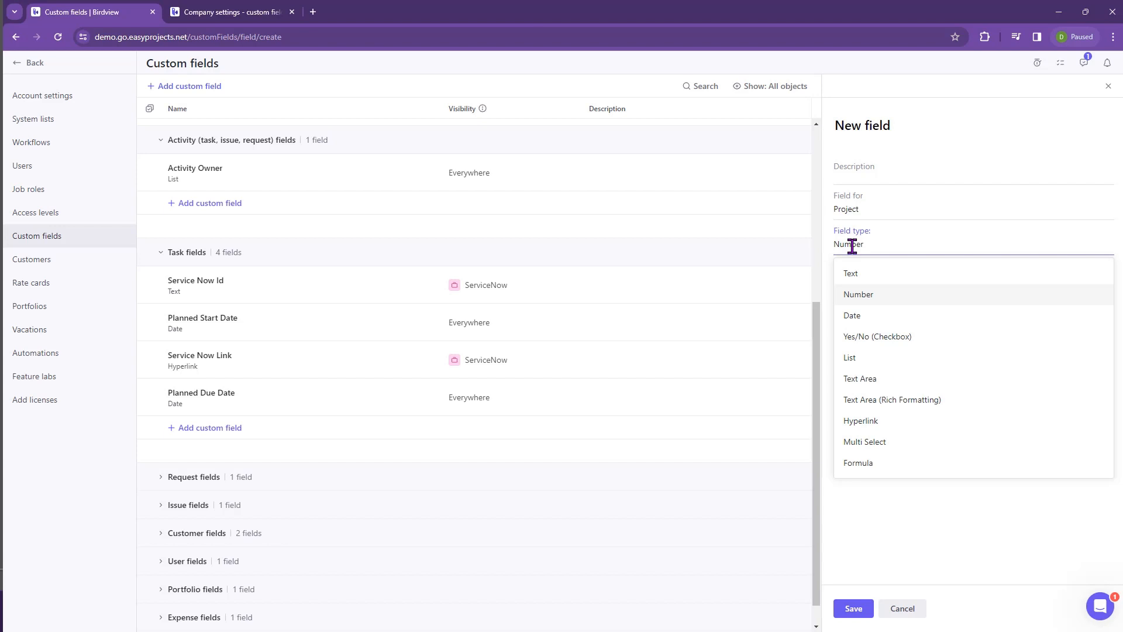
left_click(875, 336)
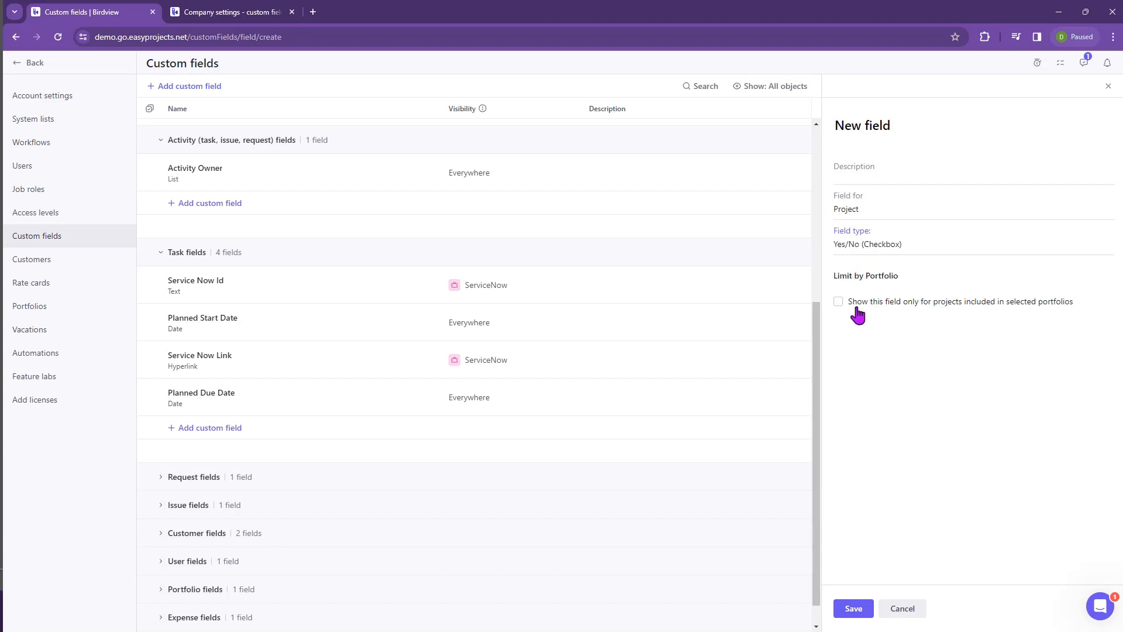
left_click(867, 246)
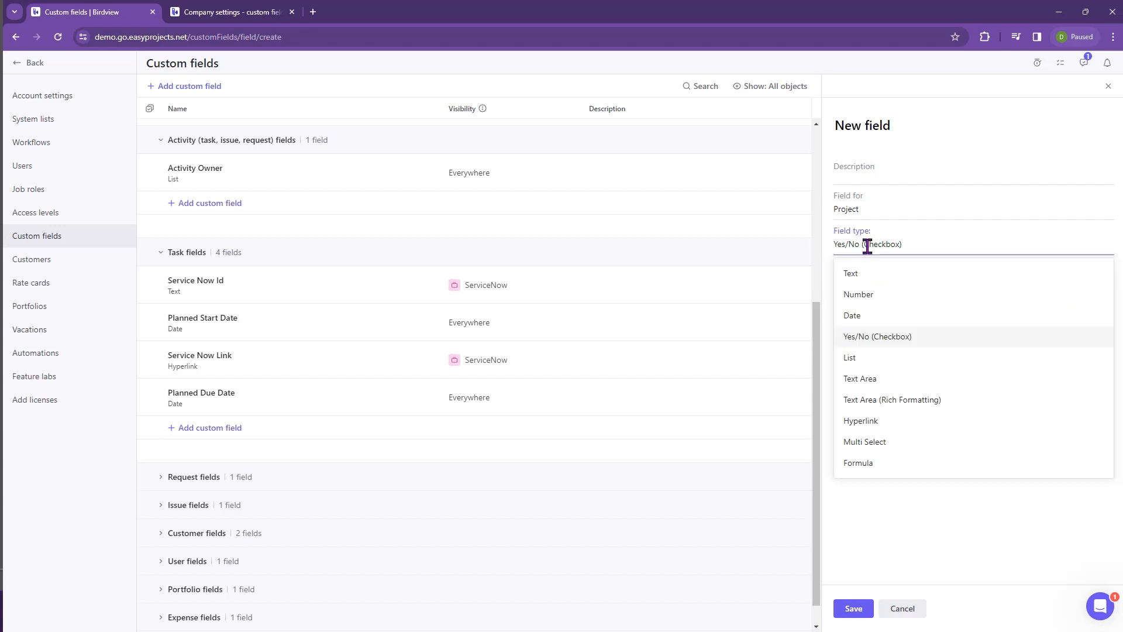
left_click(870, 318)
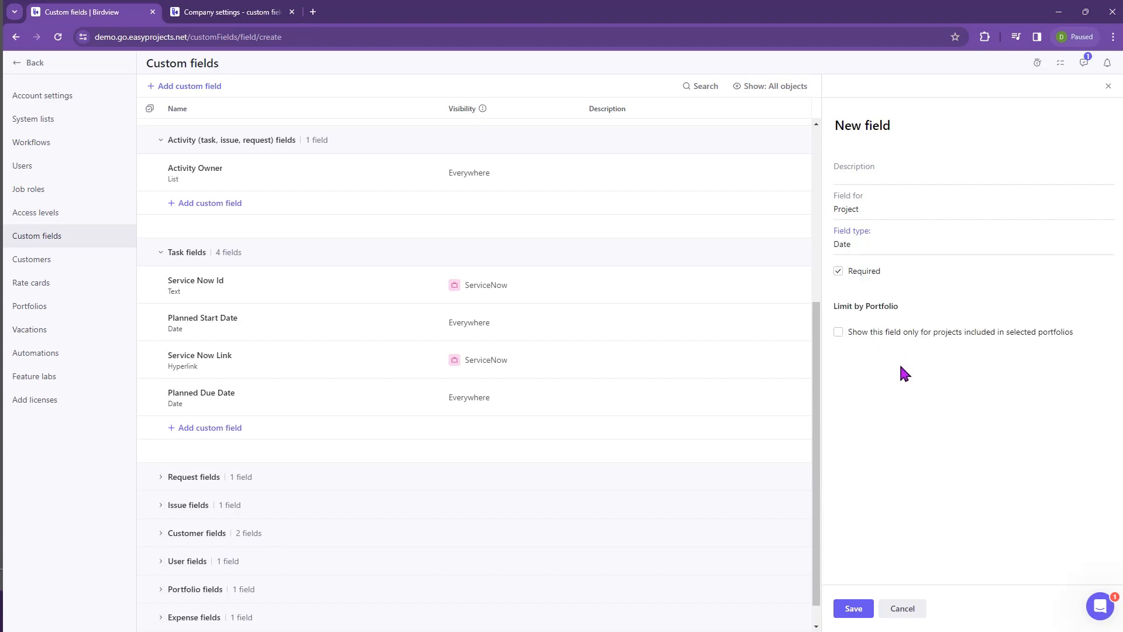
left_click(858, 279)
Switch the new field's type to Yes/No (Checkbox), List and Text Area in turn to compare their options
left_click(866, 245)
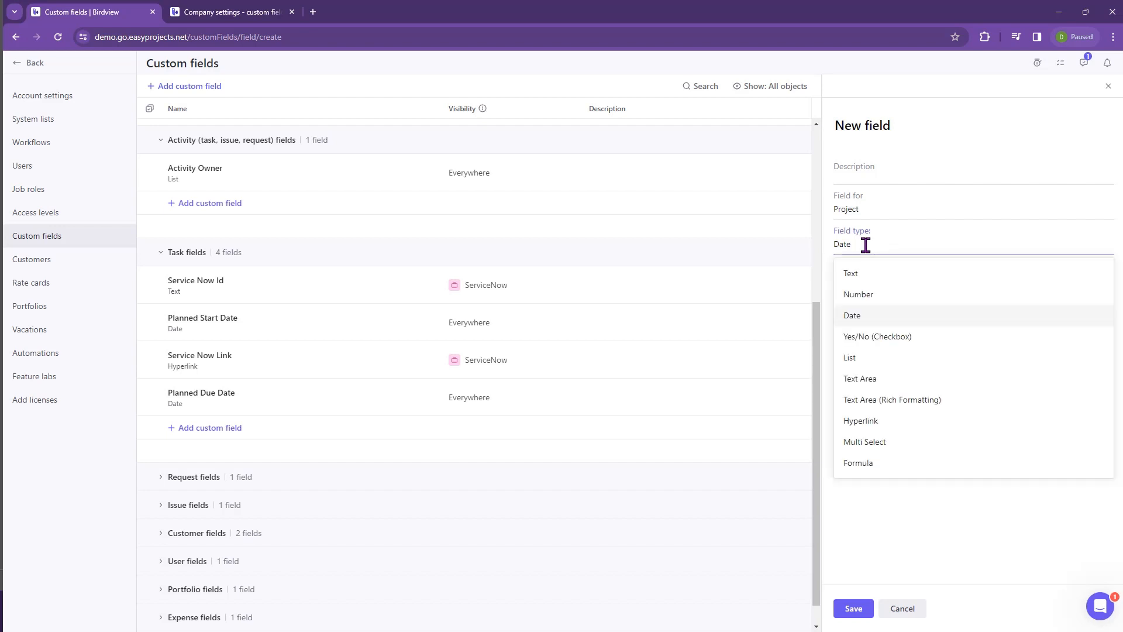
left_click(883, 339)
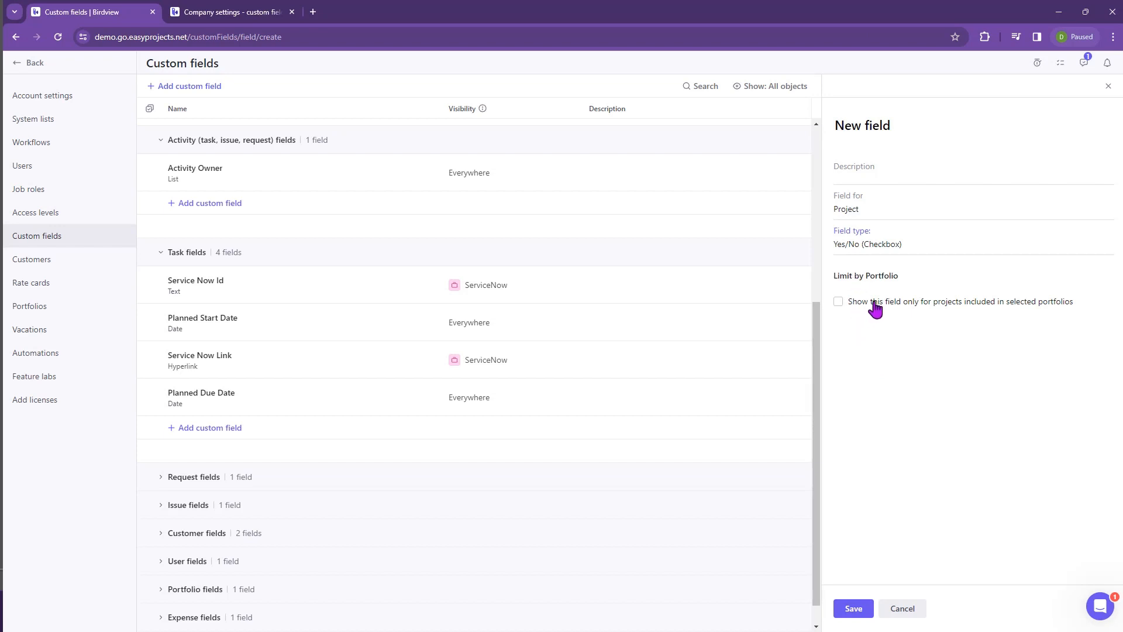
left_click(867, 245)
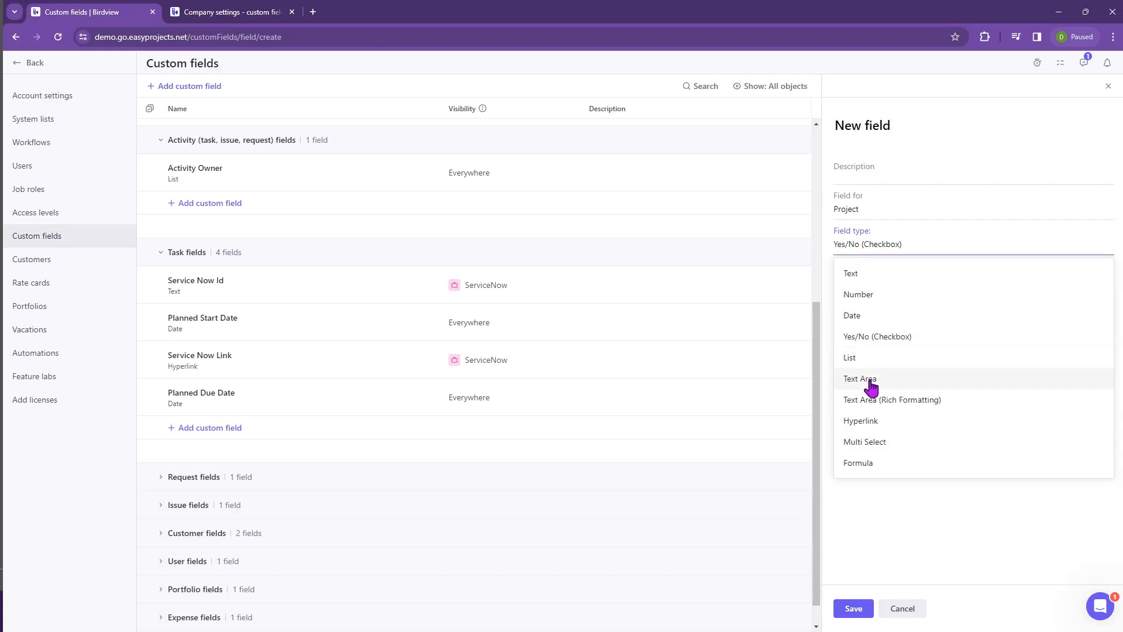
left_click(871, 358)
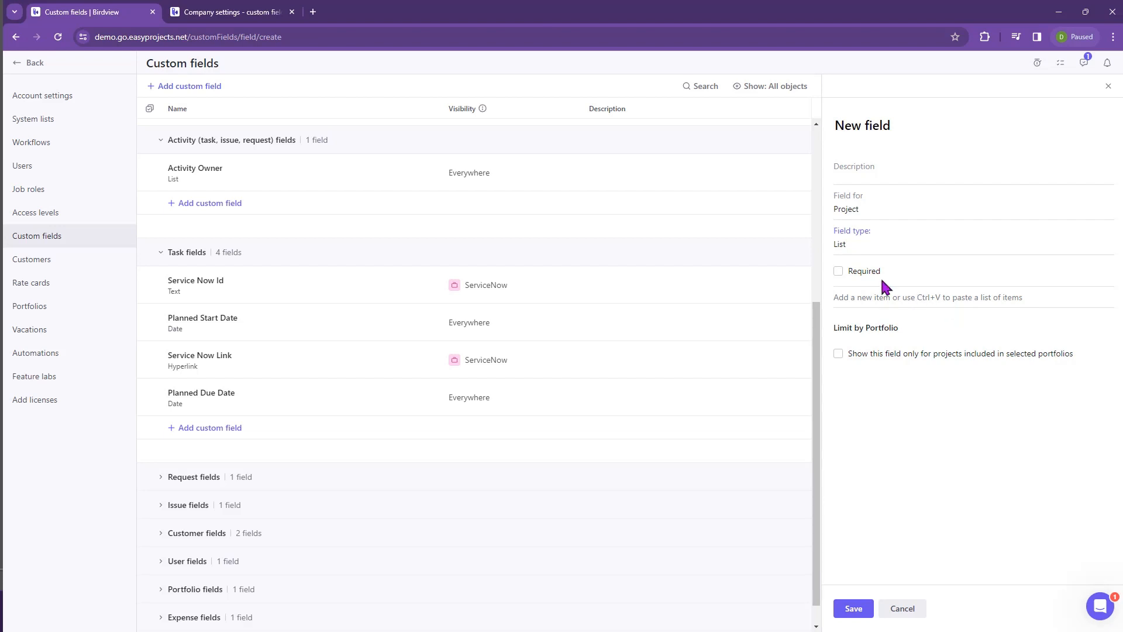
left_click(846, 244)
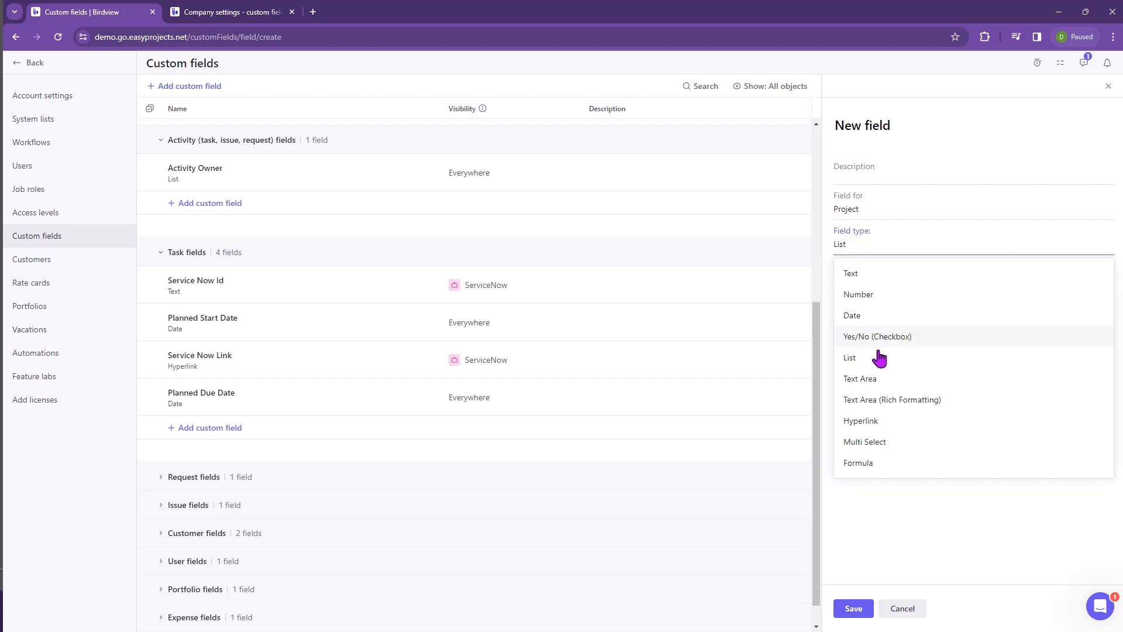
left_click(861, 379)
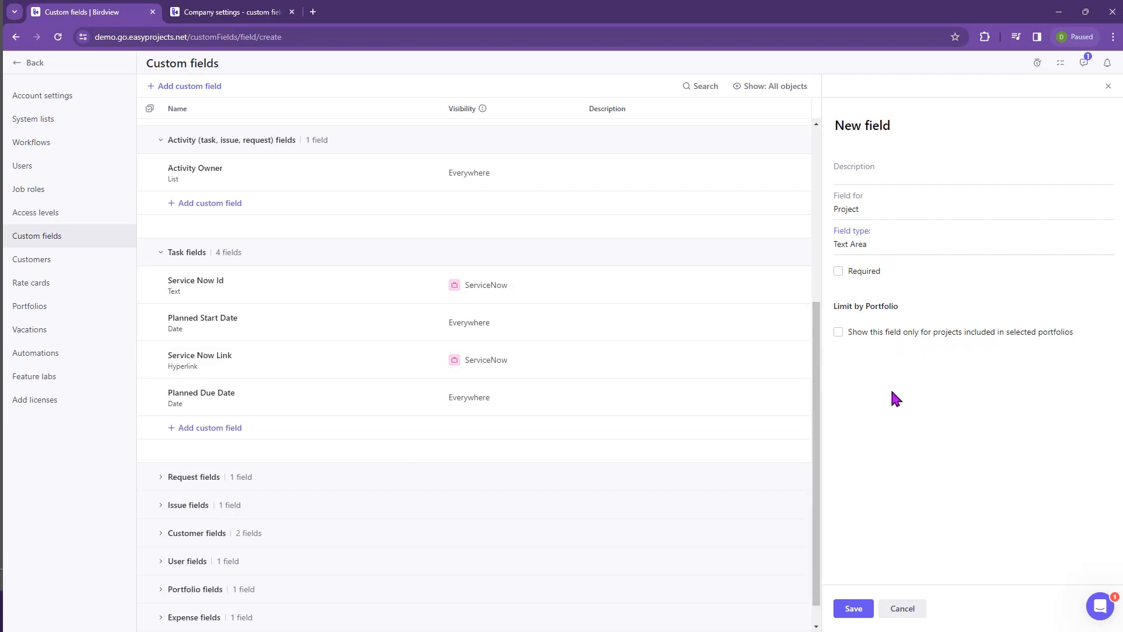
Switch the new field's type to Text and to Hyperlink to review their options
left_click(859, 252)
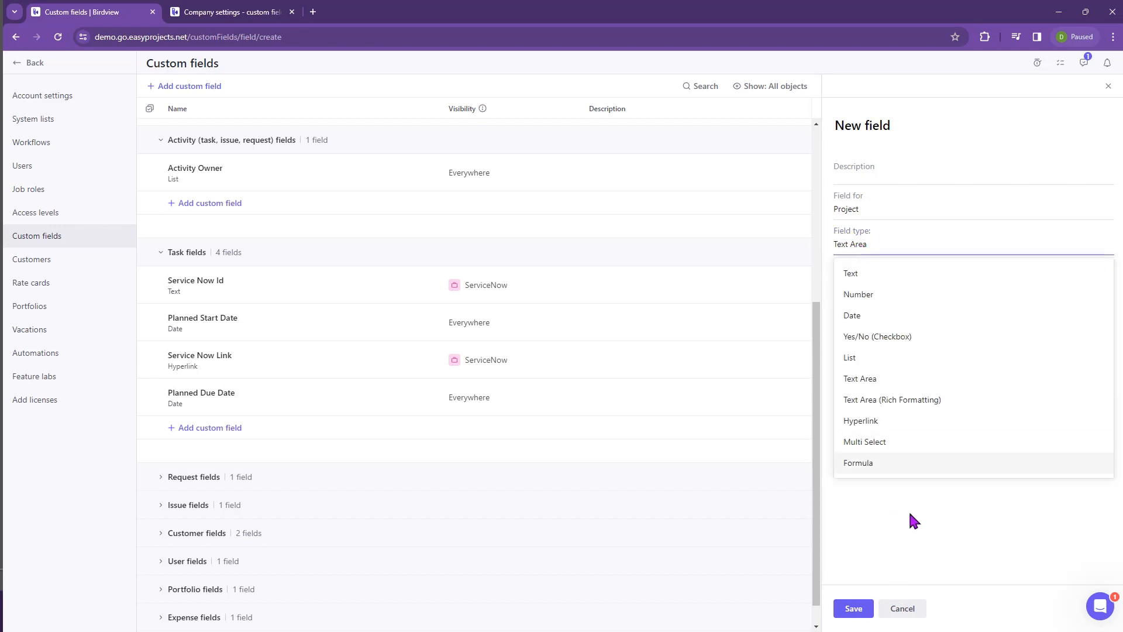
left_click(850, 274)
left_click(867, 243)
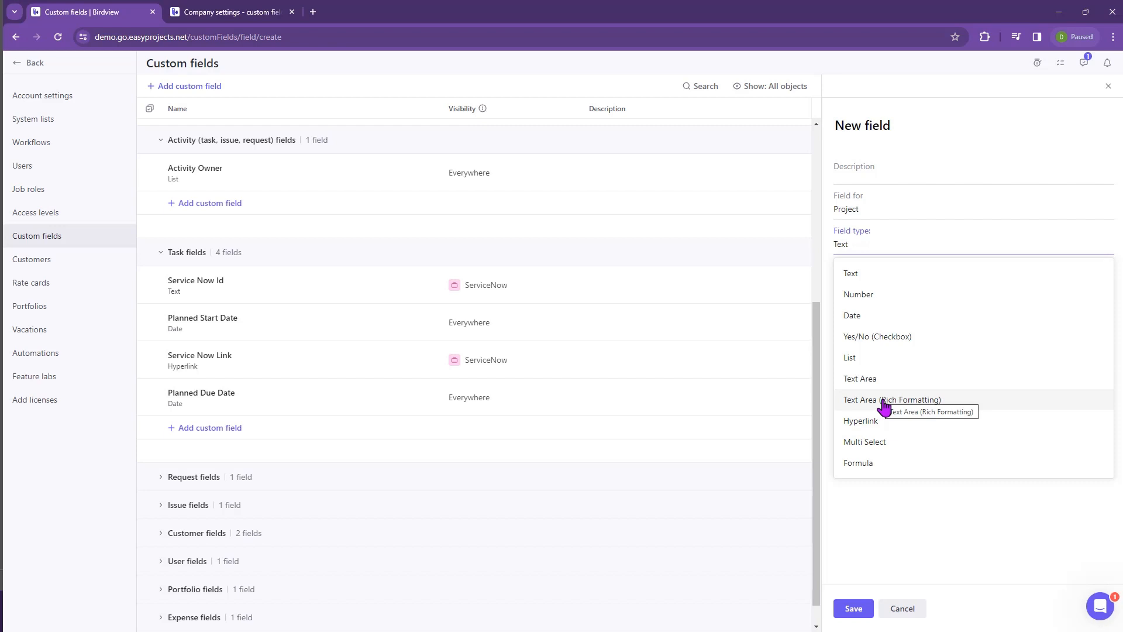
left_click(882, 426)
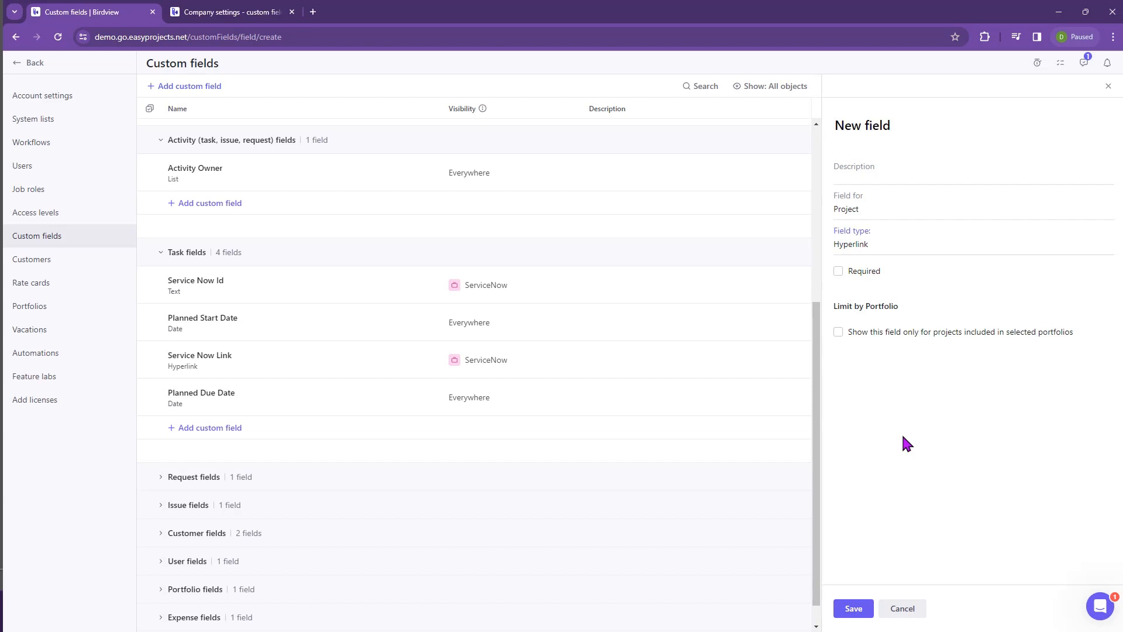
Set the new field's type to Multi Select and enter the four people's names as its items
left_click(870, 243)
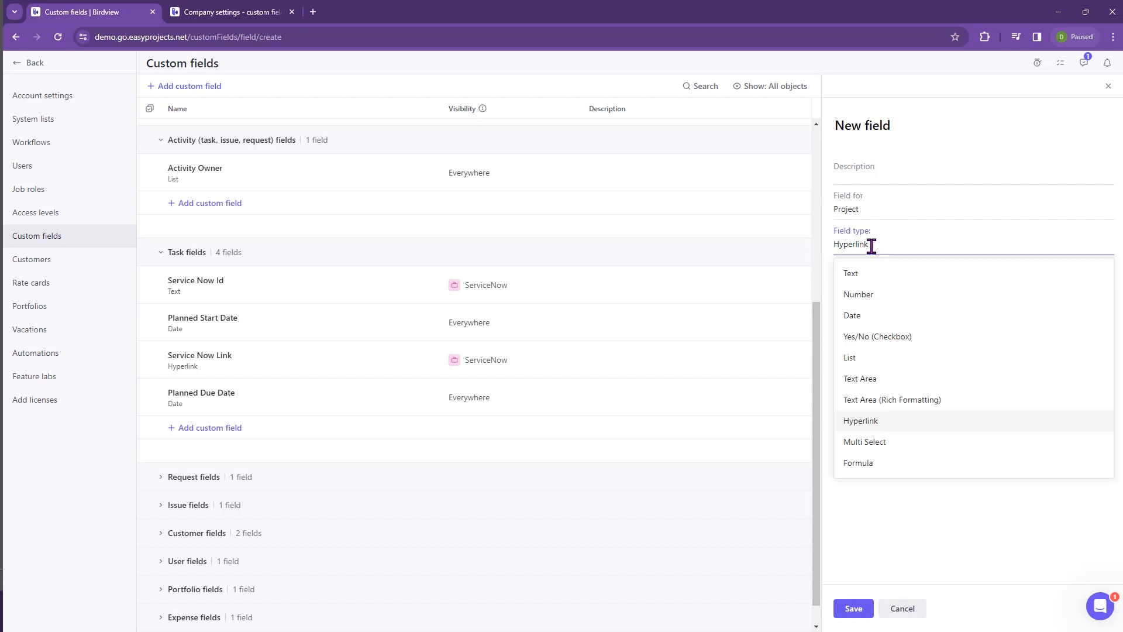
left_click(873, 448)
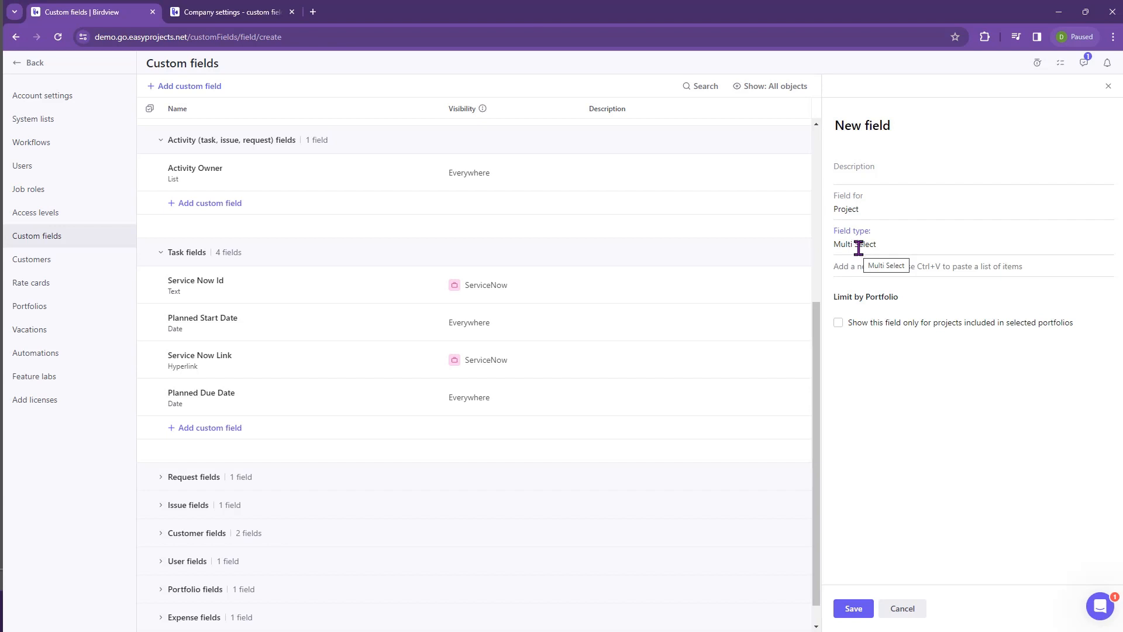
left_click(855, 267)
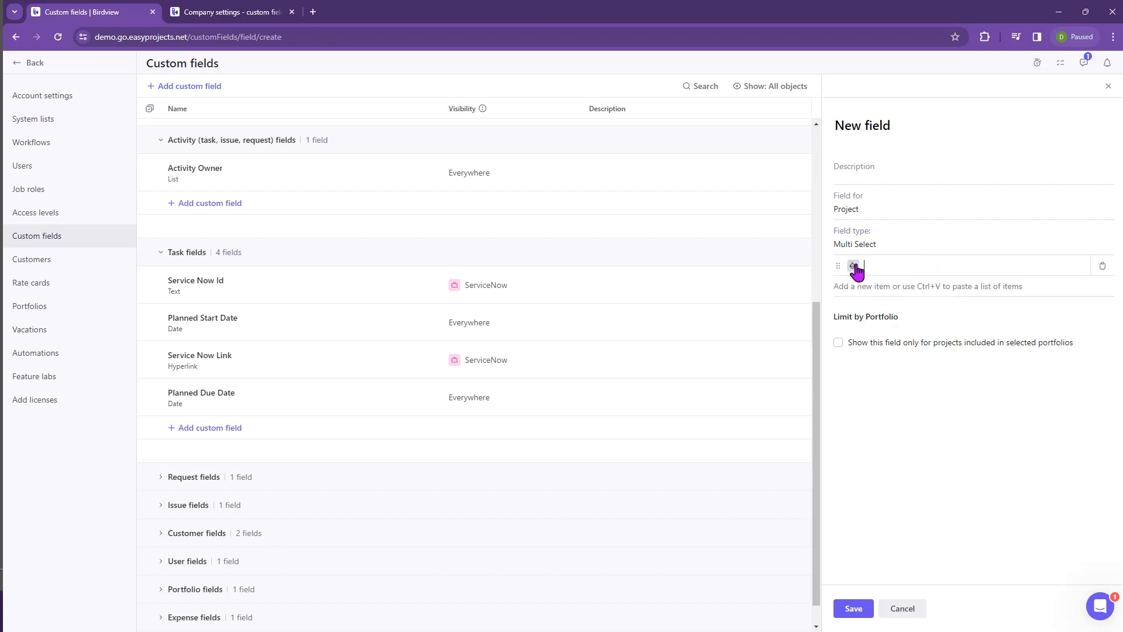
type("Blitz Victor Samuel Nate")
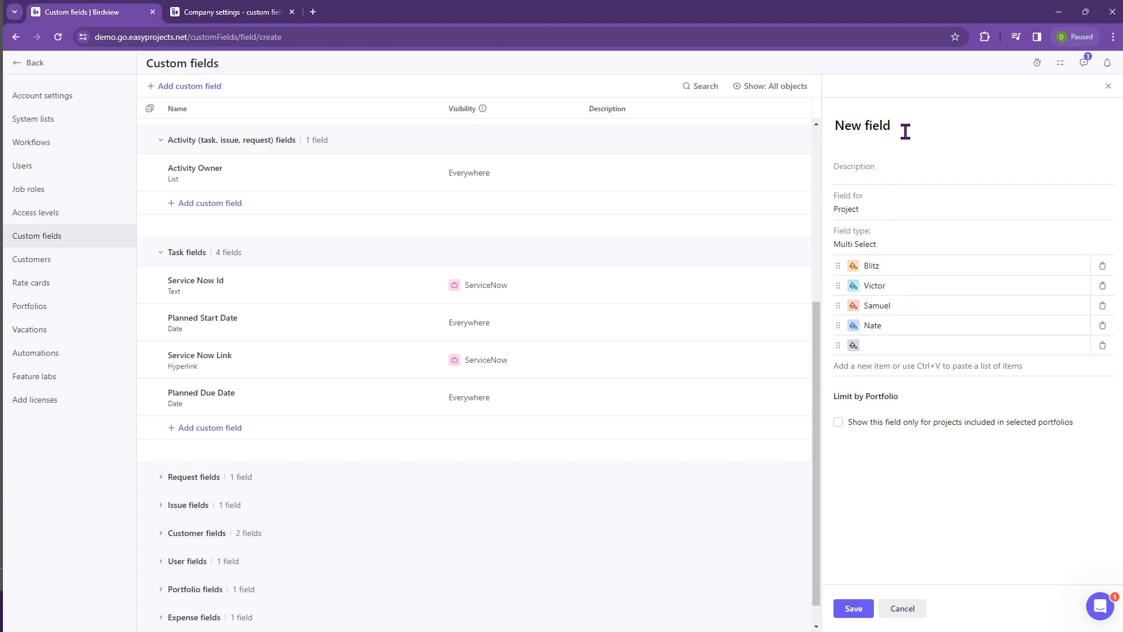
Name the new multi-select project field "Project Sponsor"
left_click_drag(897, 122, 785, 148)
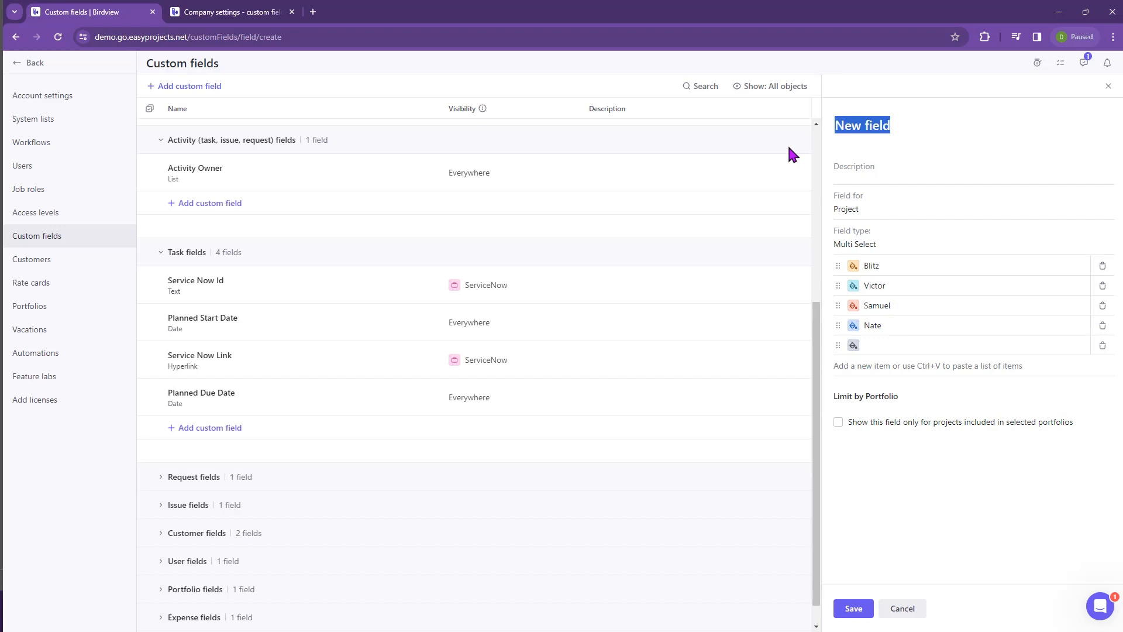
type("Project Sp")
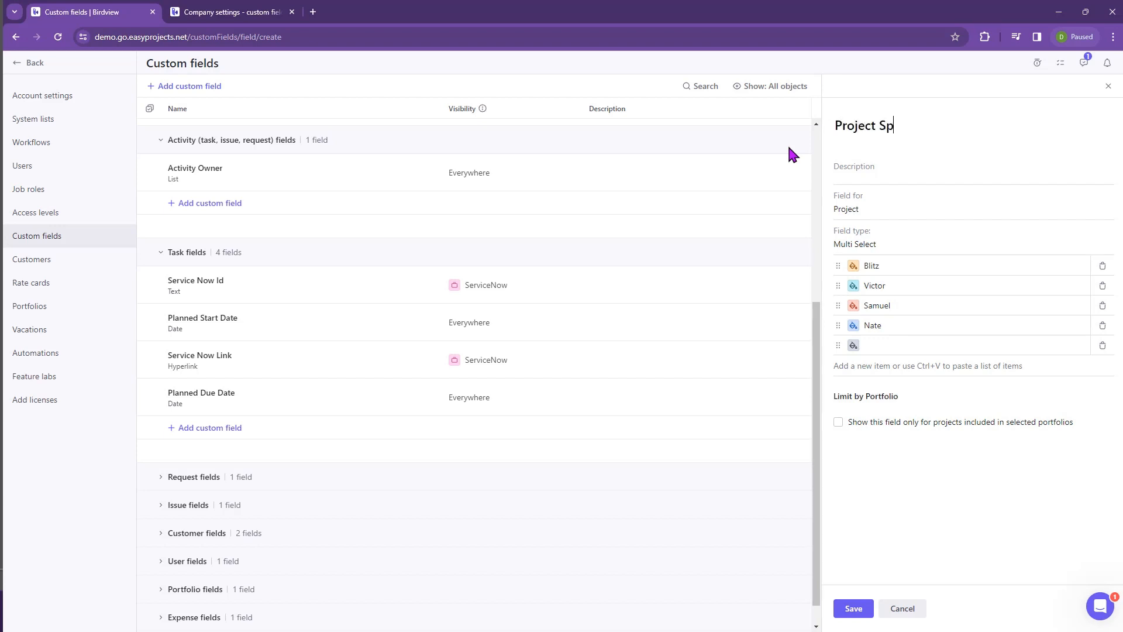
type("onsor")
Switch the new Project Sponsor field's type to Formula and open its formula entry to review the options
left_click(868, 243)
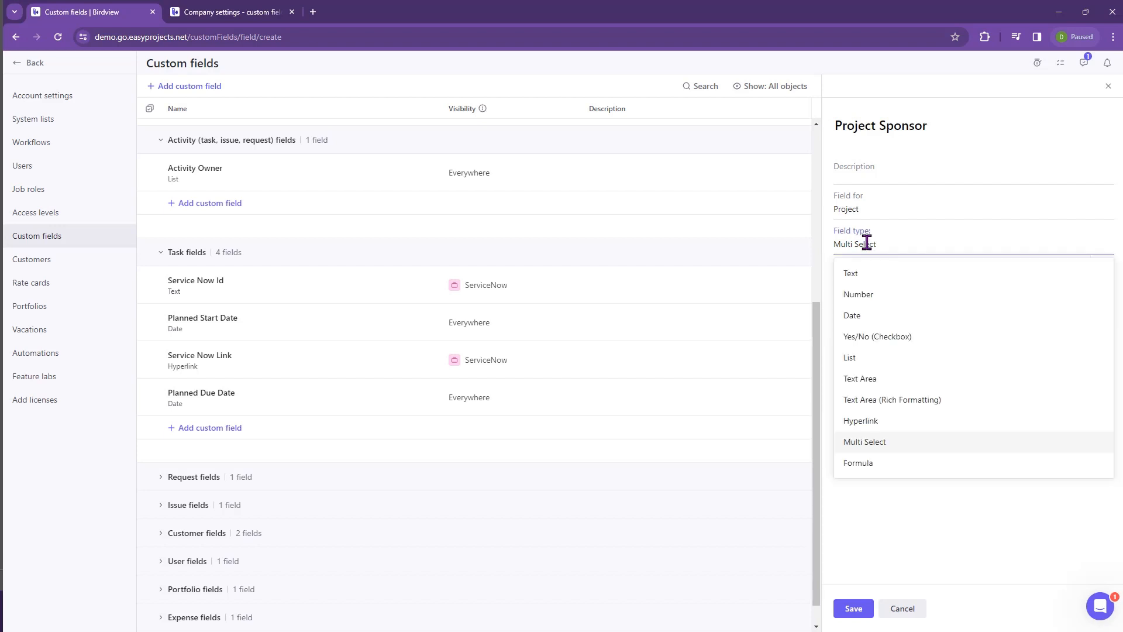
left_click(859, 462)
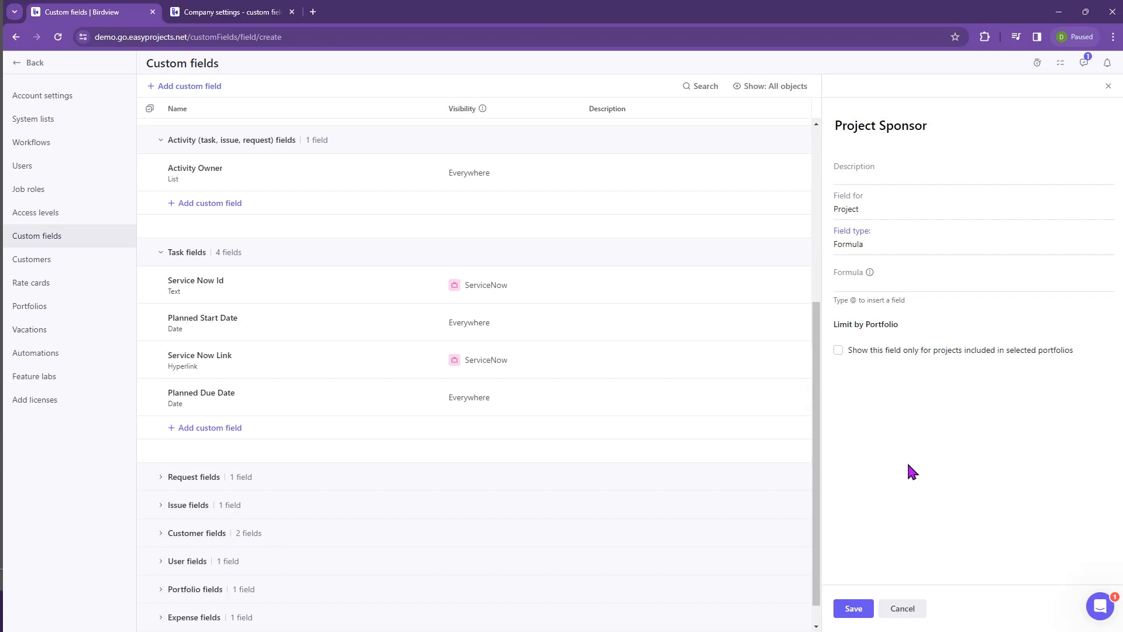
left_click(860, 281)
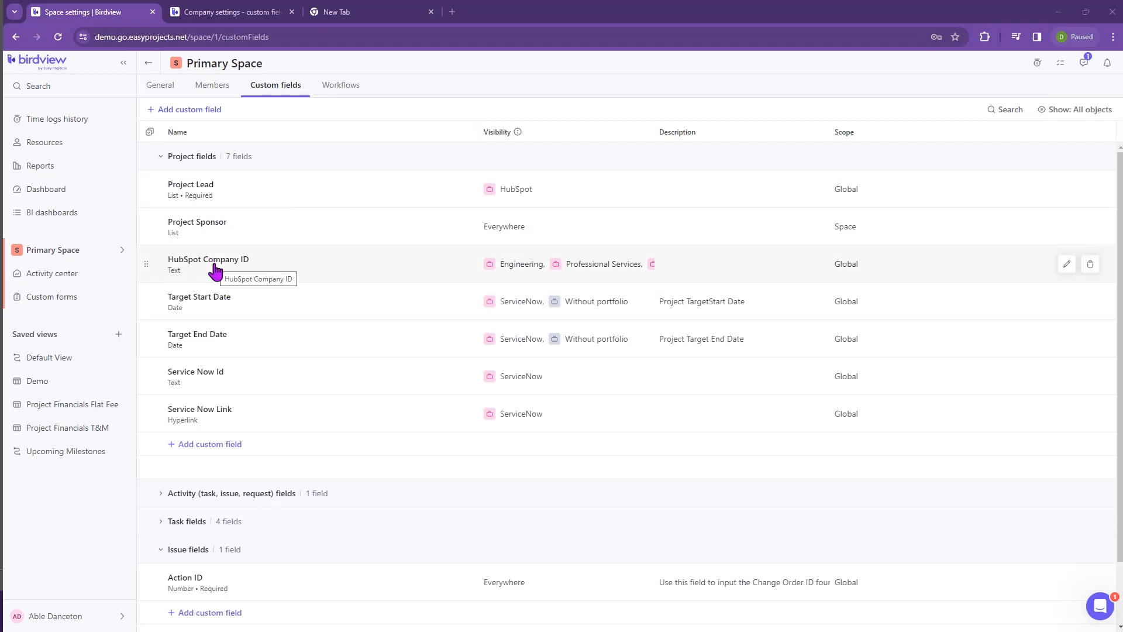
View the global custom fields list in company settings, and return to Primary Space's custom fields
left_click(75, 614)
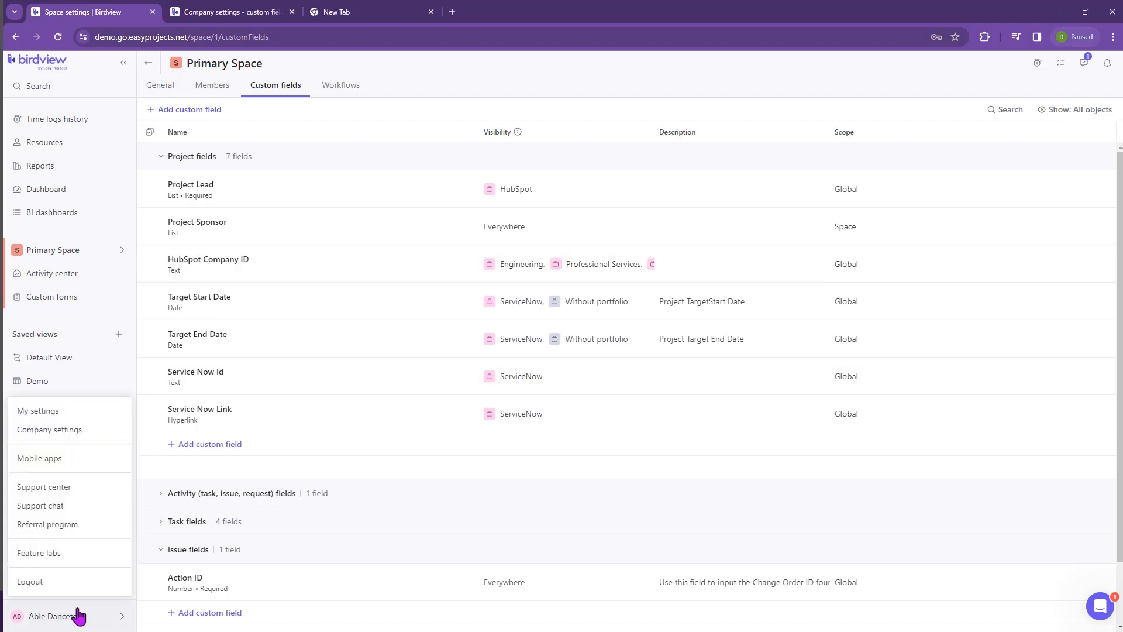
left_click(79, 433)
left_click(67, 236)
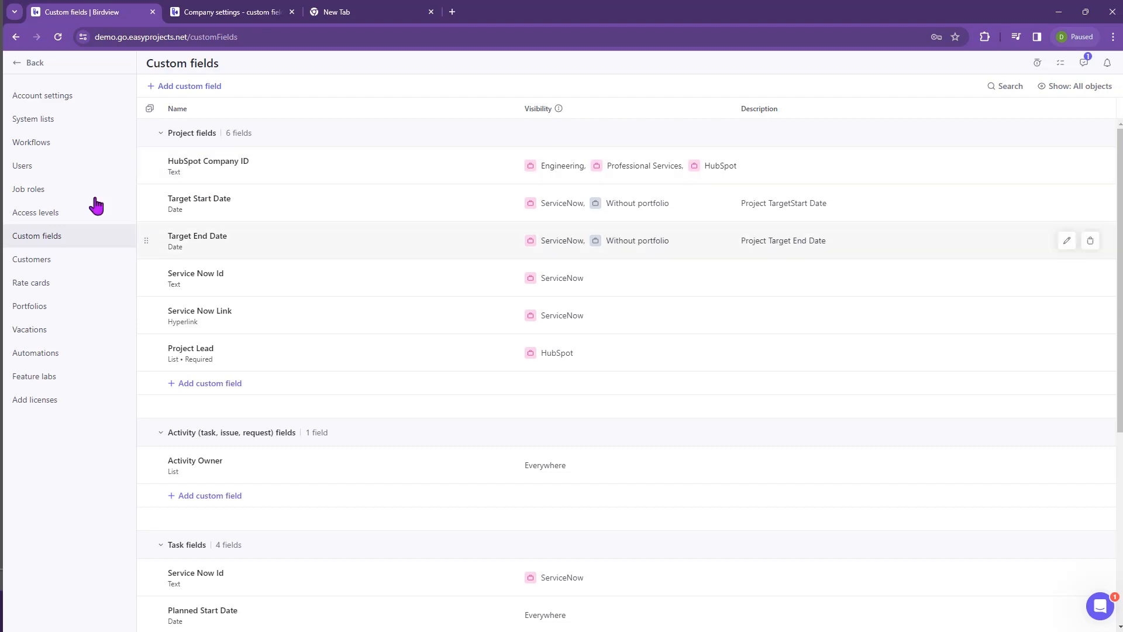
left_click(36, 64)
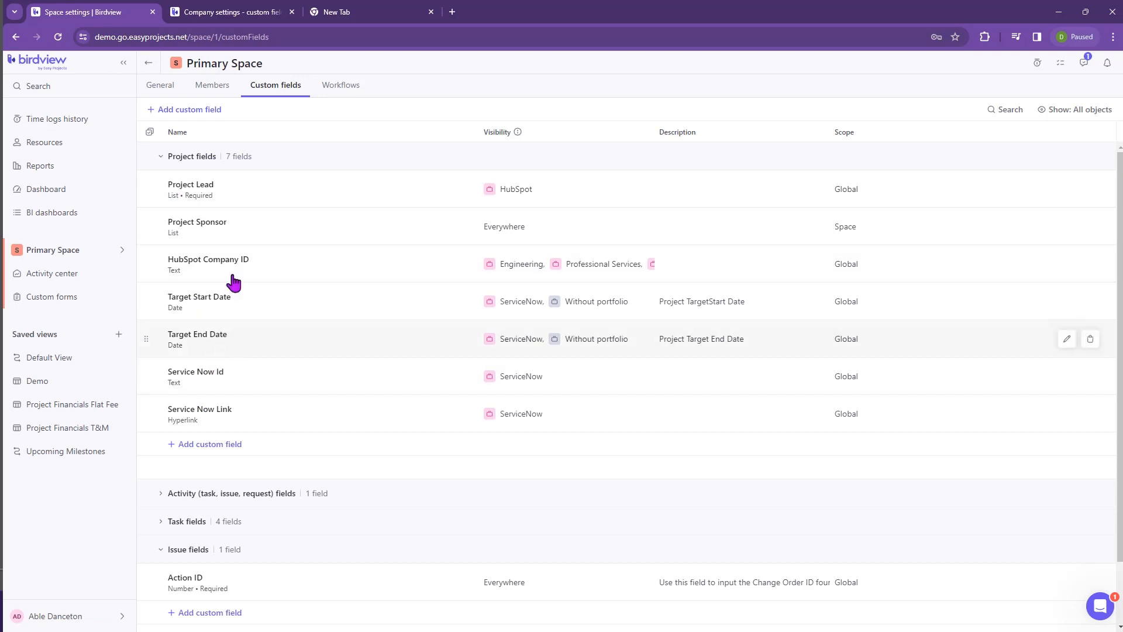
Open the Demo saved view and examine the custom fields in the Birdview Demo project's details
left_click(69, 283)
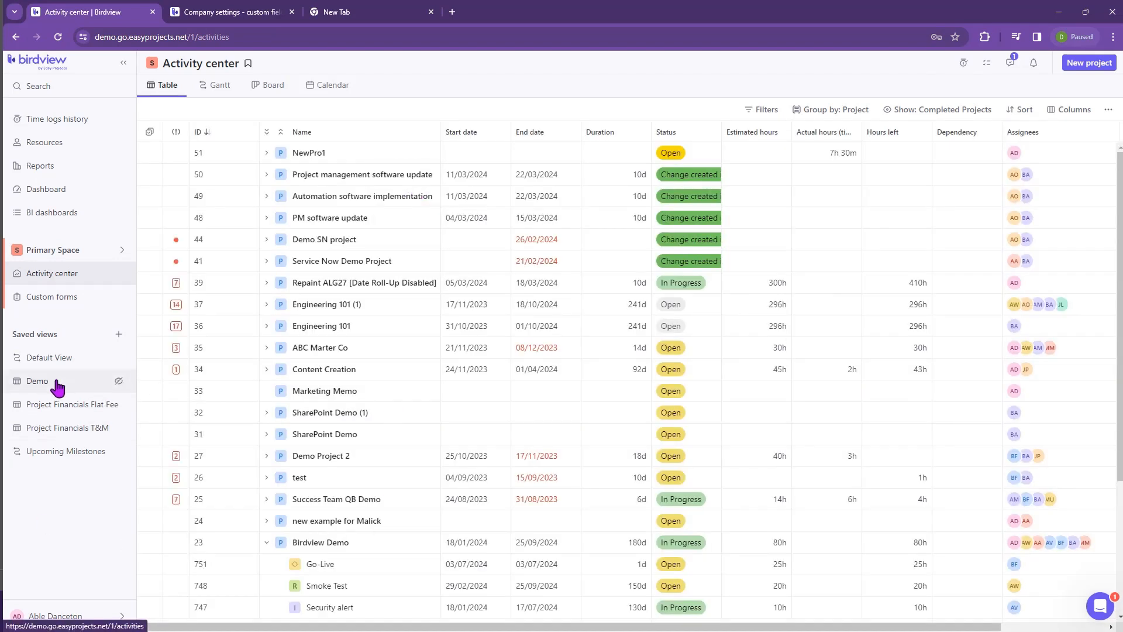
left_click(55, 383)
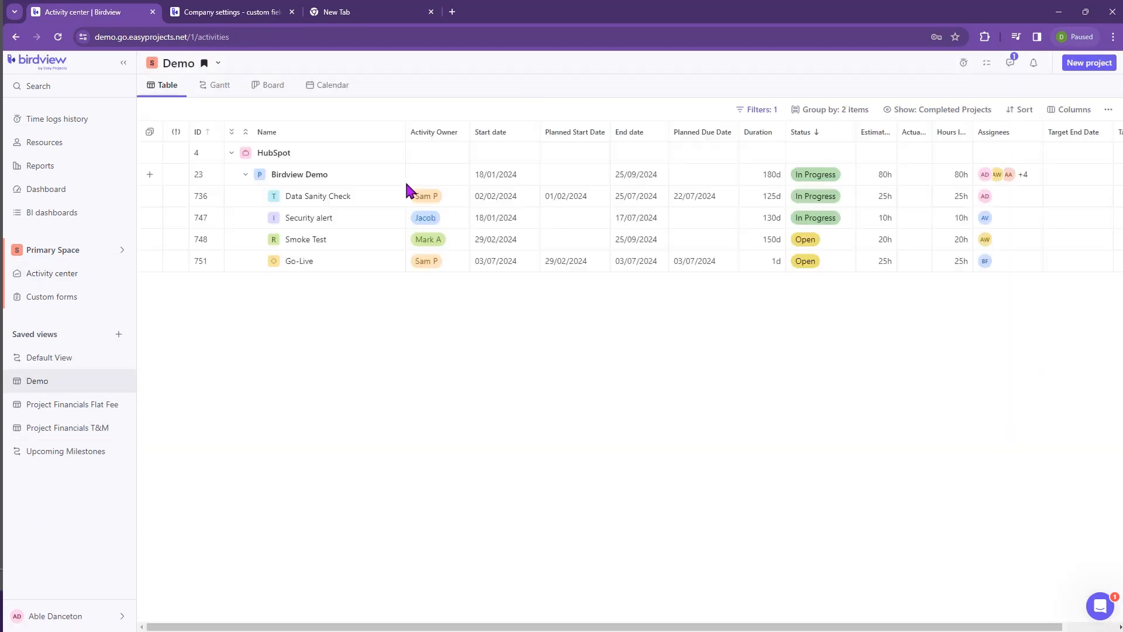
left_click(371, 175)
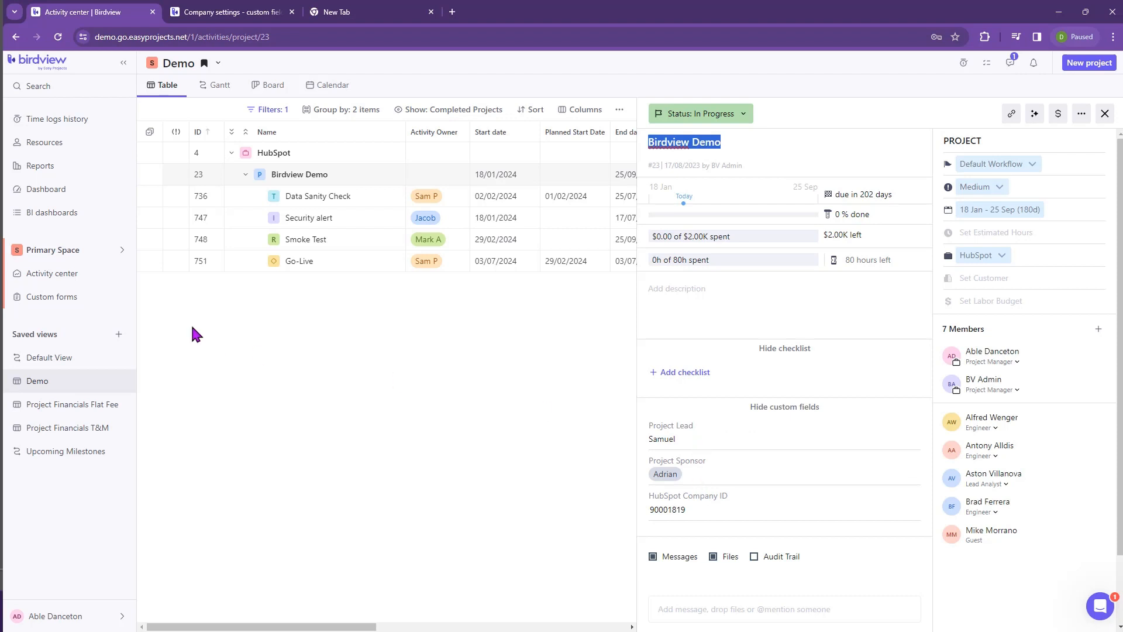
Remove the Service Now Link project field from Primary Space in the space's custom field settings
left_click(88, 249)
left_click(114, 278)
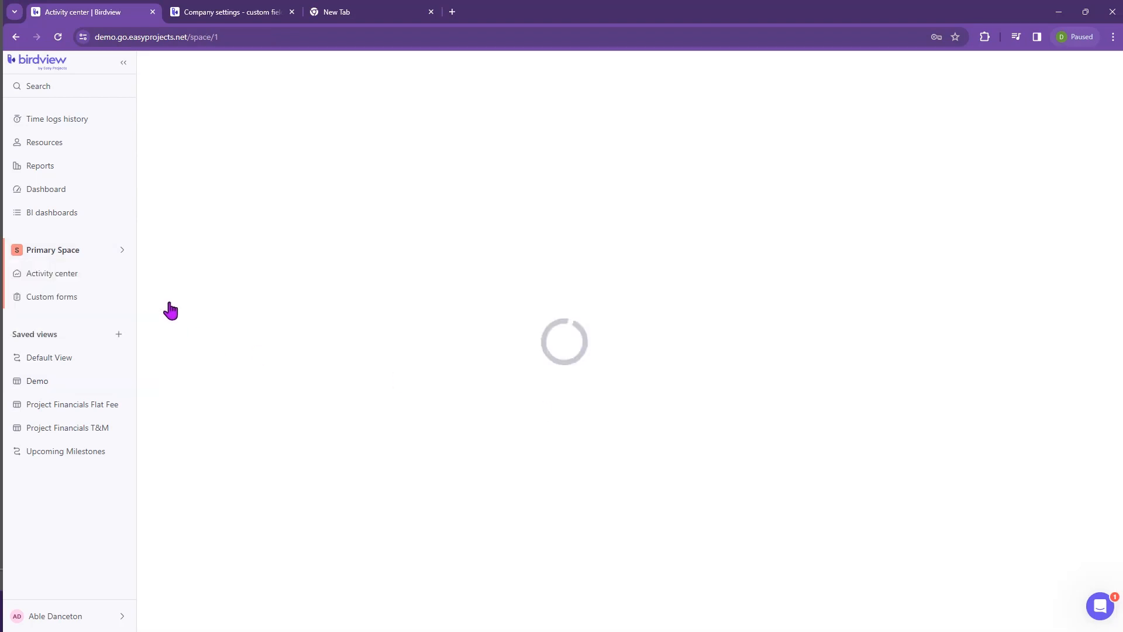
left_click(285, 85)
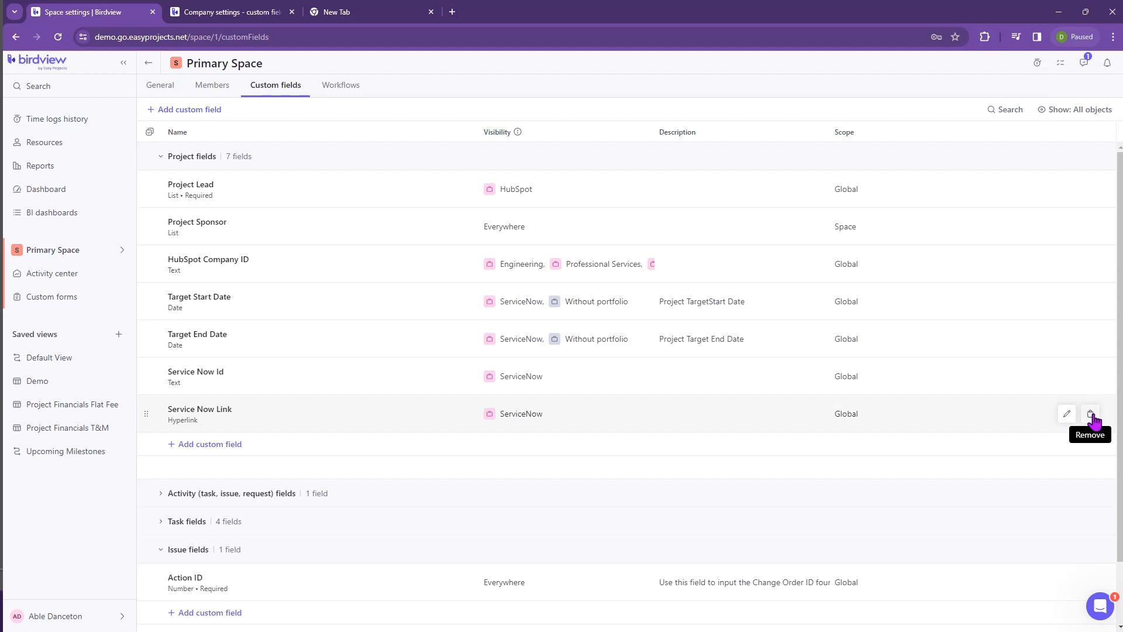
left_click(1091, 415)
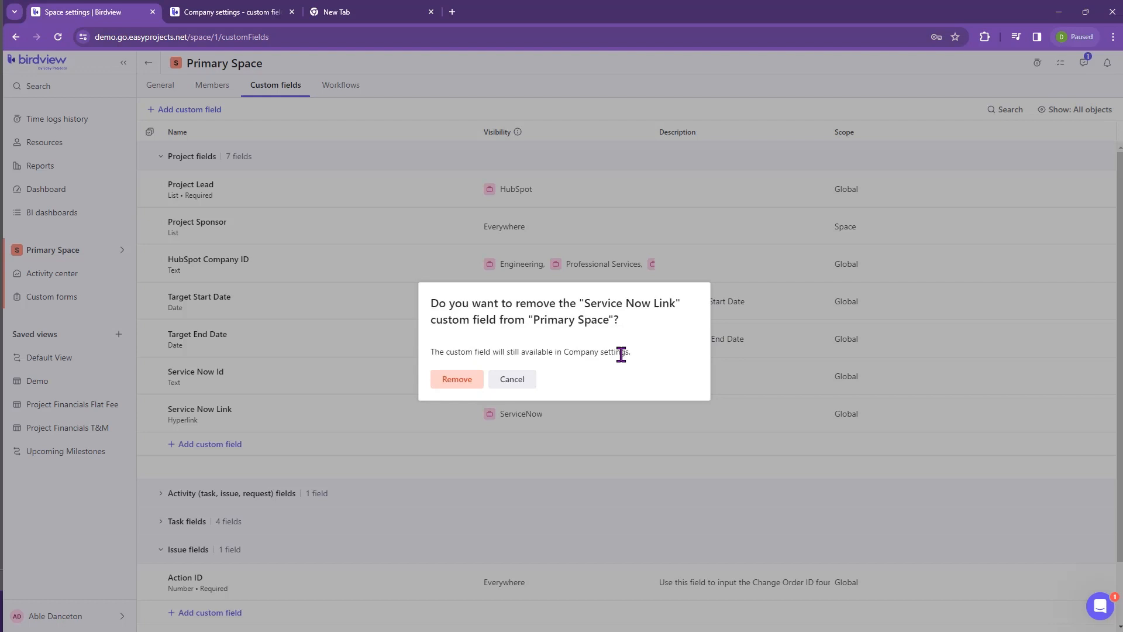
left_click(473, 386)
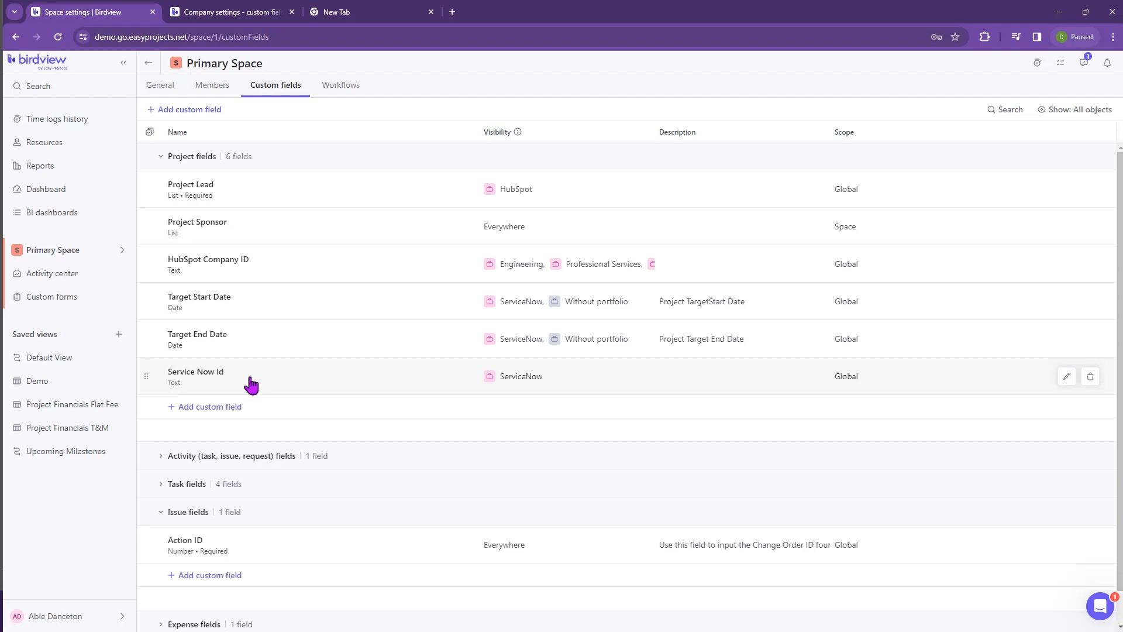
Open the FM Project Summary report for editing, review its key information fields, and save and run it
left_click(42, 167)
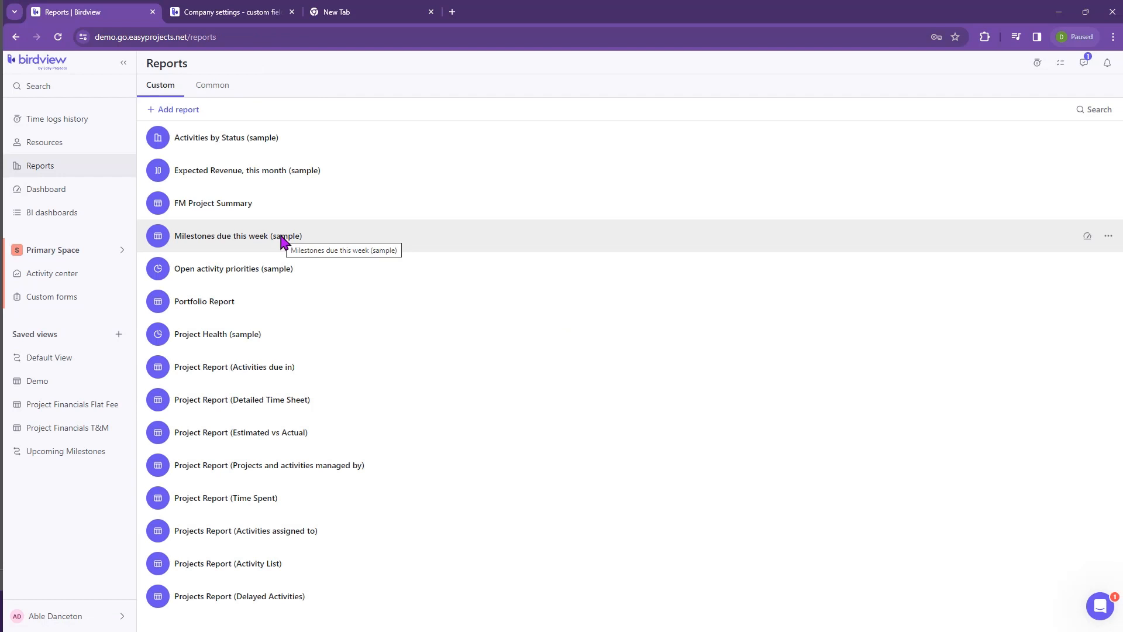
left_click(188, 212)
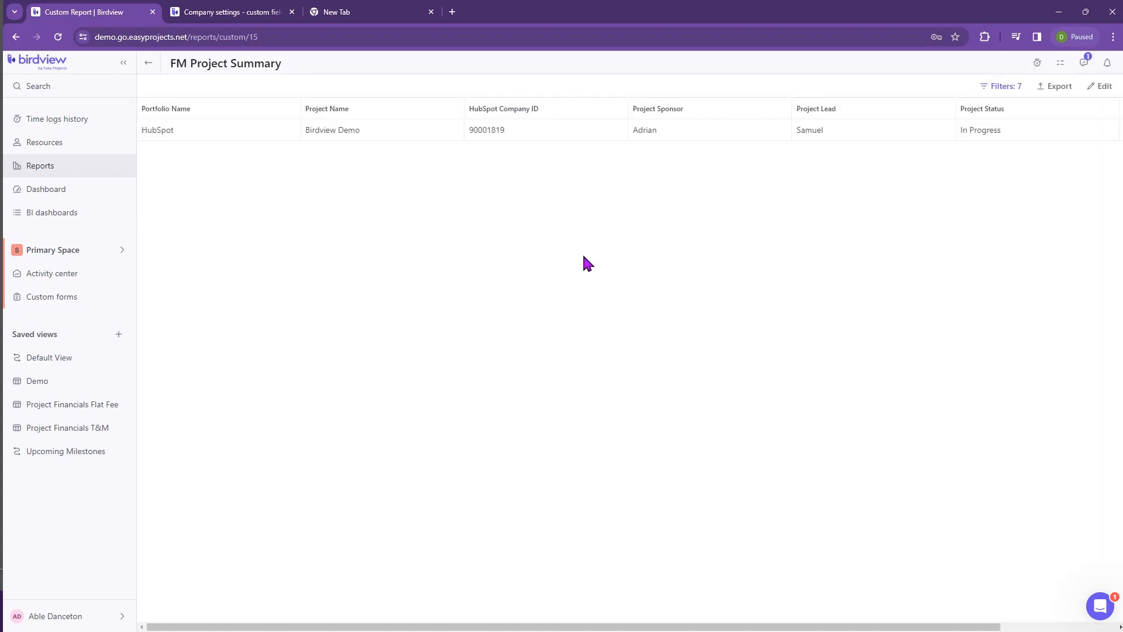
left_click(1107, 86)
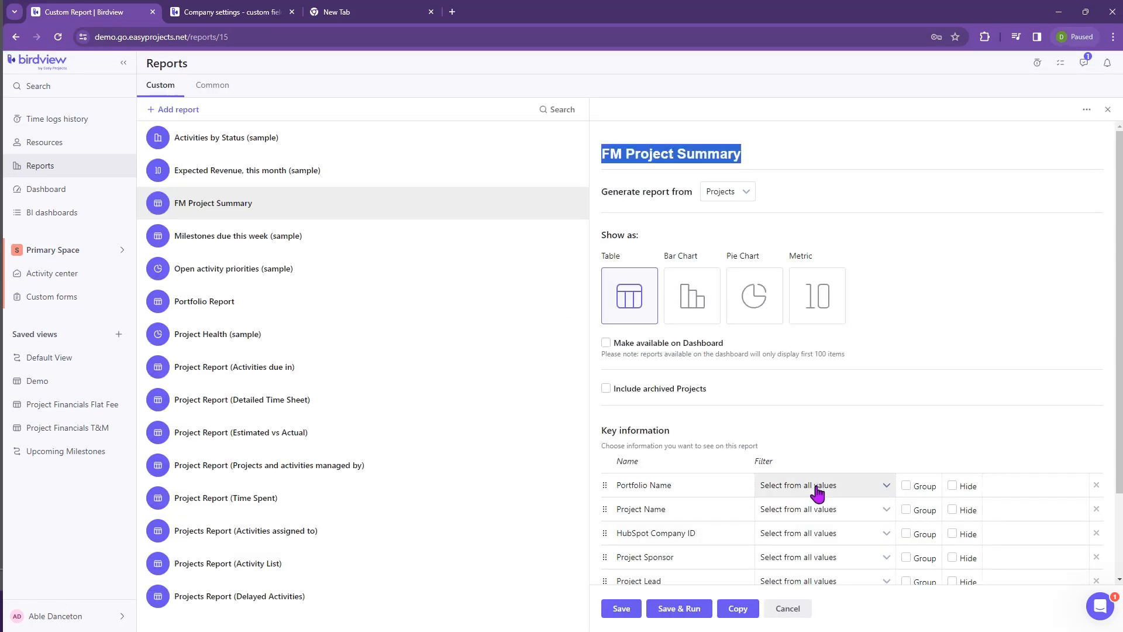
scroll(682, 505, "down", 2)
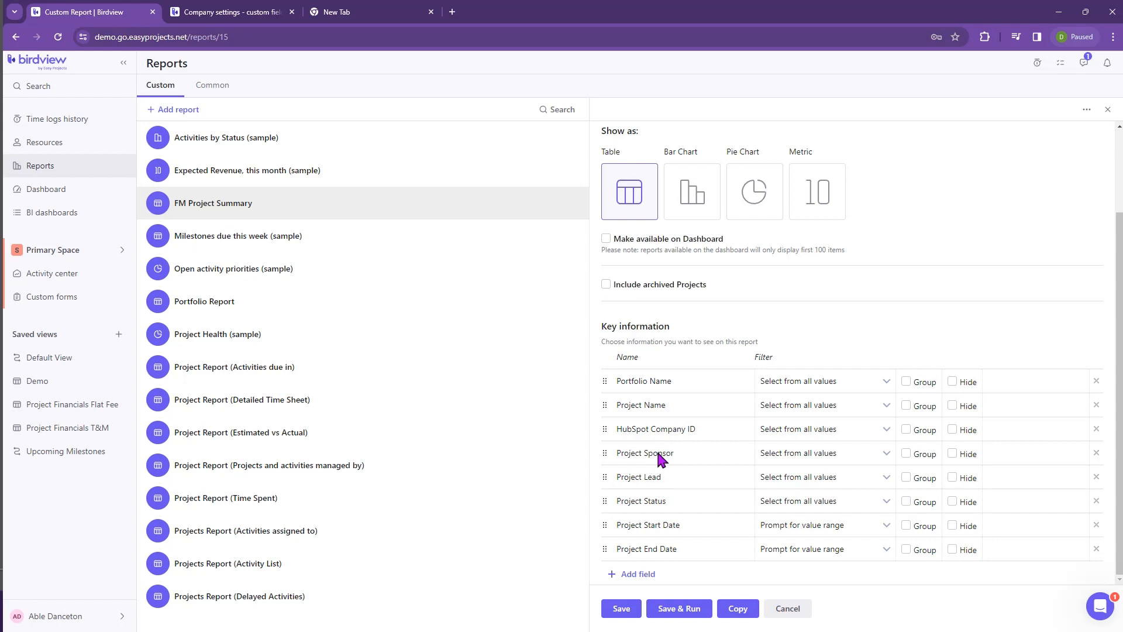
left_click(685, 611)
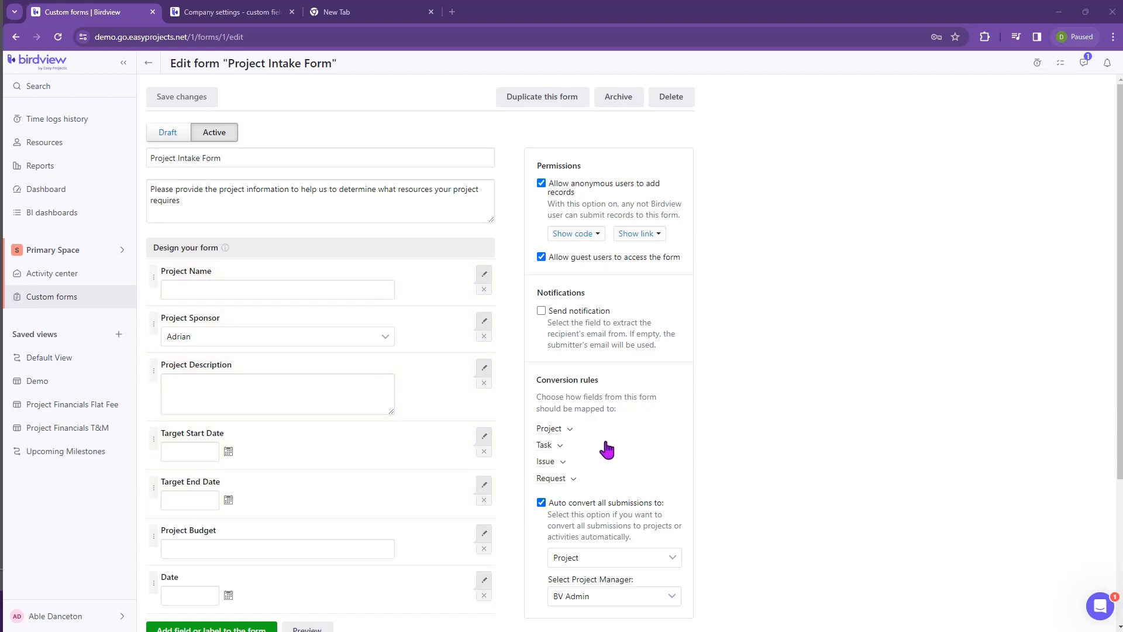
In the Project Intake Form's task conversion rules, map Target Start Date to Planned Start Date and Target End Date to Planned Due Date
scroll(603, 446, "down", 3)
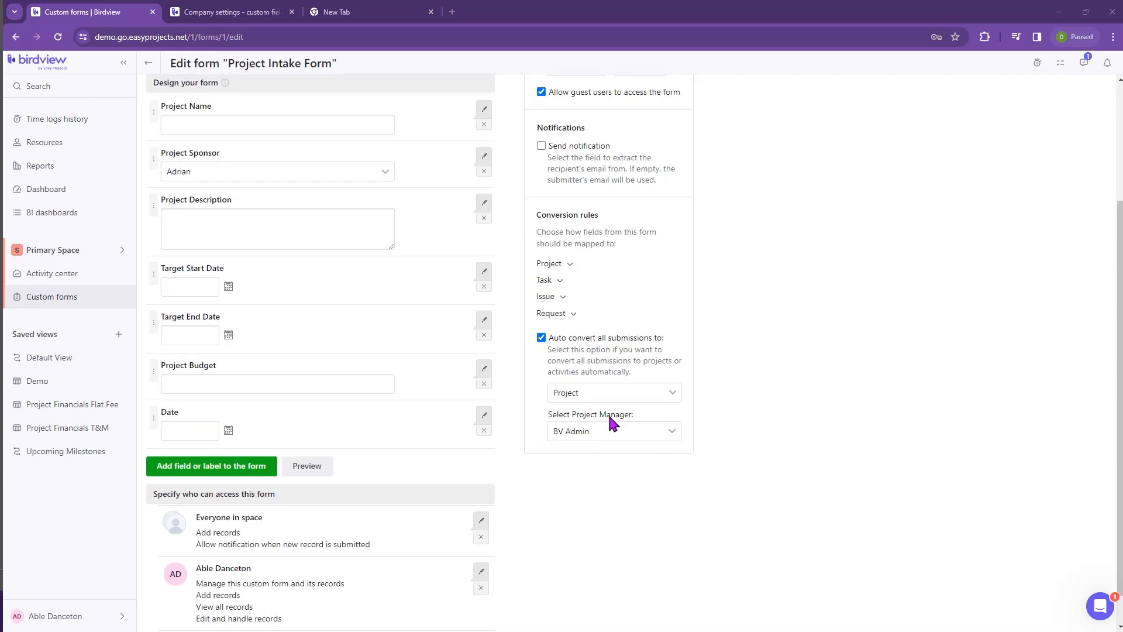
left_click(553, 271)
scroll(612, 468, "down", 3)
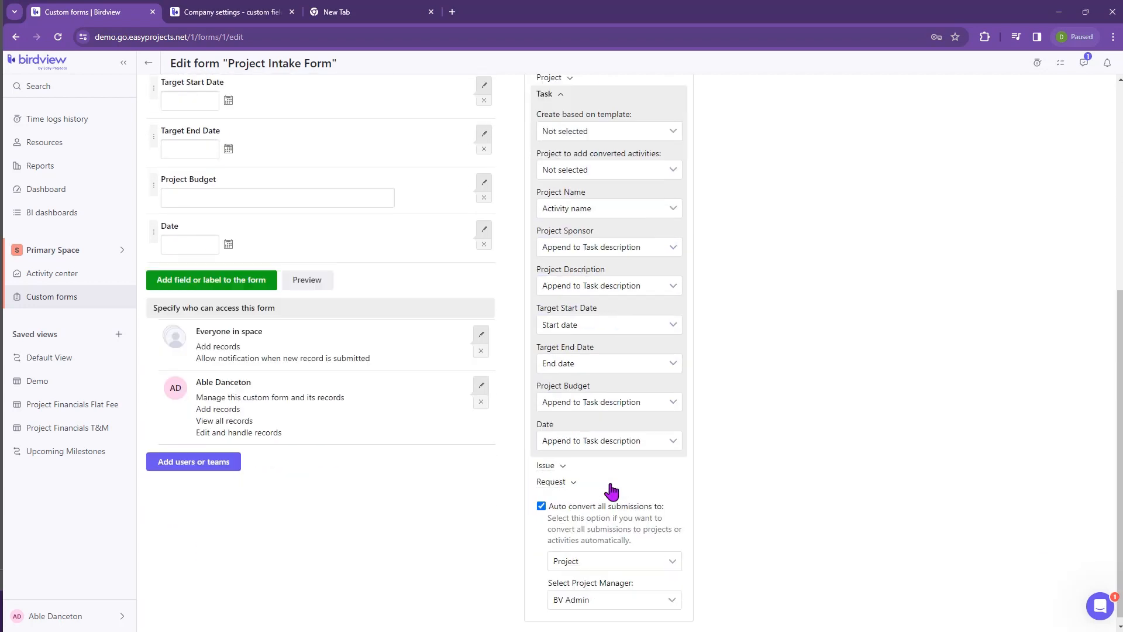
left_click(574, 331)
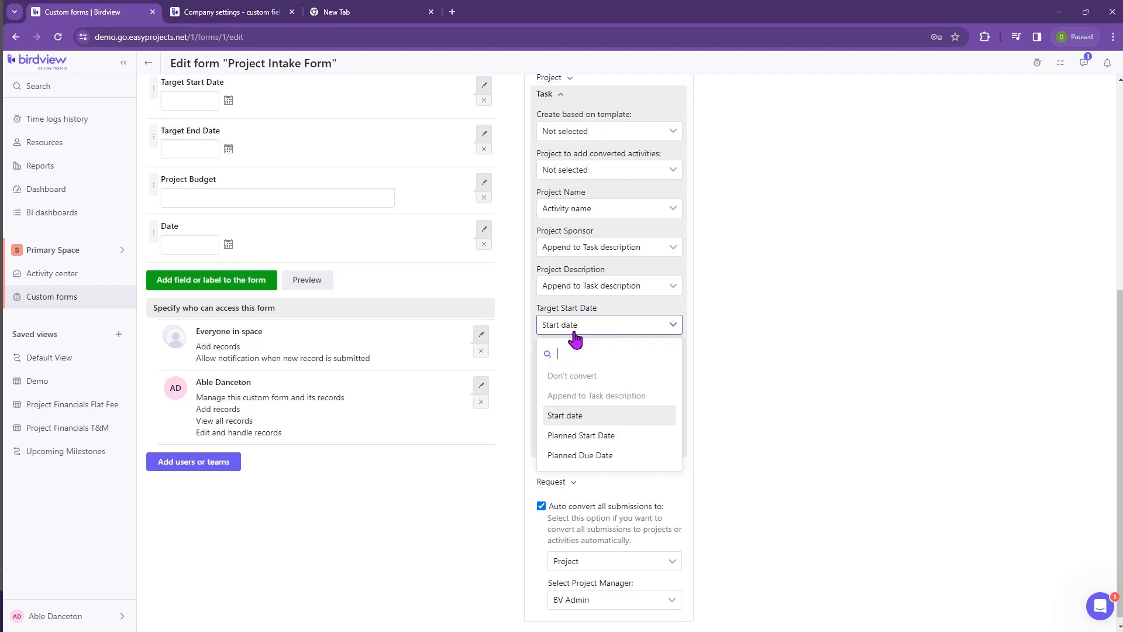
left_click(587, 437)
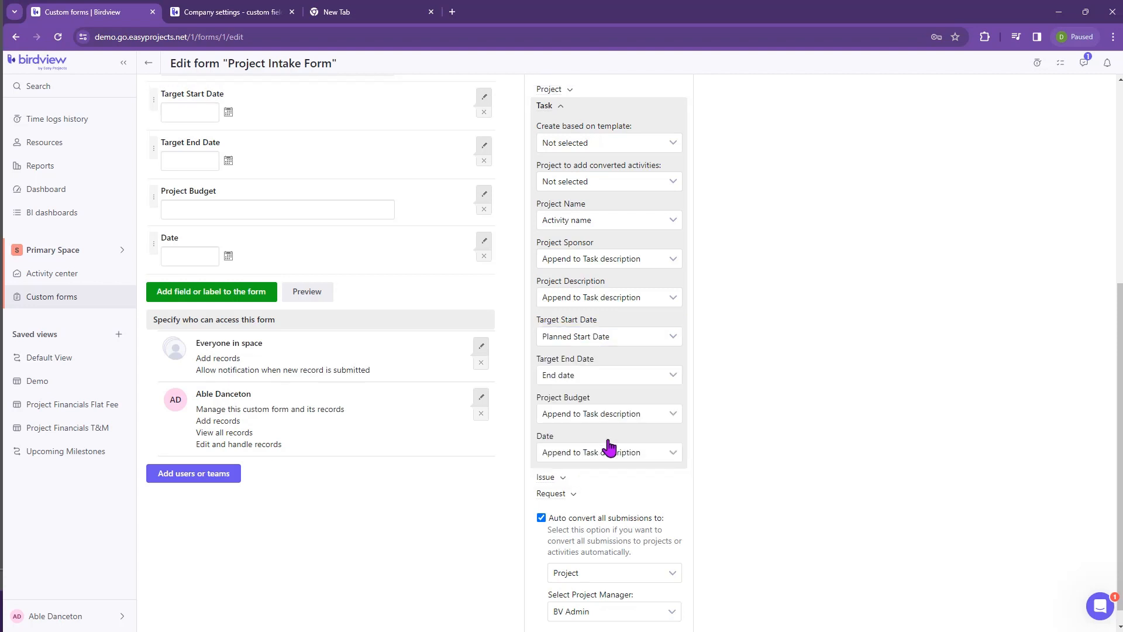
left_click(600, 381)
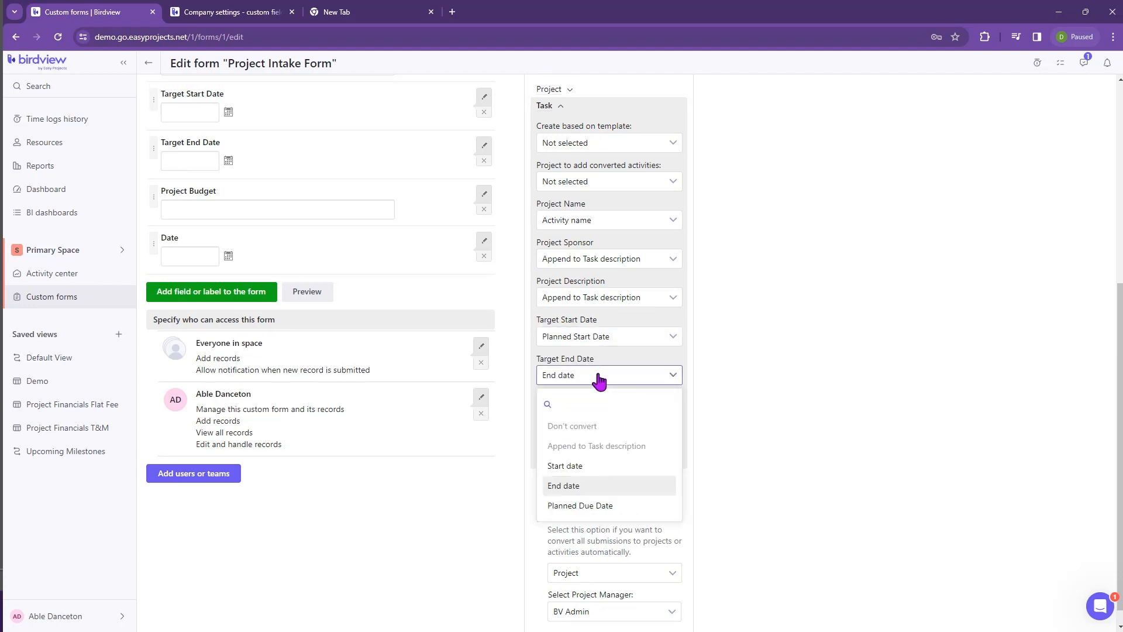
left_click(585, 505)
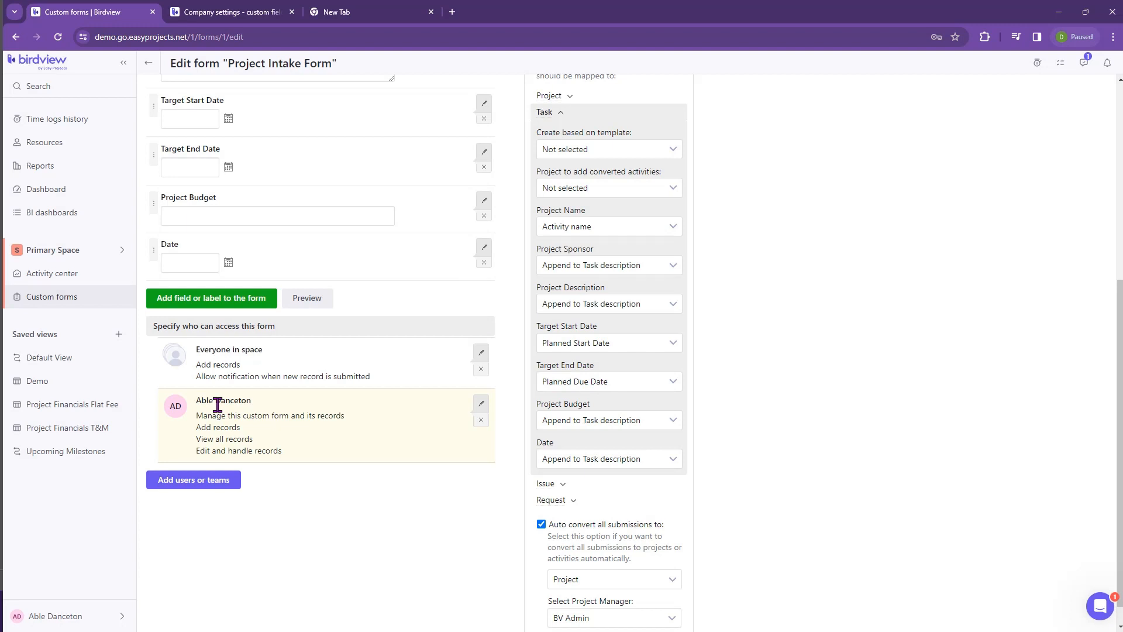
left_click(97, 273)
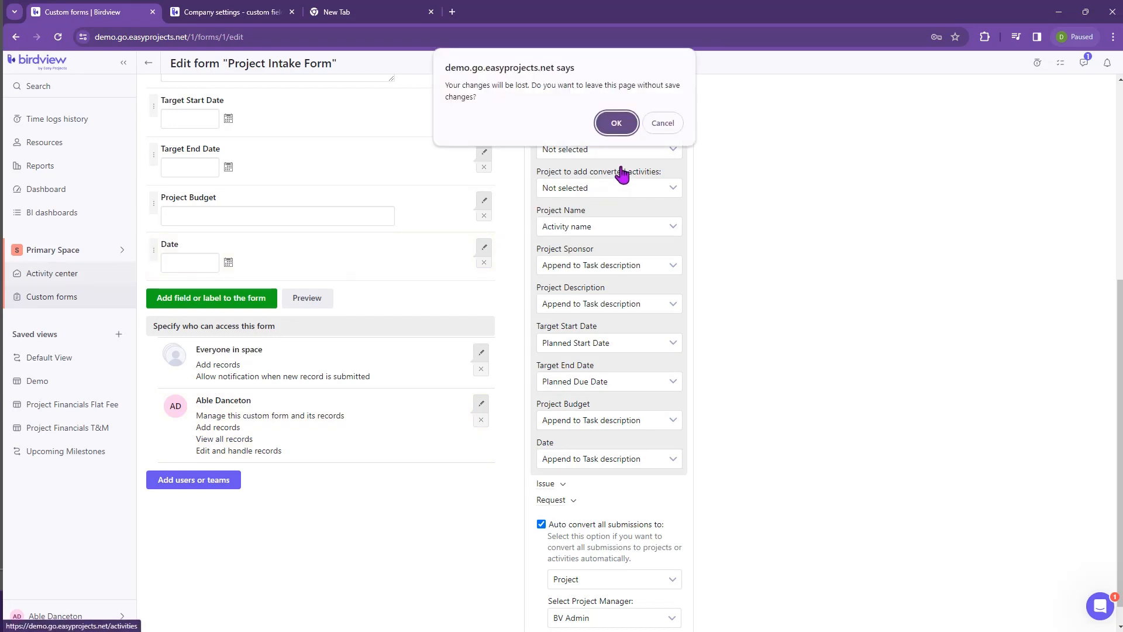
left_click(663, 123)
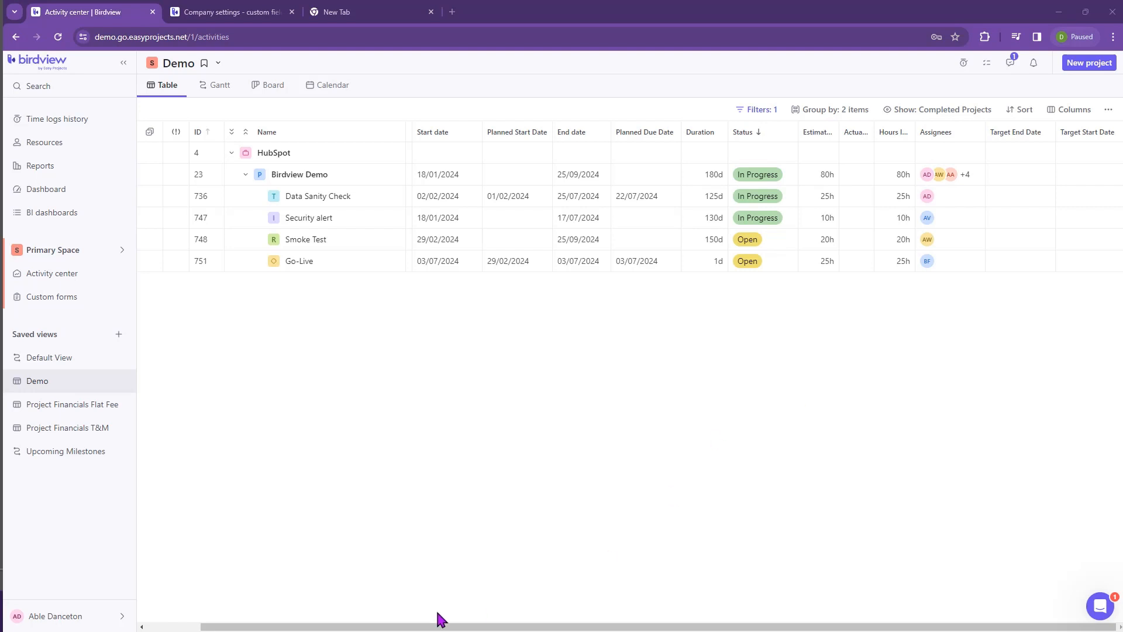
Examine the Birdview Demo project and its Data Sanity Check task, hiding and showing the task's custom fields
left_click(355, 172)
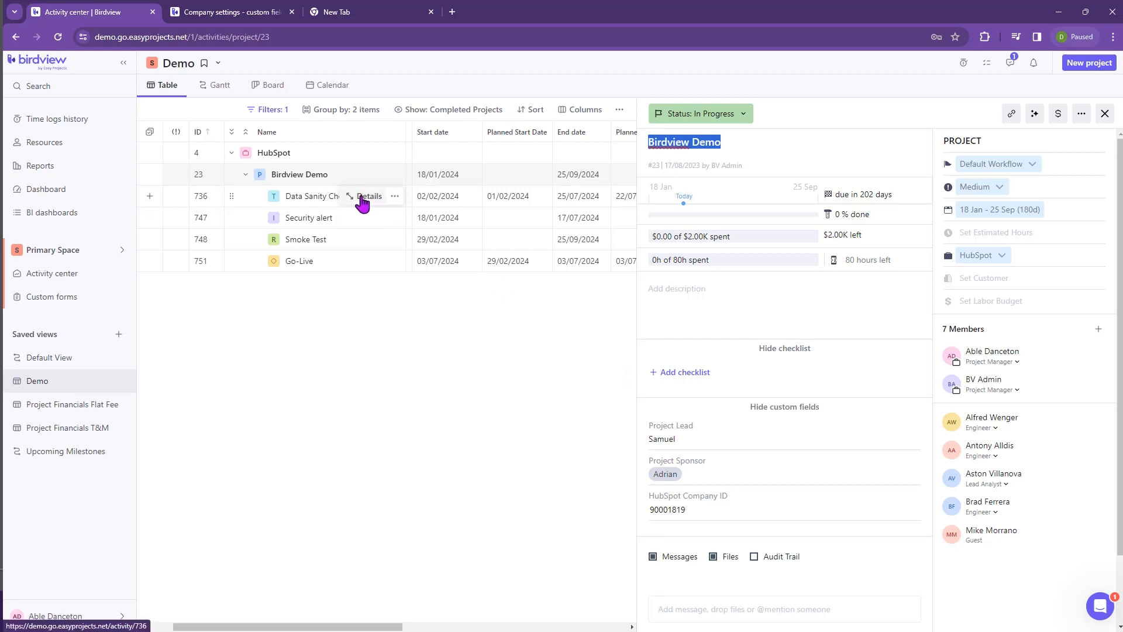
left_click(357, 196)
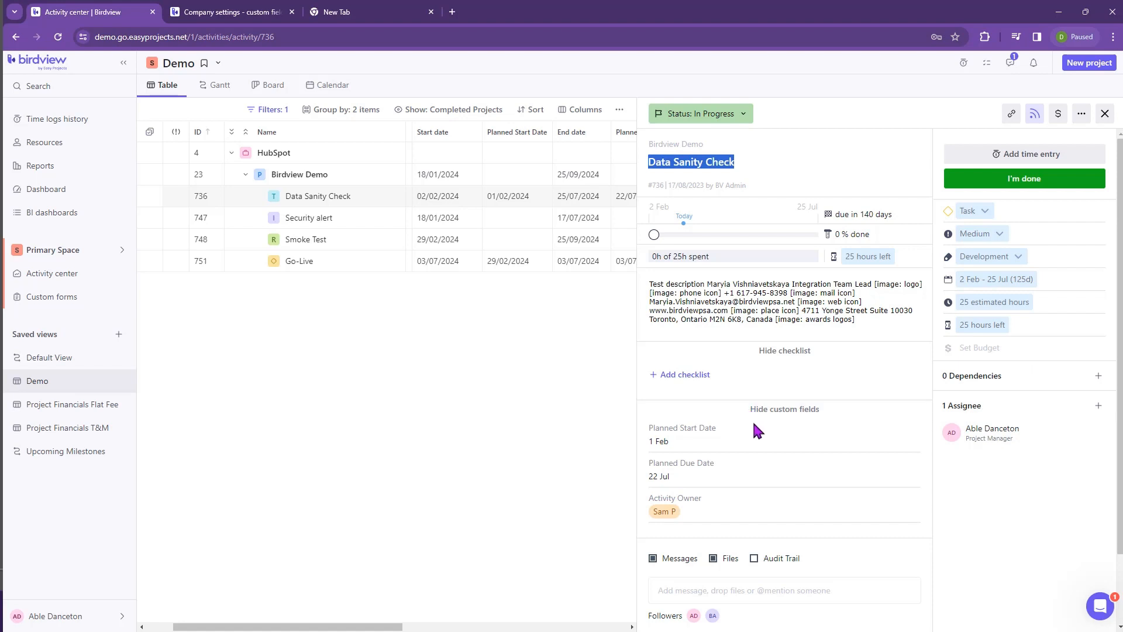
left_click(794, 409)
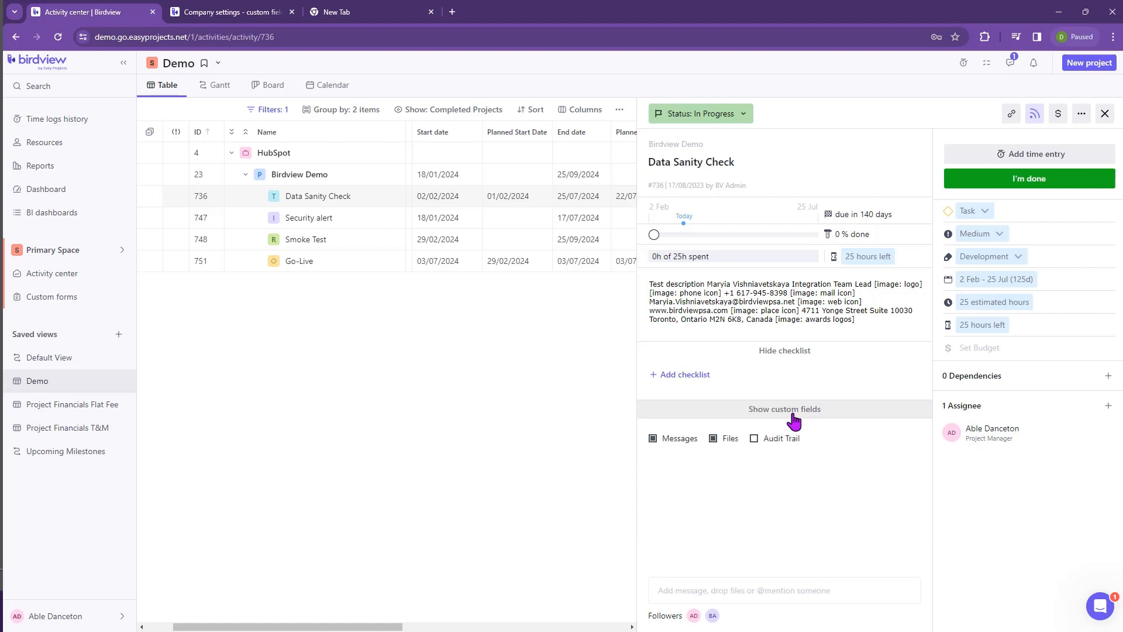
left_click(793, 409)
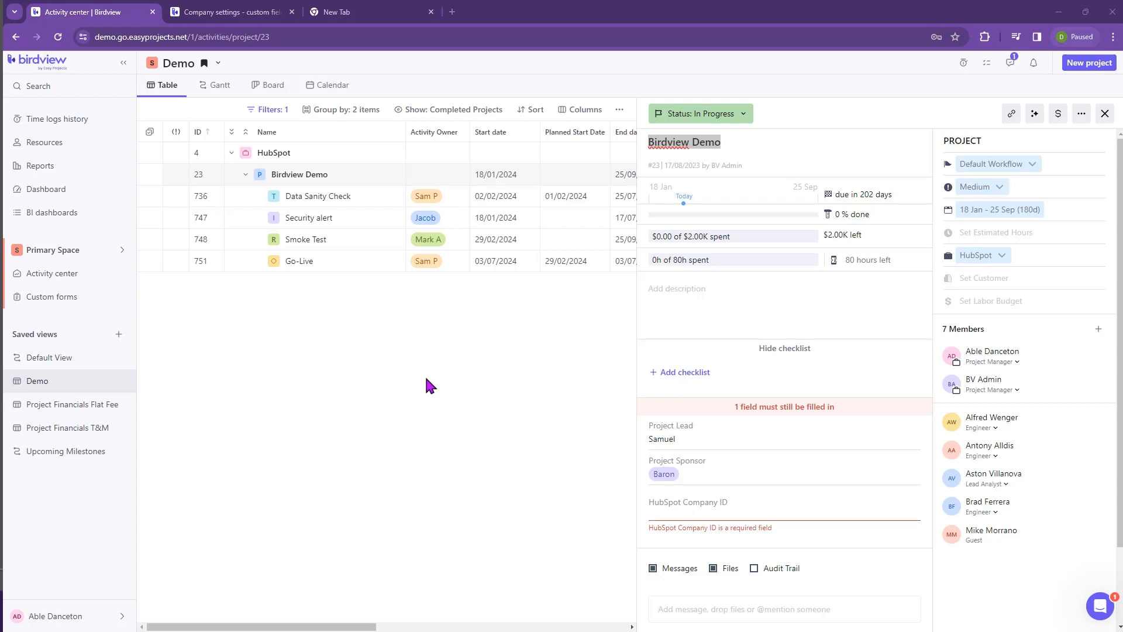
Select all custom fields in the company settings to examine the bulk required and optional actions, and clear the selection
left_click(80, 616)
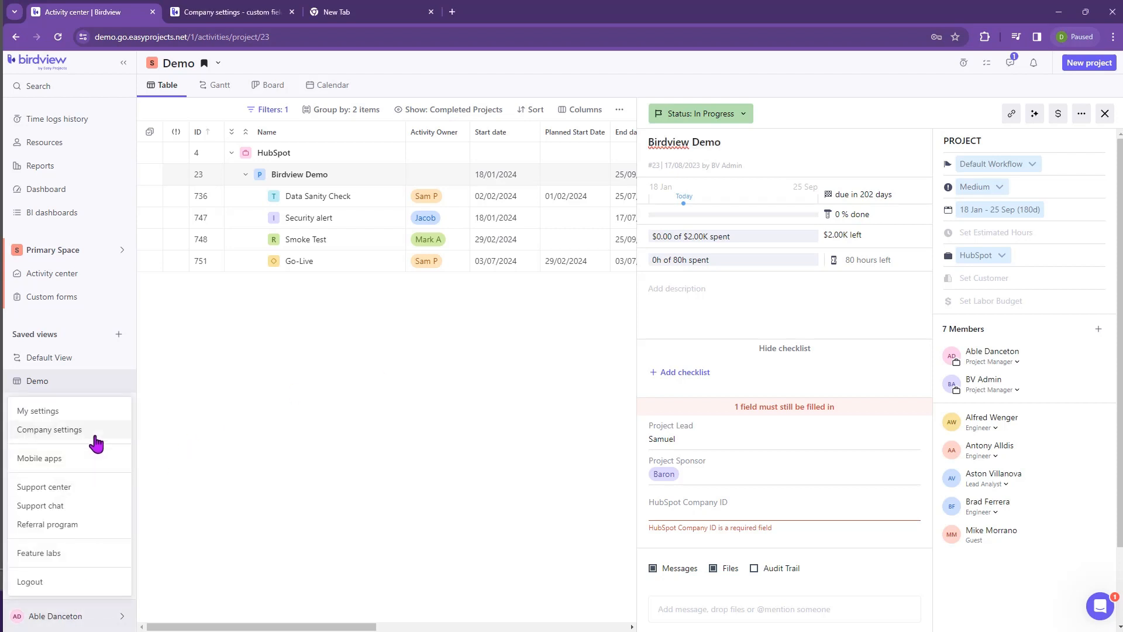
left_click(95, 441)
left_click(90, 226)
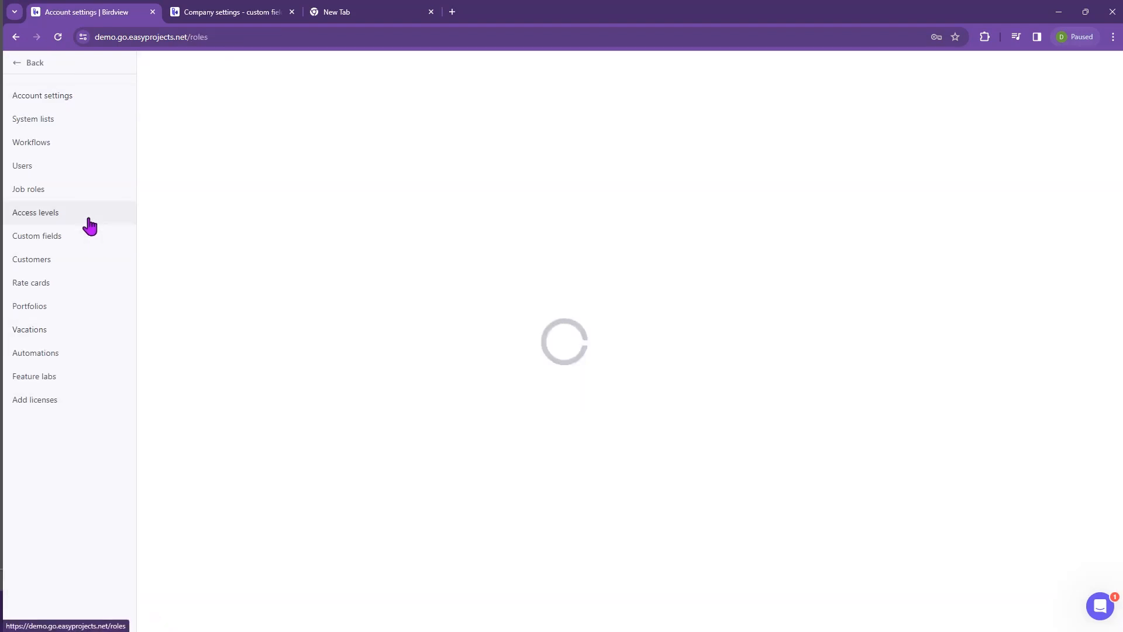
left_click(75, 238)
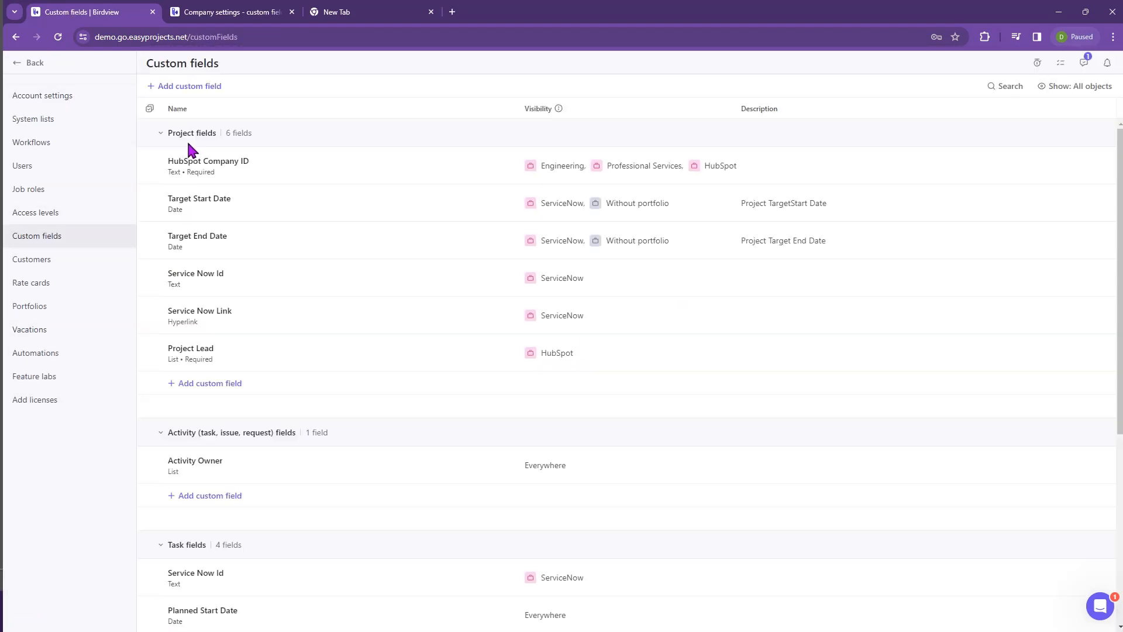
left_click(150, 116)
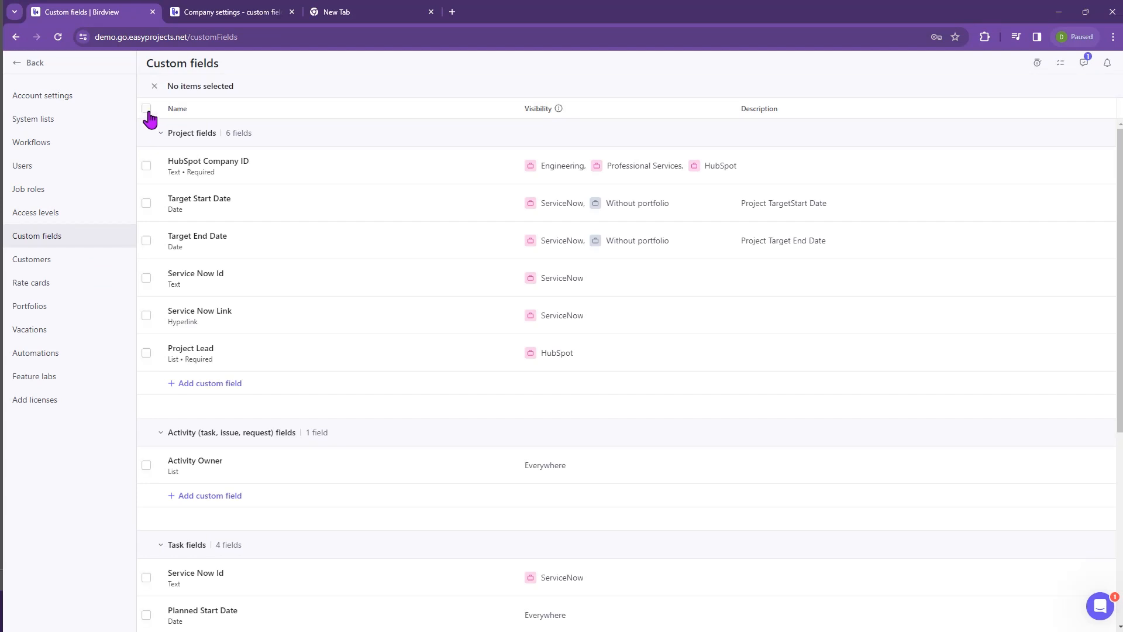
left_click(147, 109)
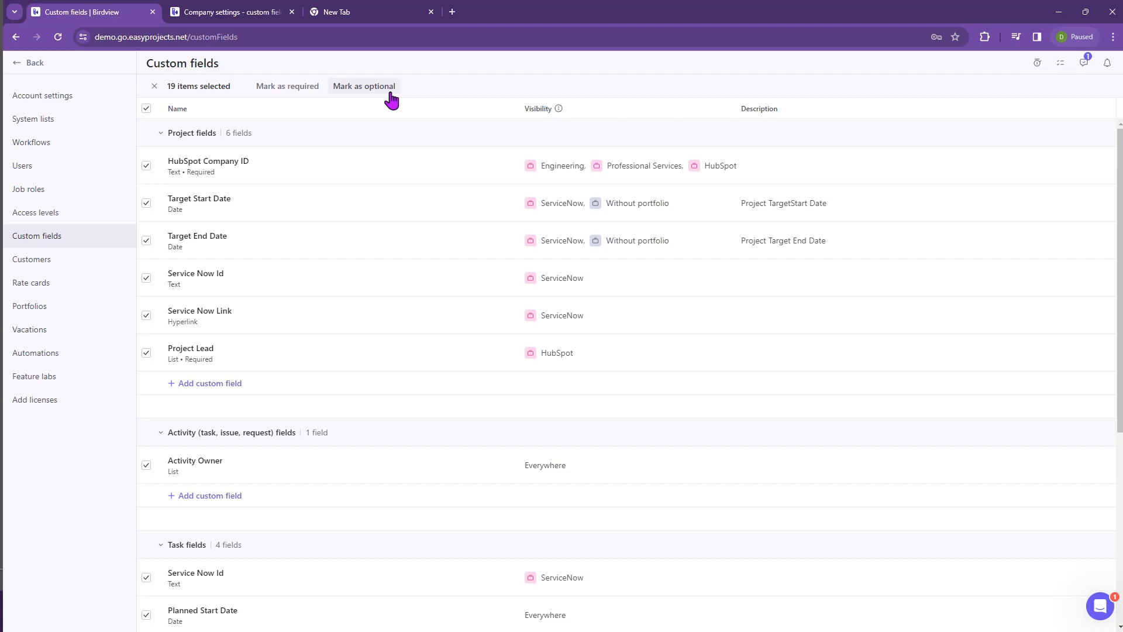
left_click(154, 86)
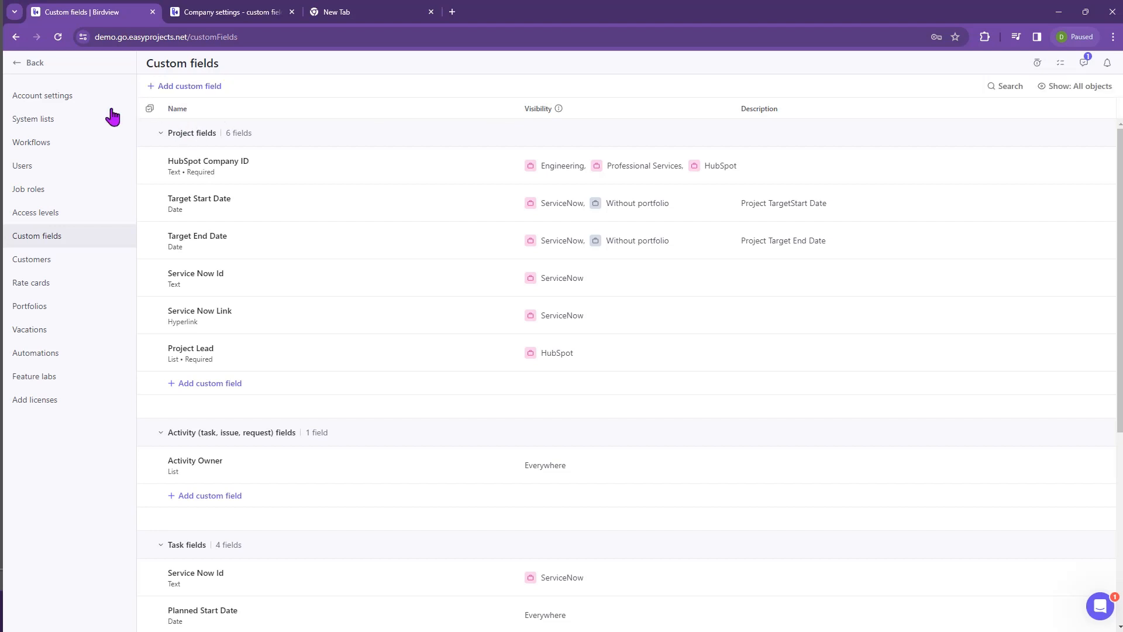
Examine the HubSpot Company ID field's required setting in Primary Space's custom field settings, and close it without saving
left_click(27, 62)
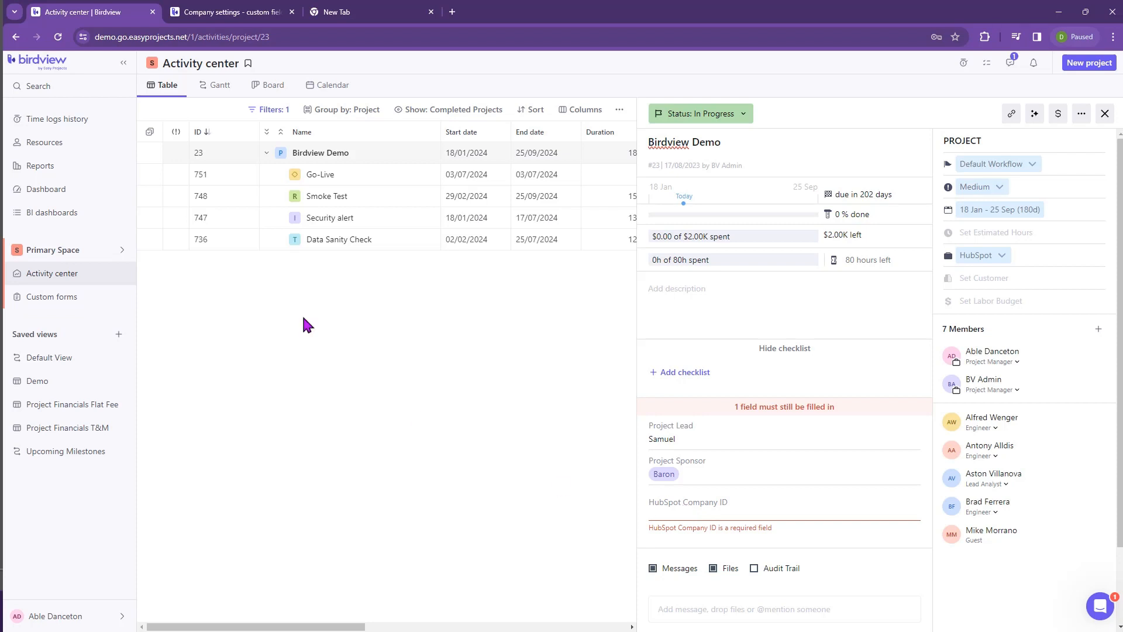
left_click(82, 251)
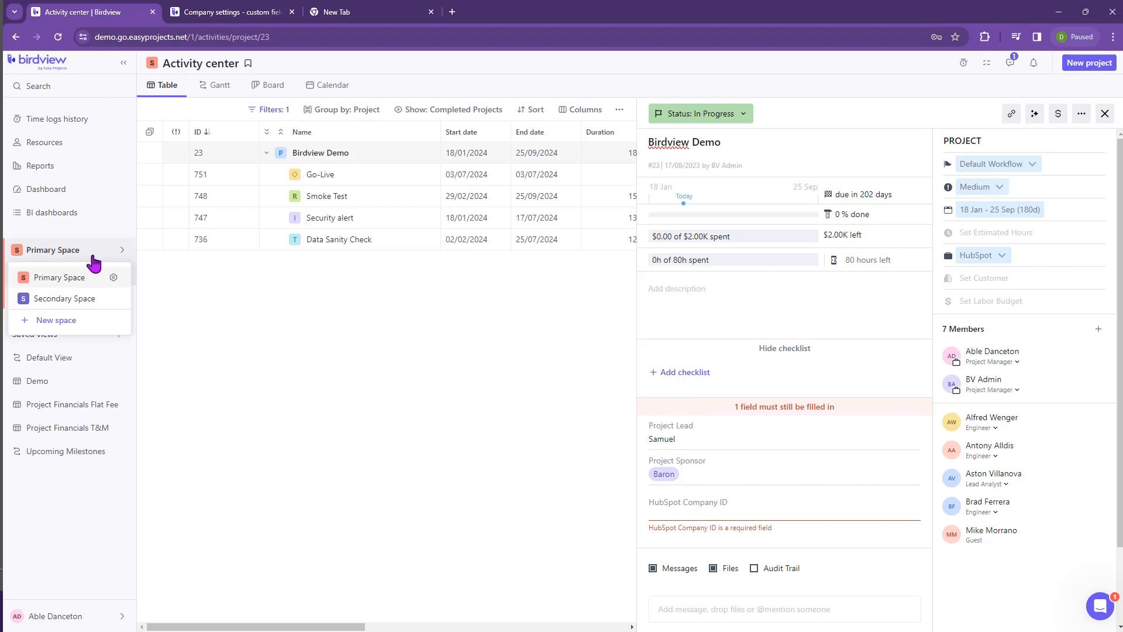
left_click(114, 279)
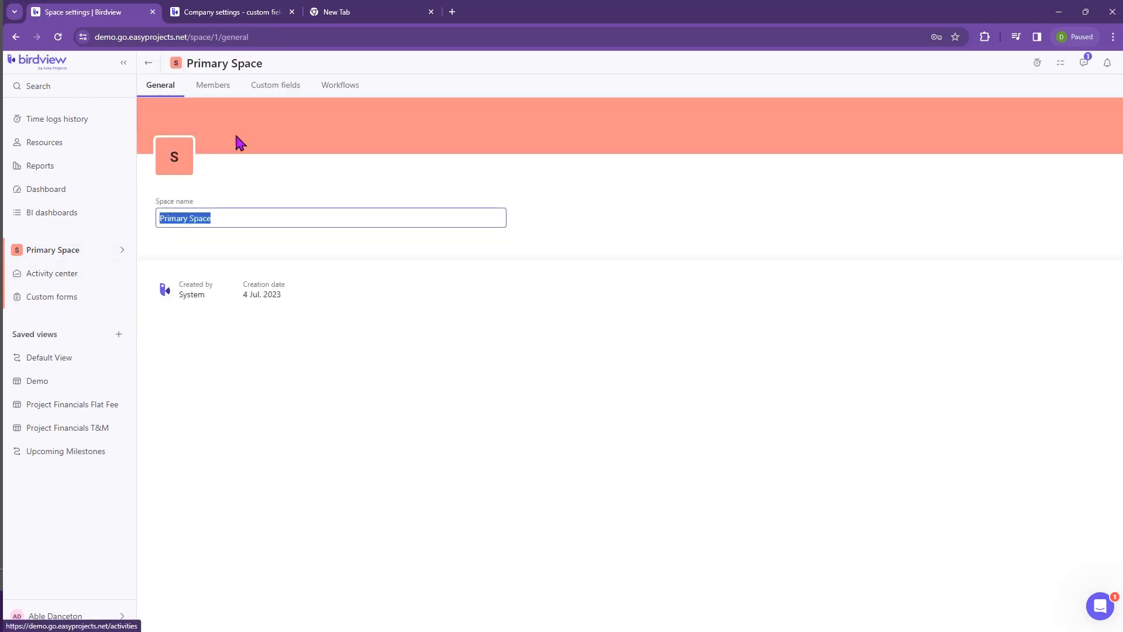
left_click(275, 86)
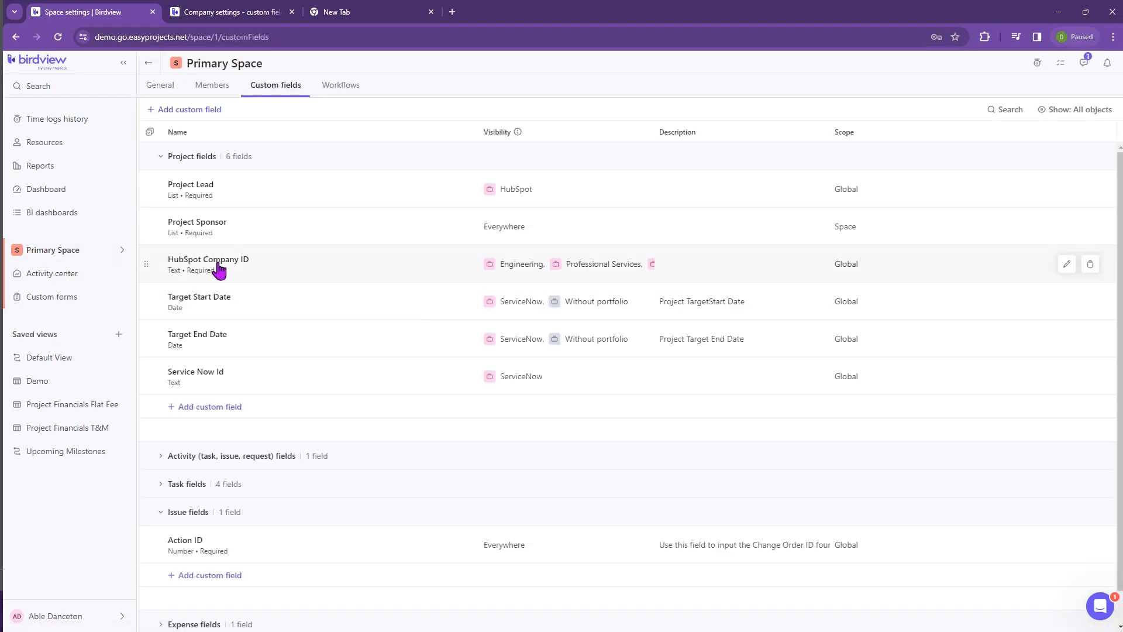
left_click(441, 268)
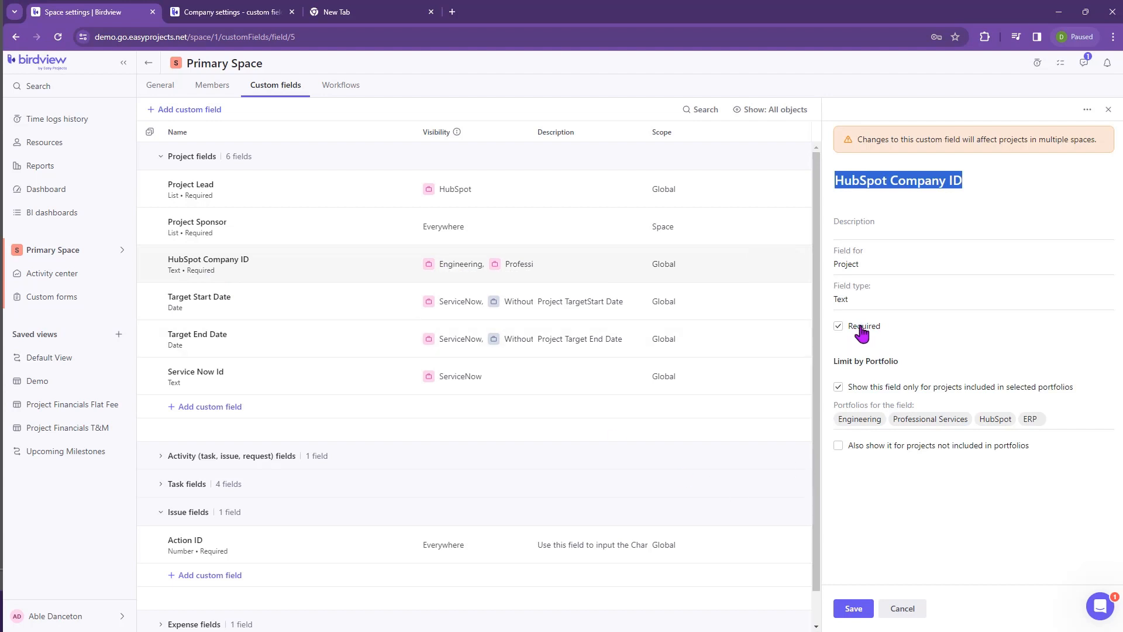
left_click(902, 609)
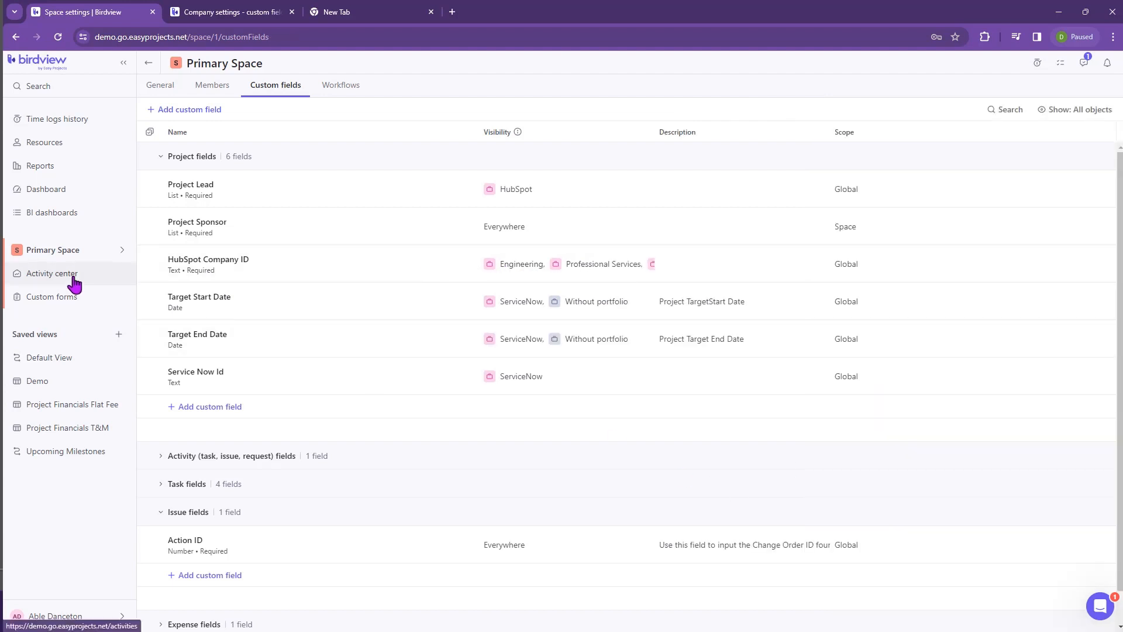
Open the Birdview Demo project from the activity center and fill in its required HubSpot Company ID field
left_click(74, 284)
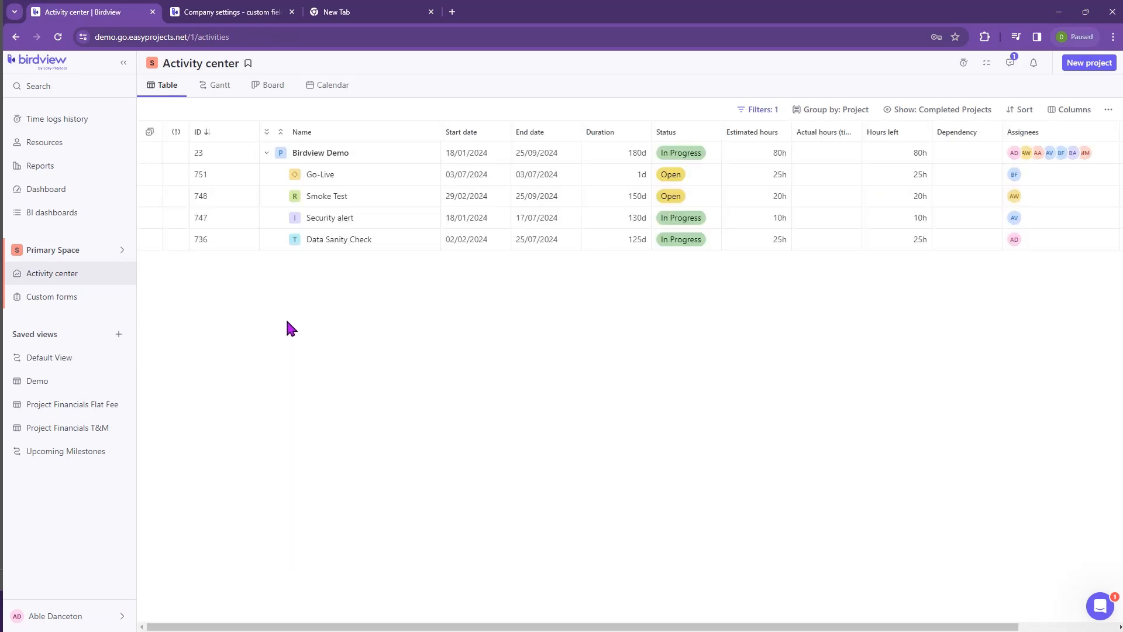
left_click(399, 152)
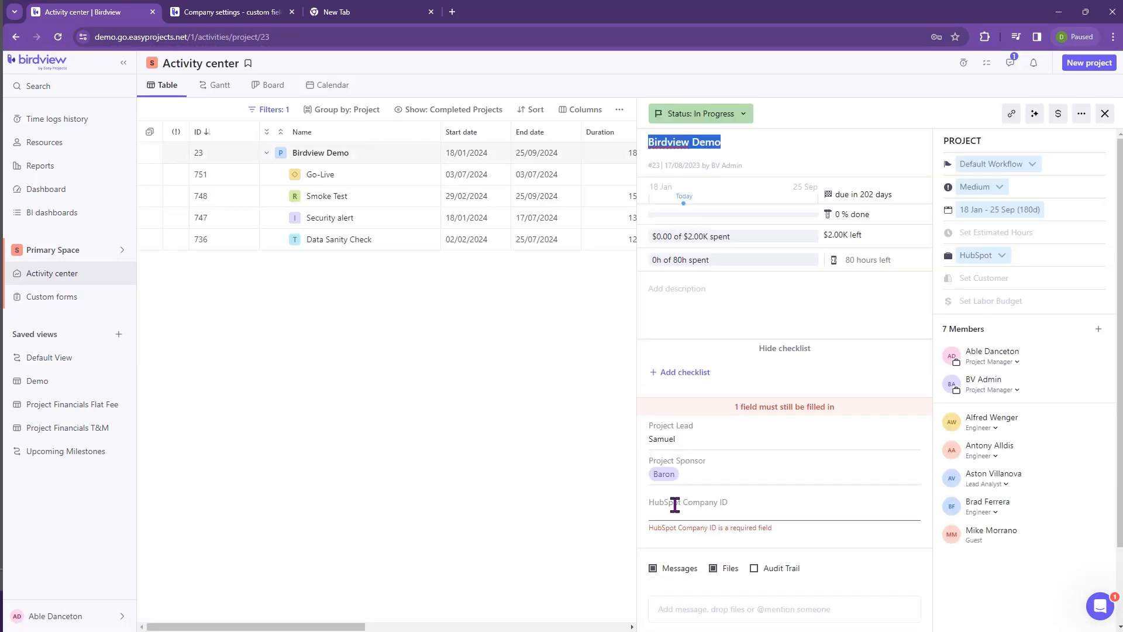
left_click(669, 513)
type("23111")
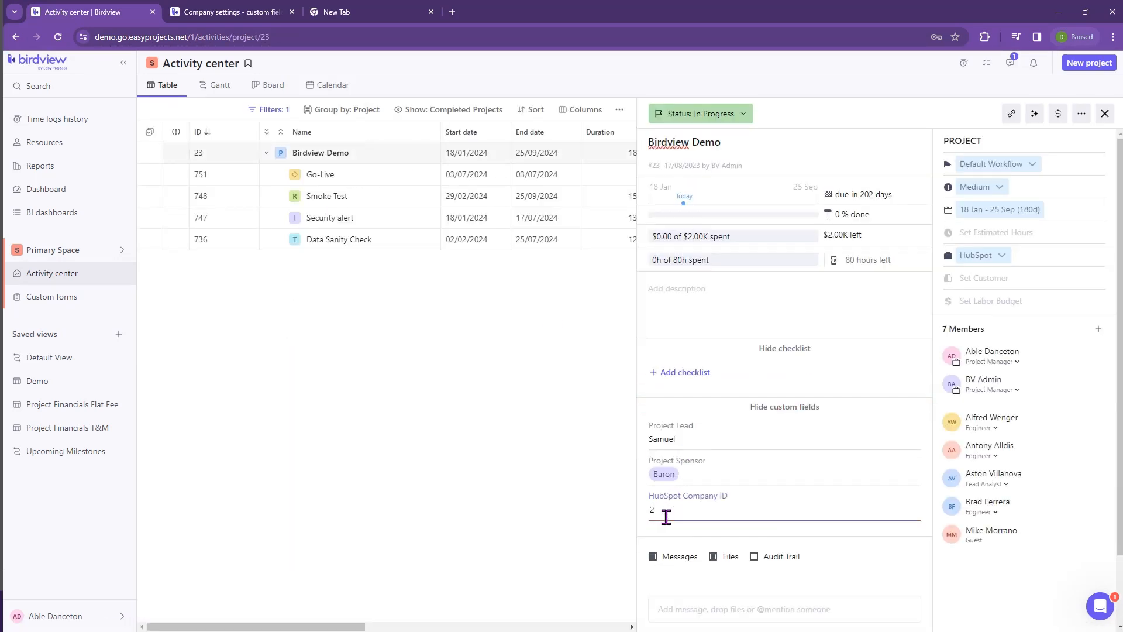
left_click(582, 532)
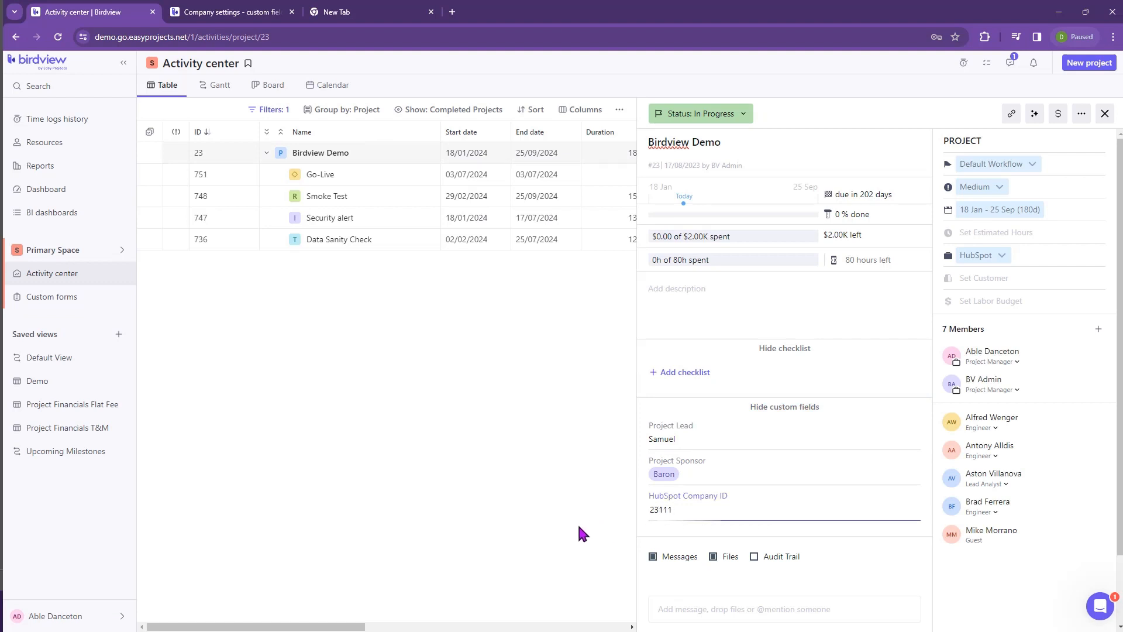
Try to clear the required HubSpot Company ID field of the Birdview Demo project
left_click(710, 508)
key("BackSpace")
left_click(541, 507)
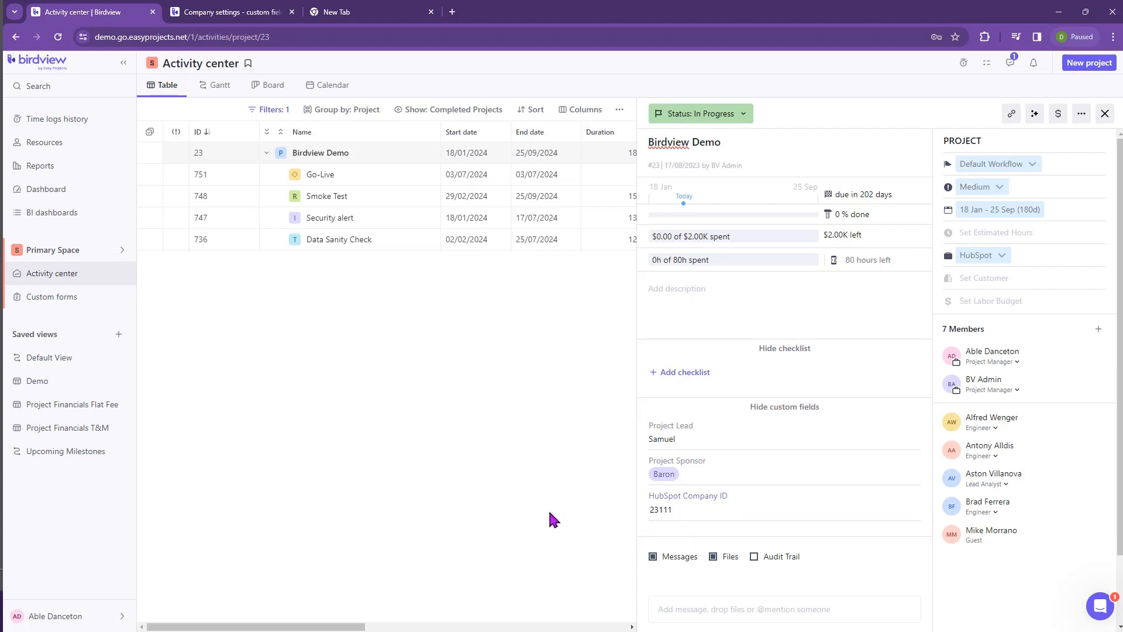
left_click(687, 509)
key("BackSpace")
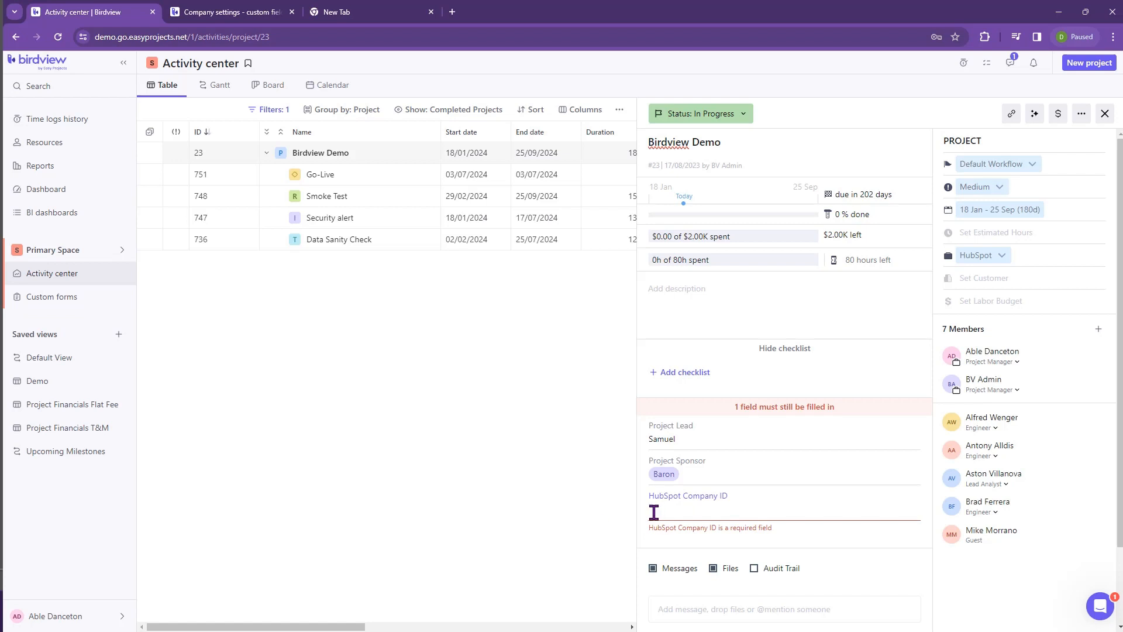
left_click(704, 464)
left_click(604, 525)
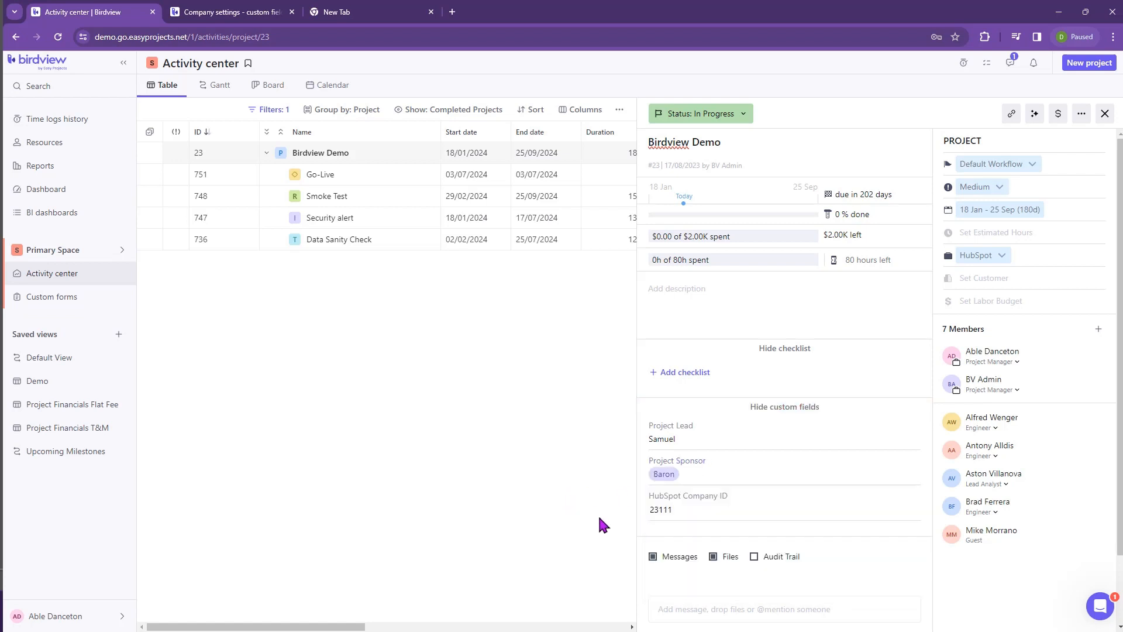
double_click(685, 510)
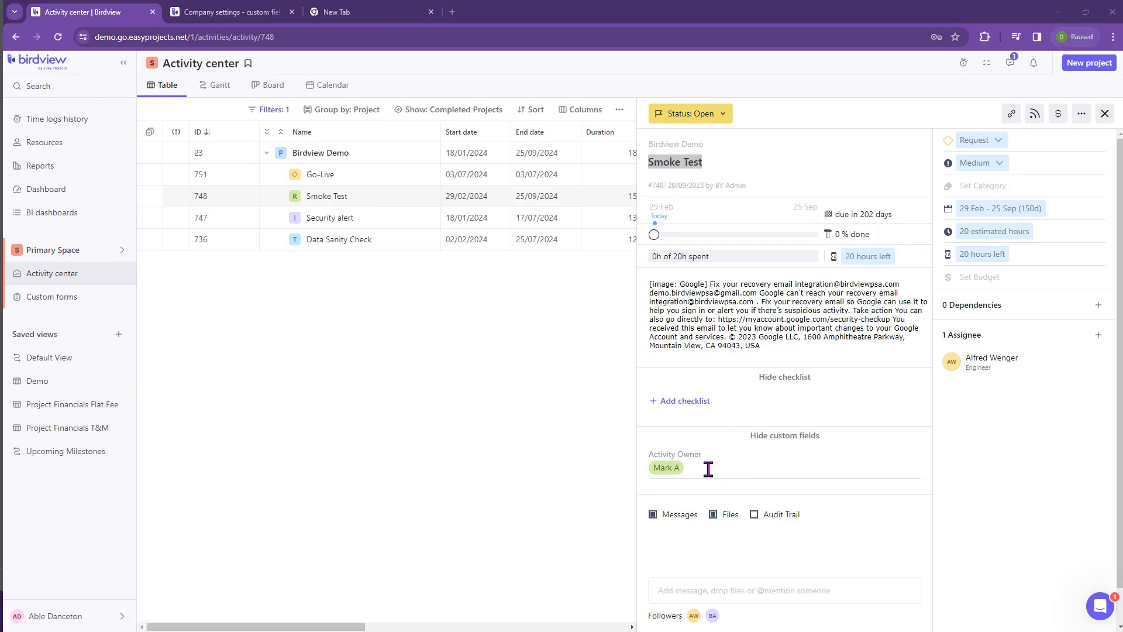
Close the Smoke Test details, open the Demo saved view, and look over its available columns
left_click(1105, 114)
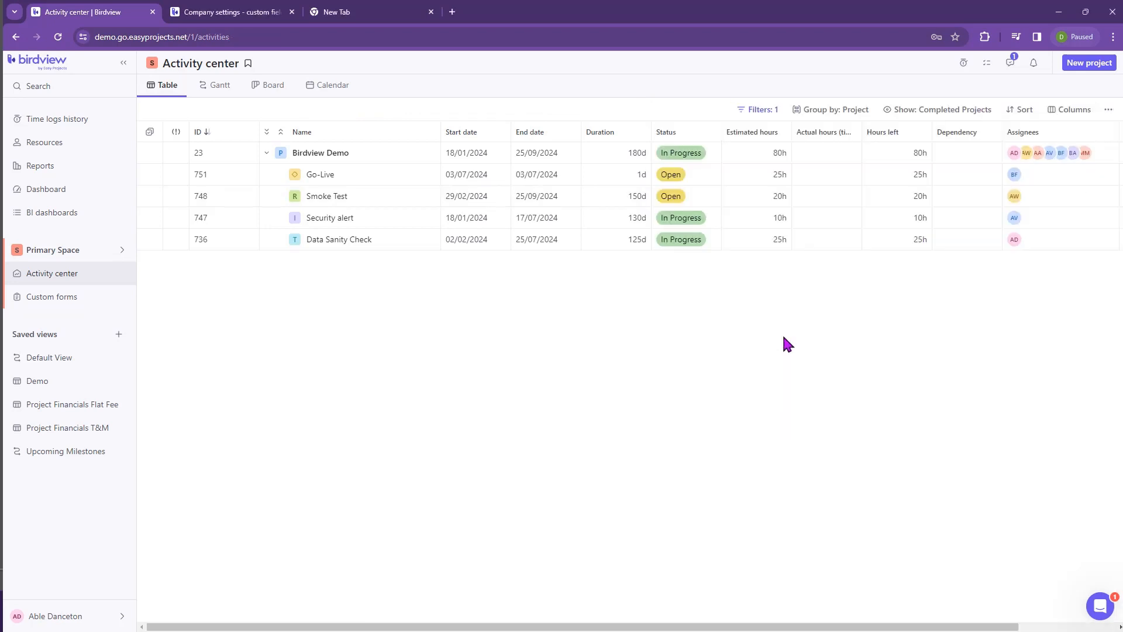
left_click(39, 382)
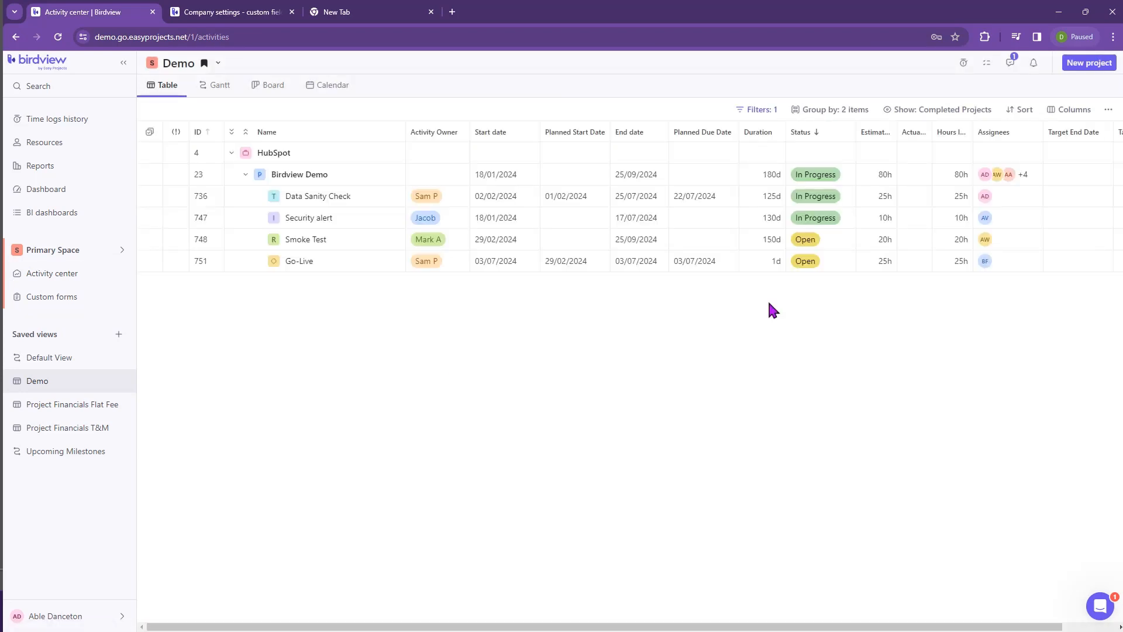
left_click(1085, 112)
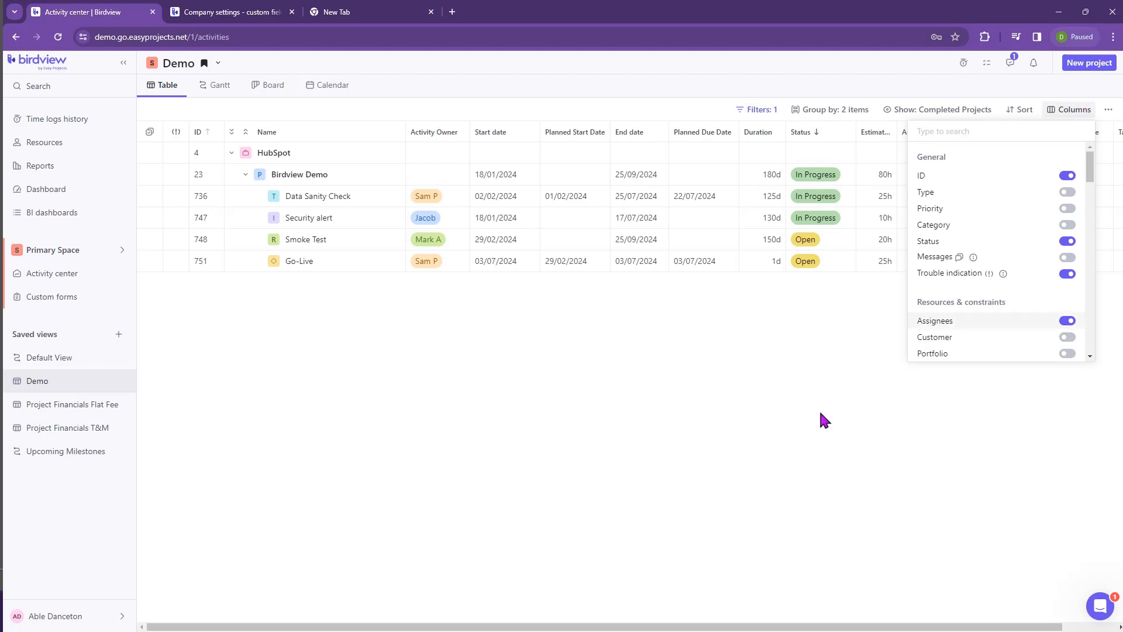
left_click(759, 450)
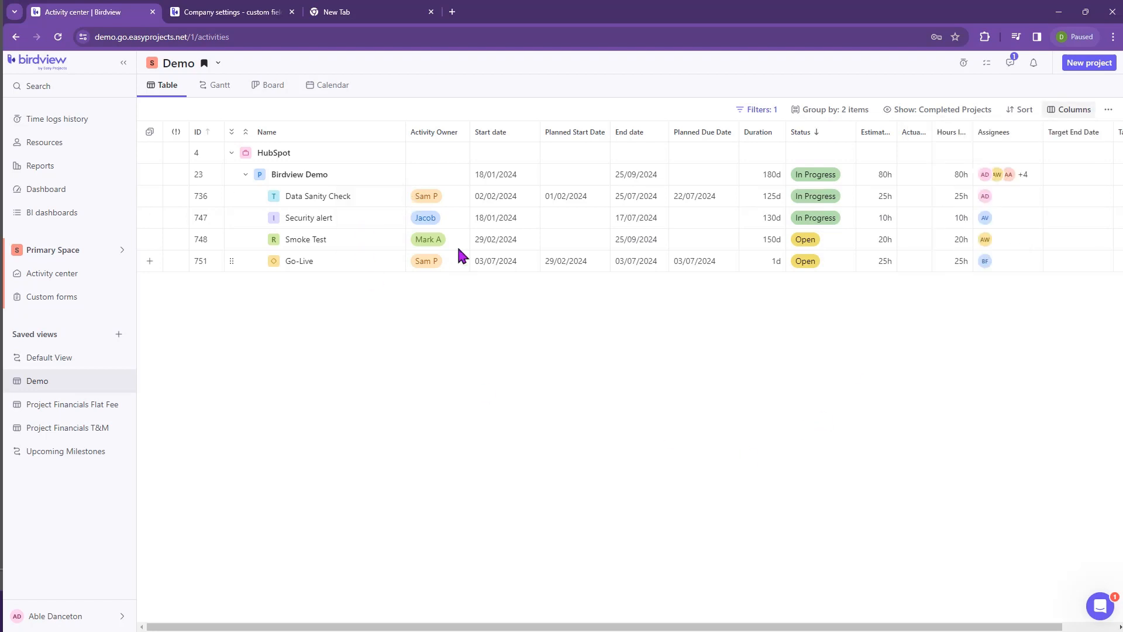
Examine the Activity Owner, Target End Date and Planned Due Date cells of Data Sanity Check without changing them
left_click(458, 201)
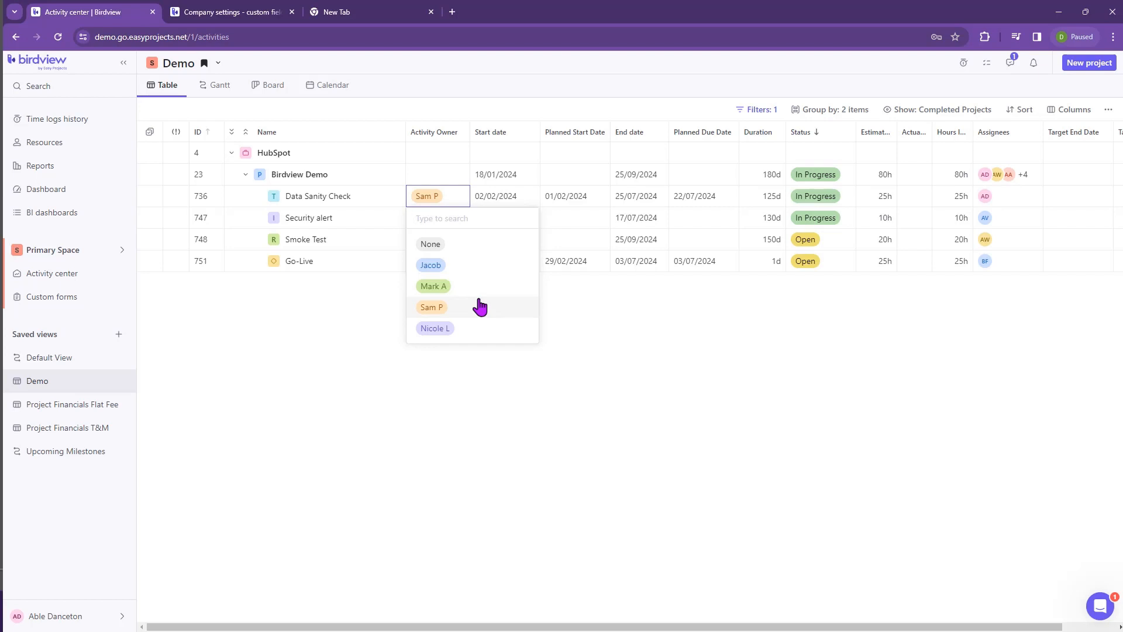
left_click(504, 369)
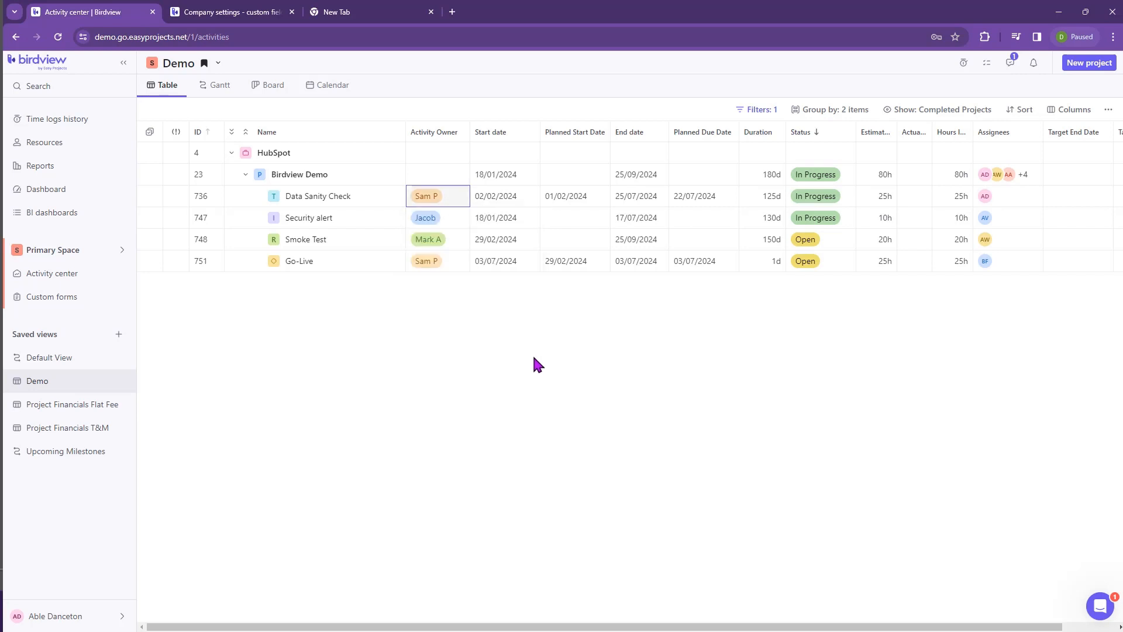
left_click(444, 200)
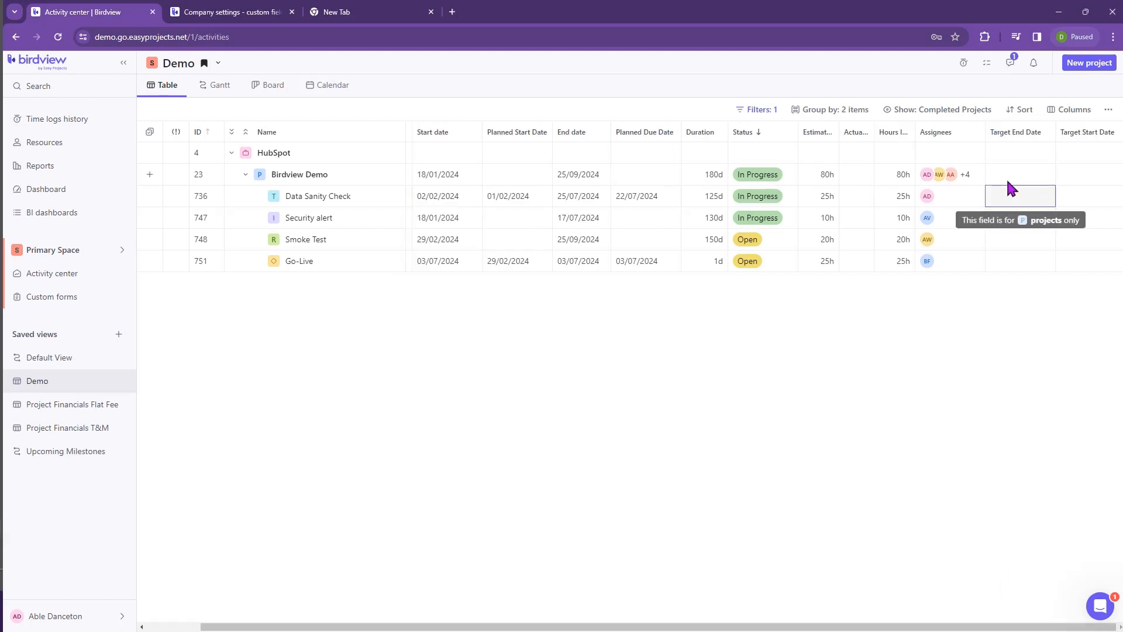
mouse_move(1007, 186)
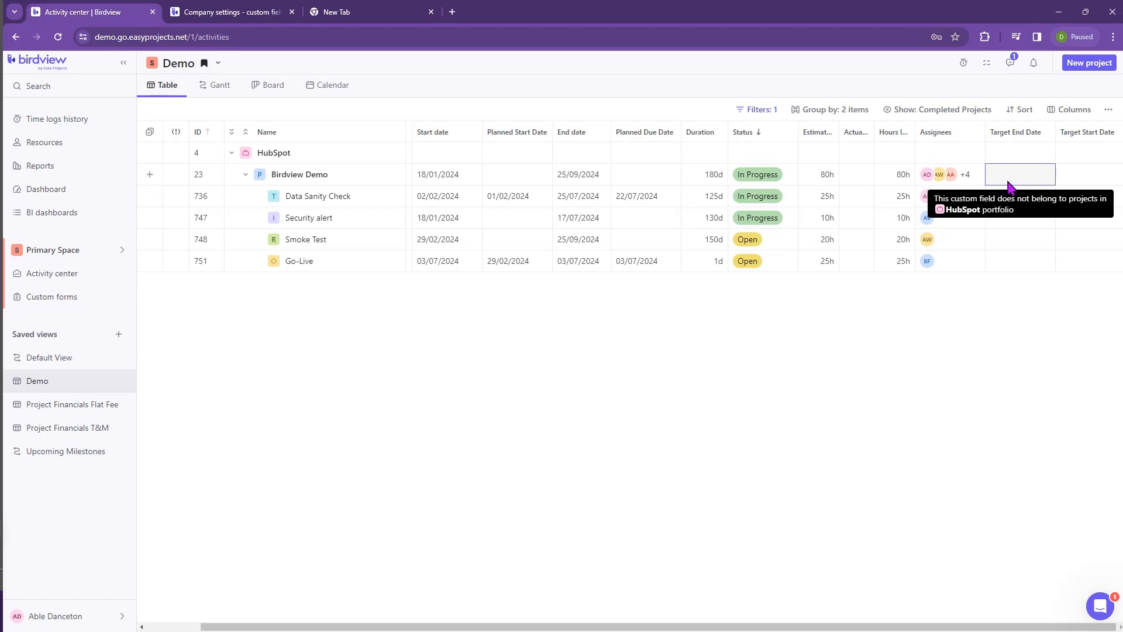
left_click(997, 199)
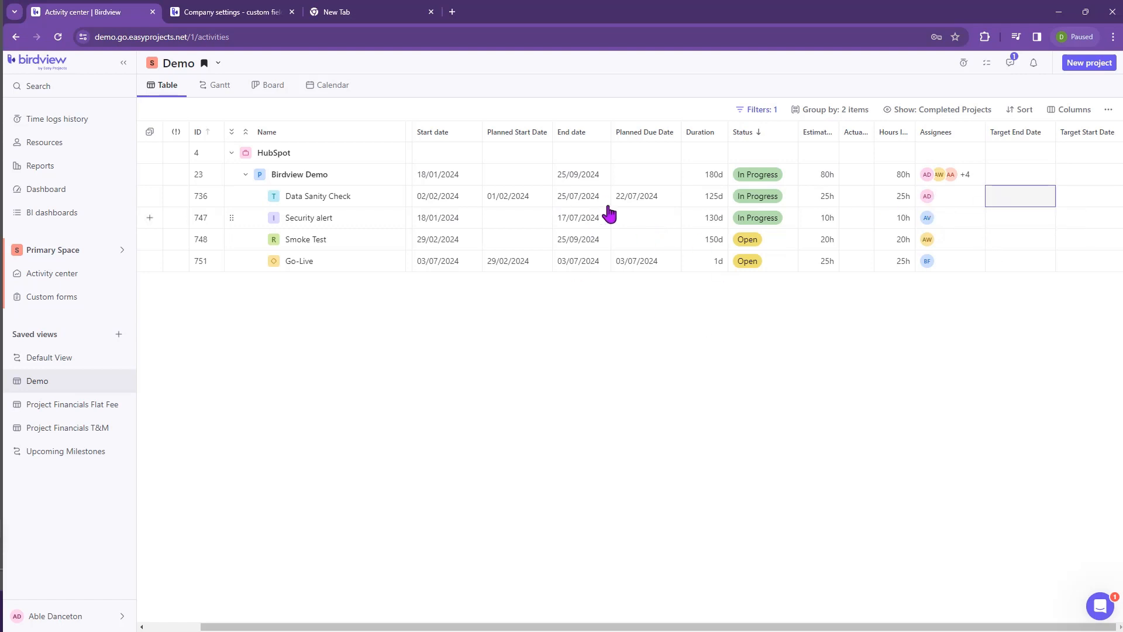
left_click(630, 201)
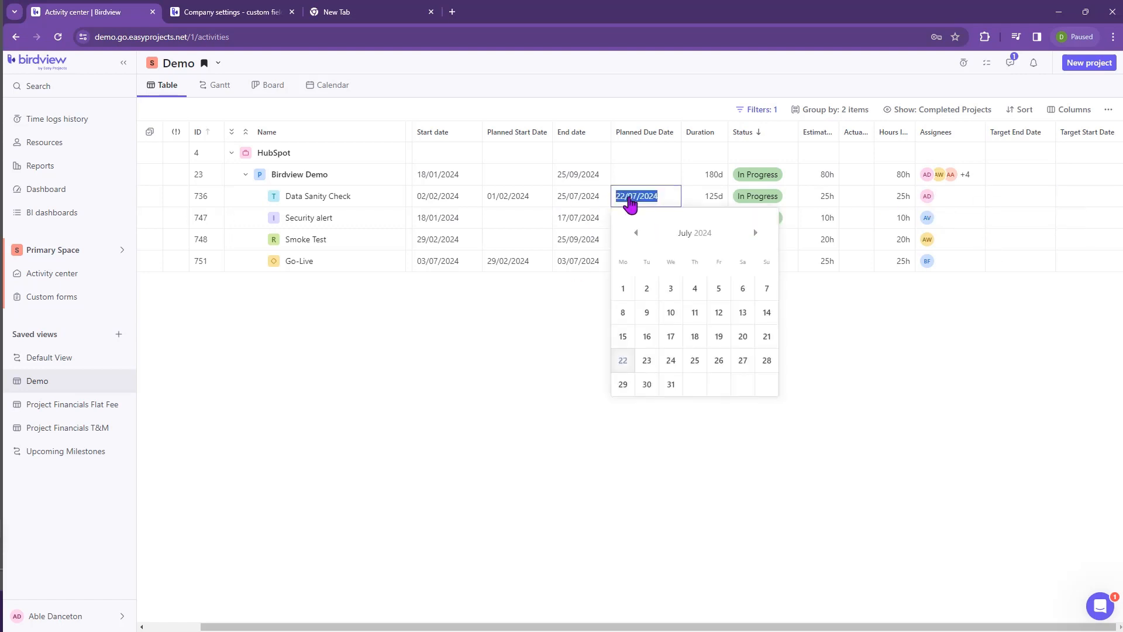
left_click(1036, 375)
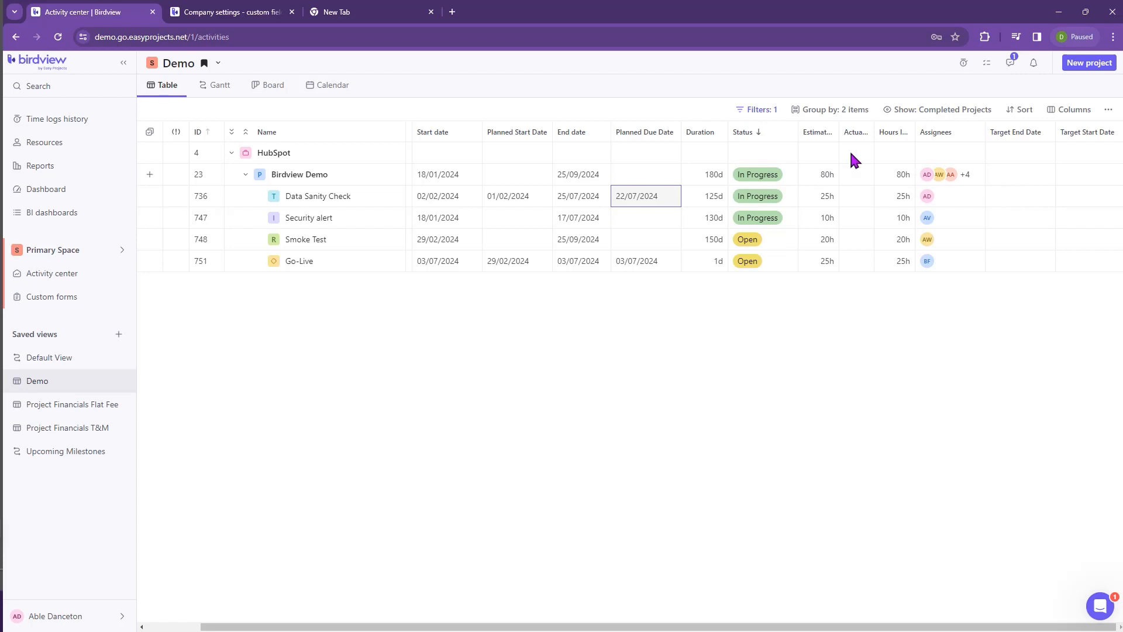
Add the HubSpot Company ID custom field to the available filters of the Demo view
left_click(756, 110)
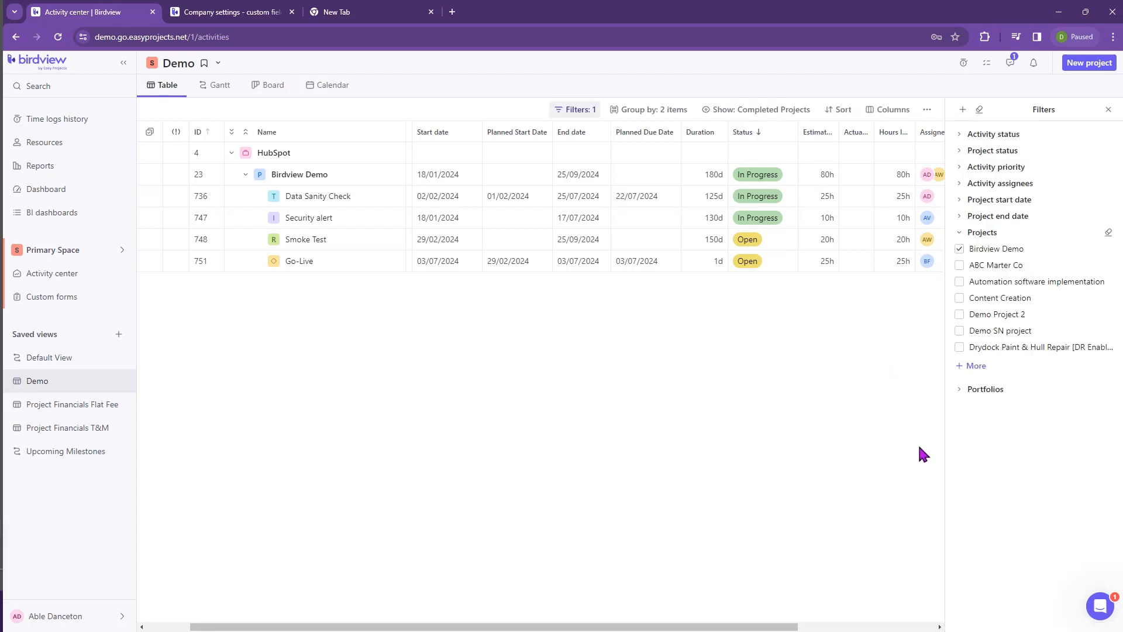
left_click(962, 111)
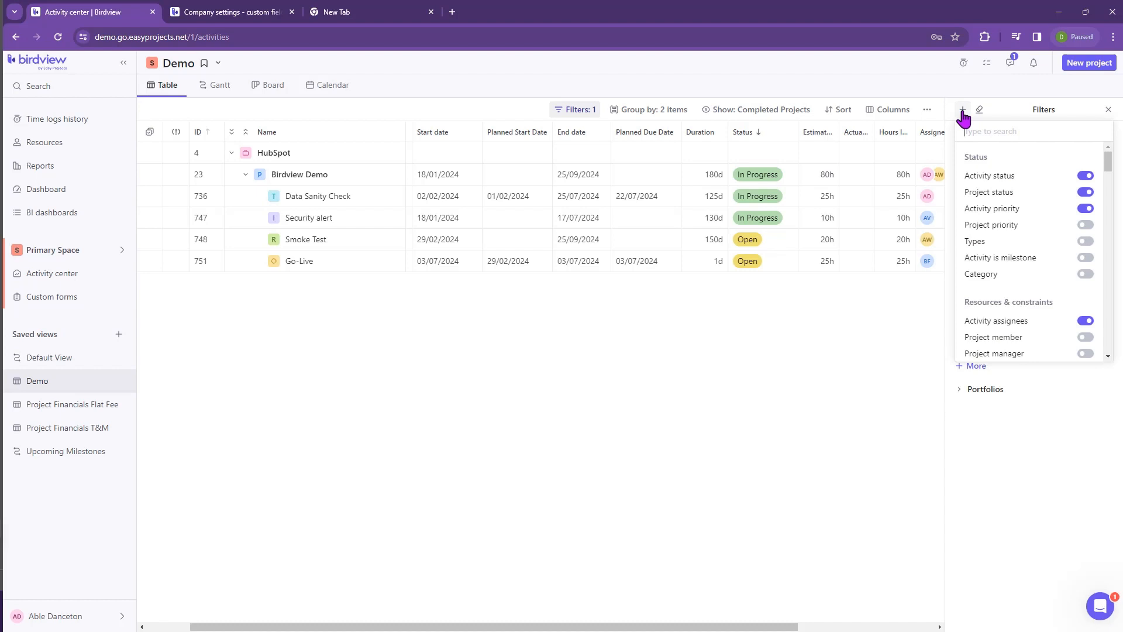
type("hus")
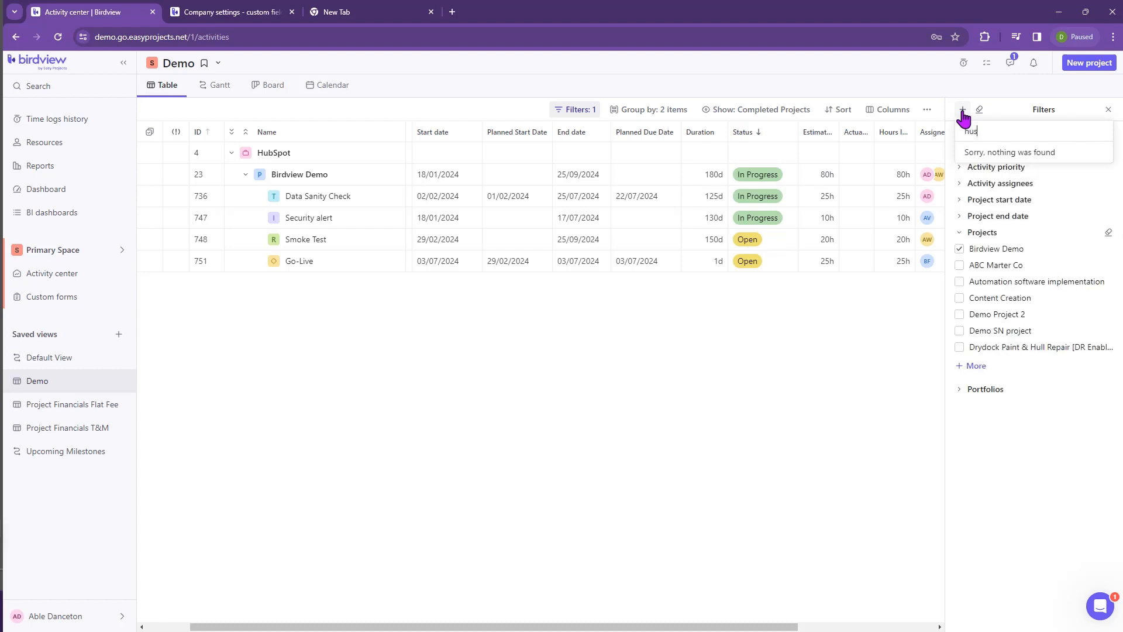
key("BackSpace")
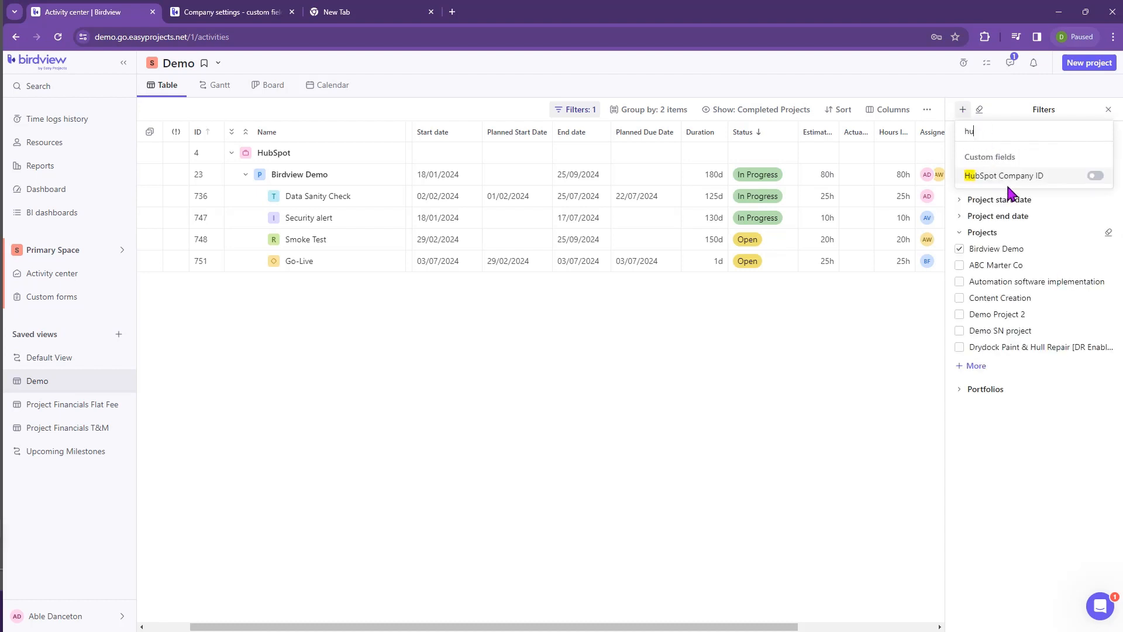
left_click(1095, 176)
left_click(819, 427)
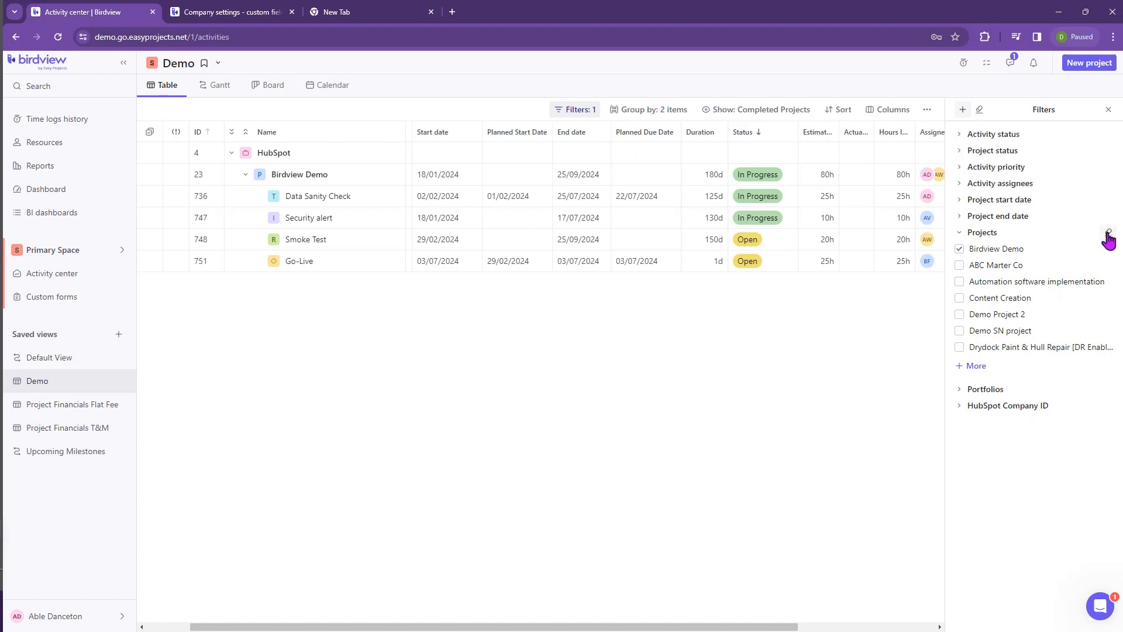
Clear the Projects filter and filter the Demo view by Birdview Demo's HubSpot Company ID
left_click(1109, 237)
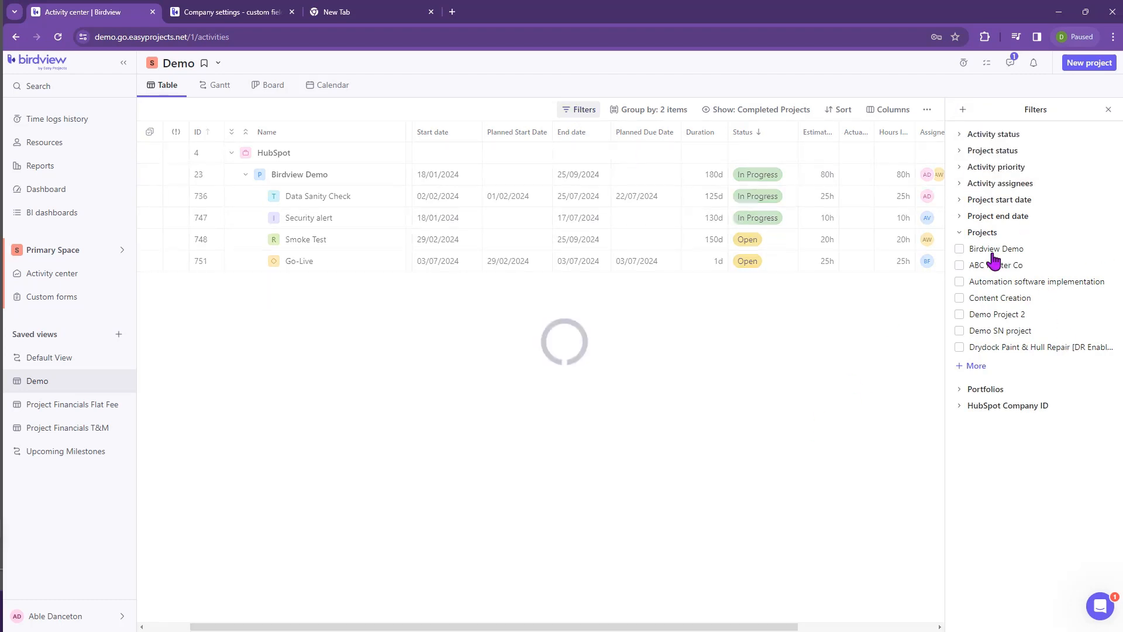
left_click(1007, 409)
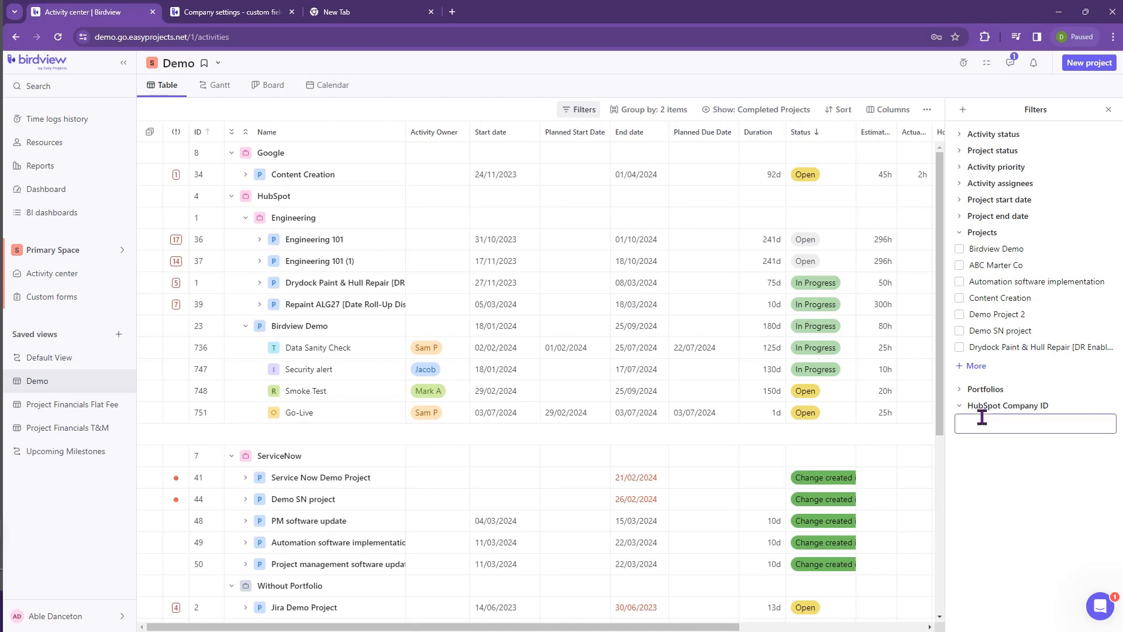
left_click(976, 419)
type("32111")
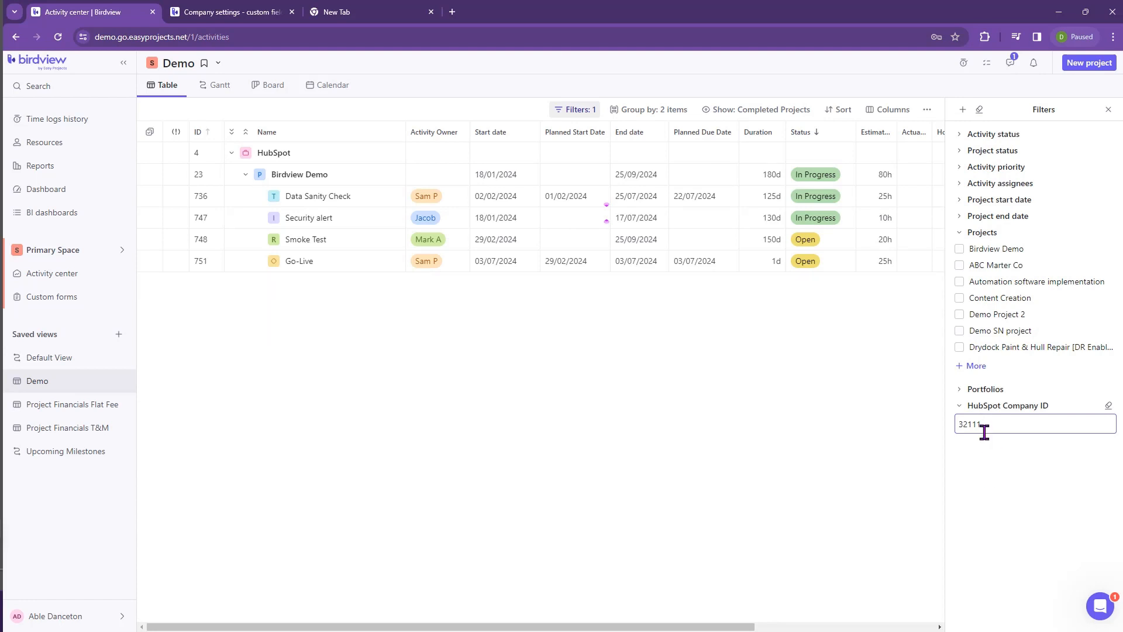
left_click(357, 178)
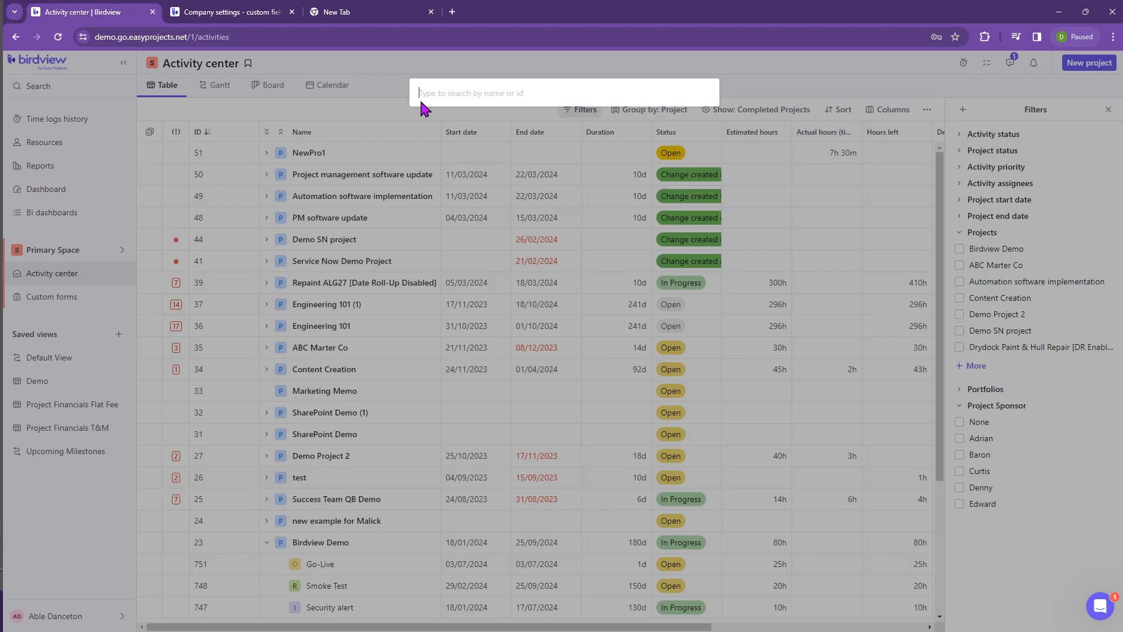
Search by the sponsor's name, and filter the activity center by that Project Sponsor to open Birdview Demo's details
type("baron")
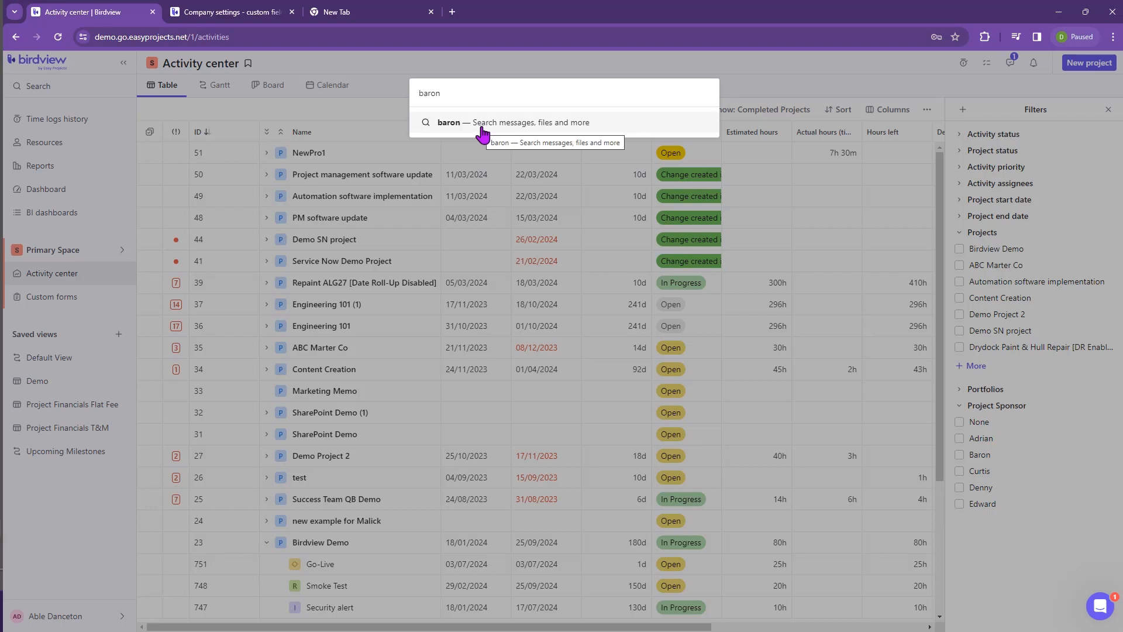
left_click(947, 89)
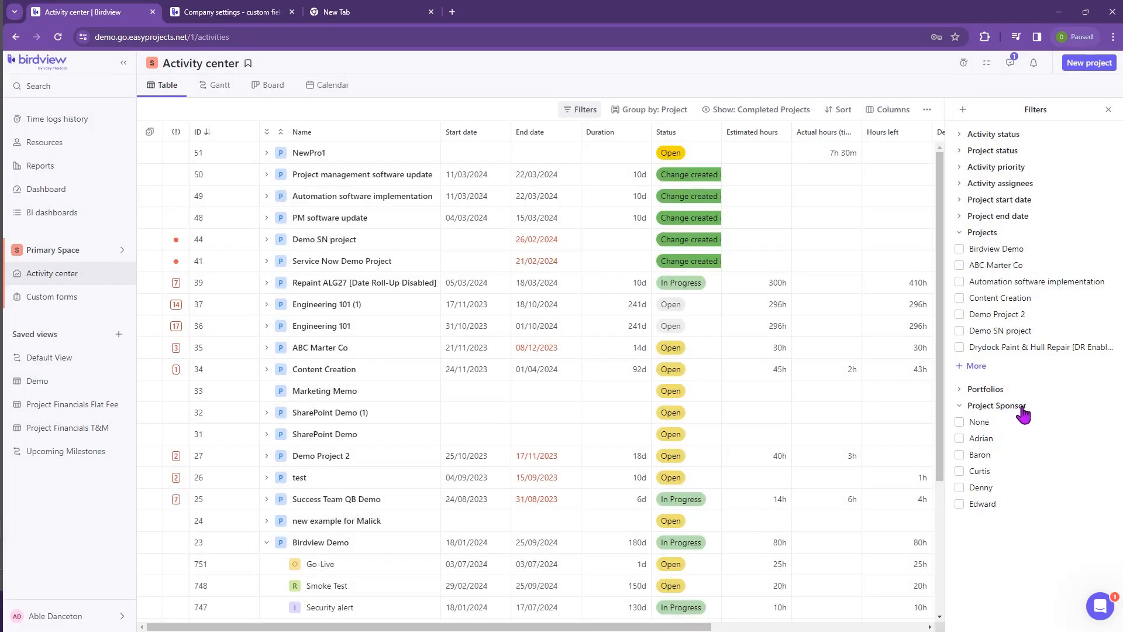
left_click(980, 456)
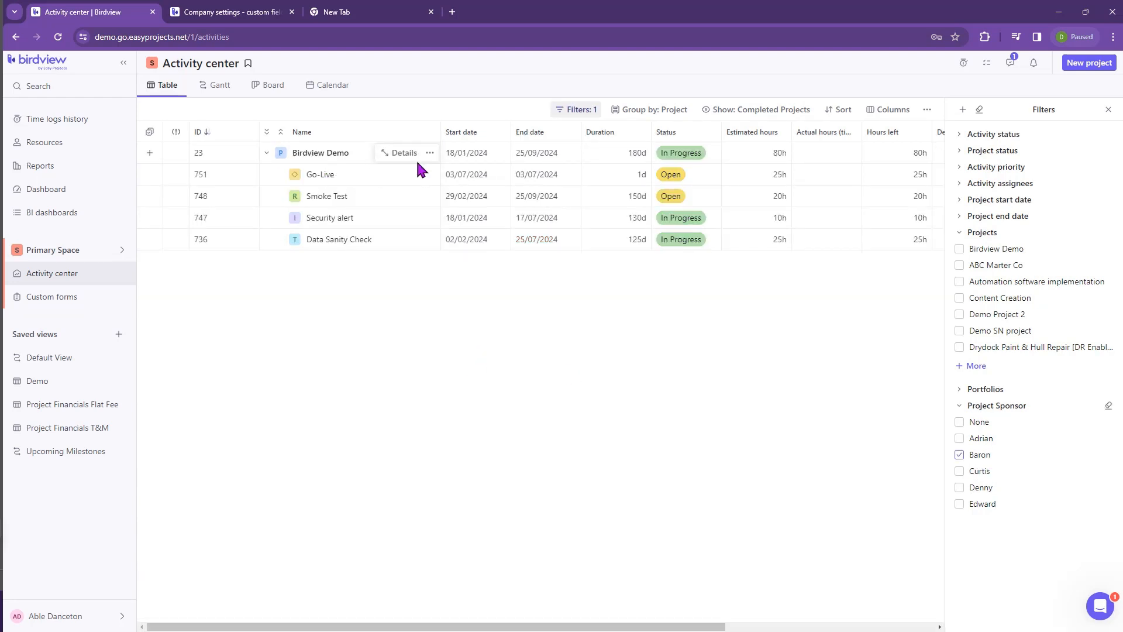
left_click(410, 153)
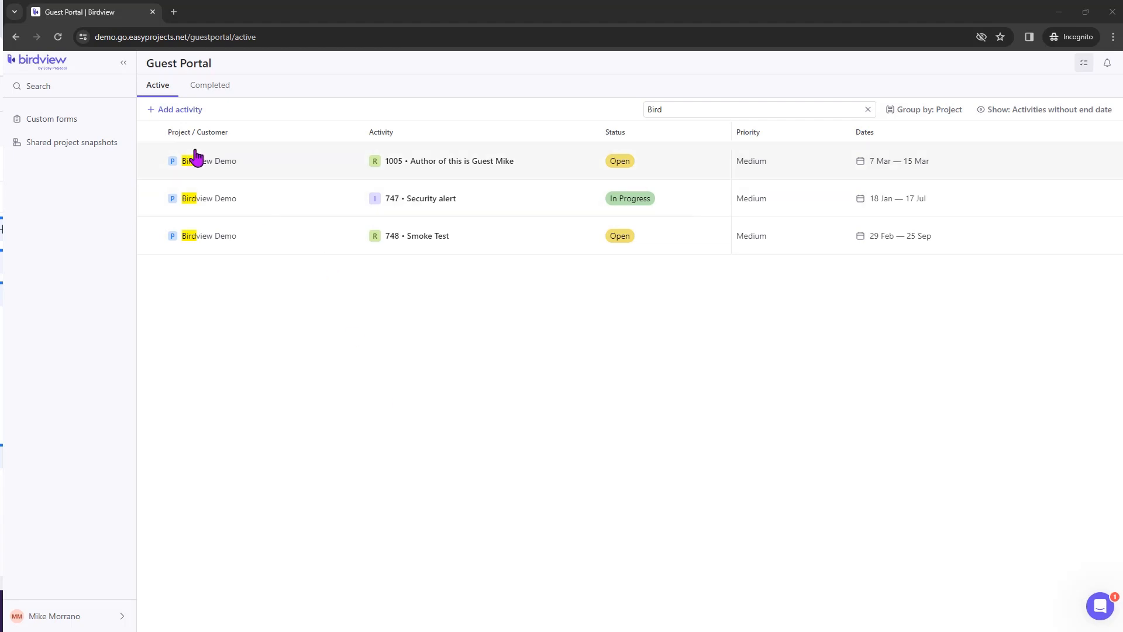
Examine the Guest Portal's form for creating an activity, including its Type field, and cancel it
left_click(182, 110)
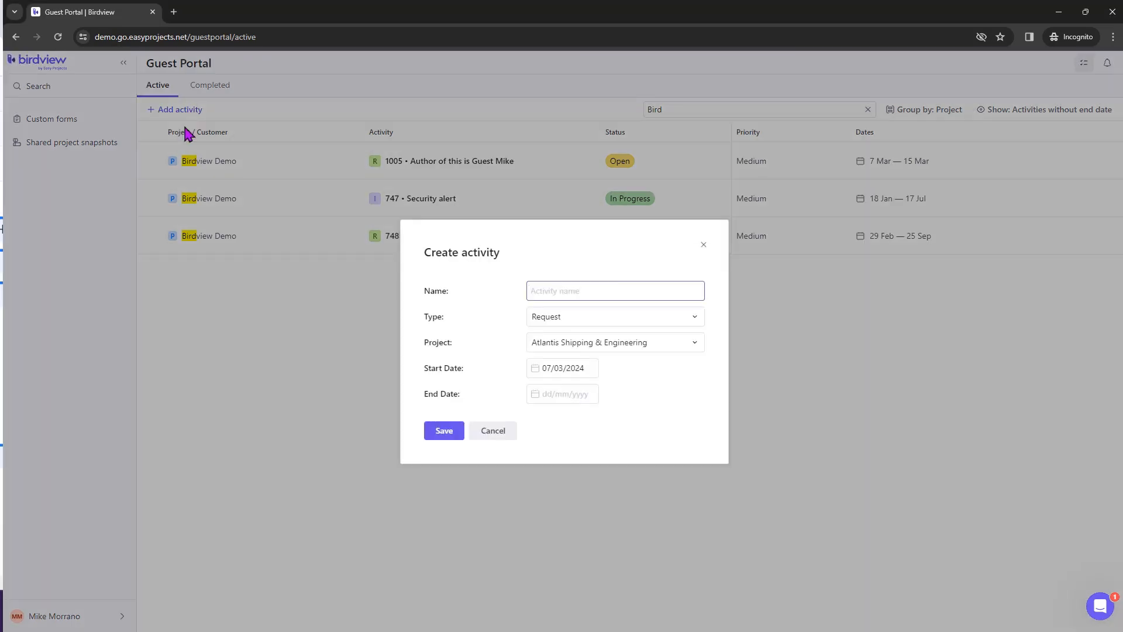
left_click(597, 327)
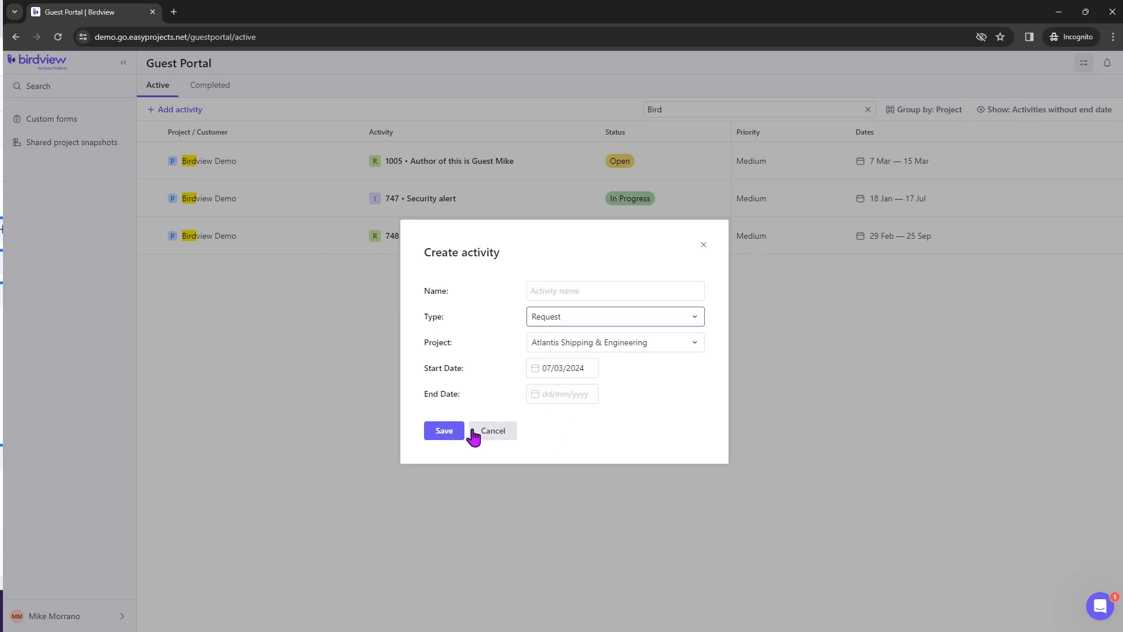
left_click(503, 431)
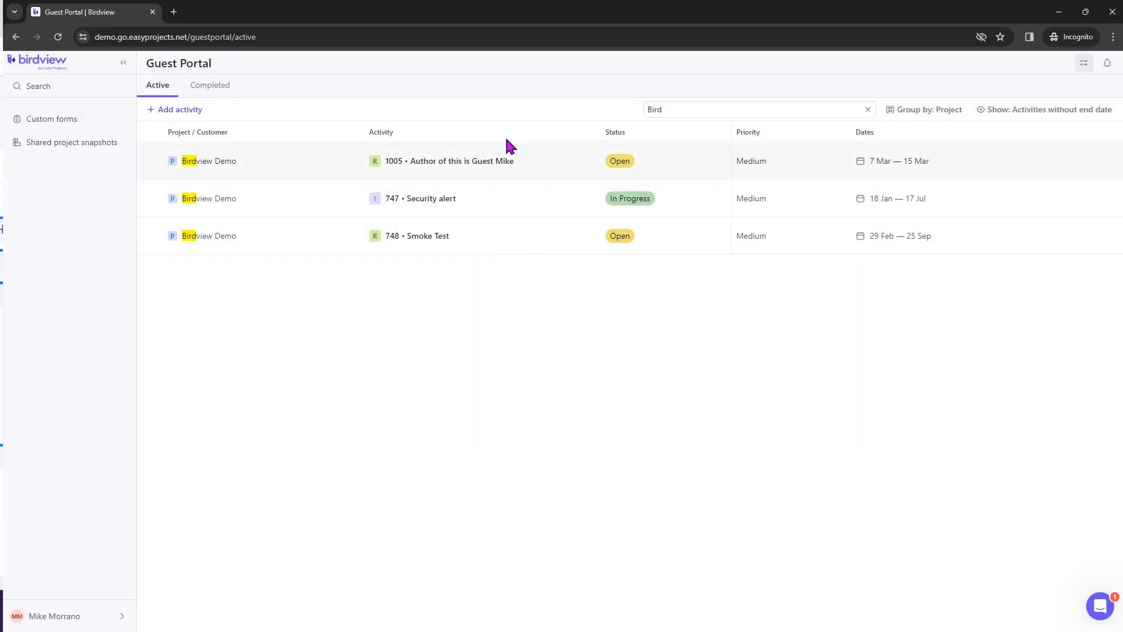
Open guest-authored request 1005 in the Guest Portal and set its Activity Owner to the first named owner in the list
left_click(463, 170)
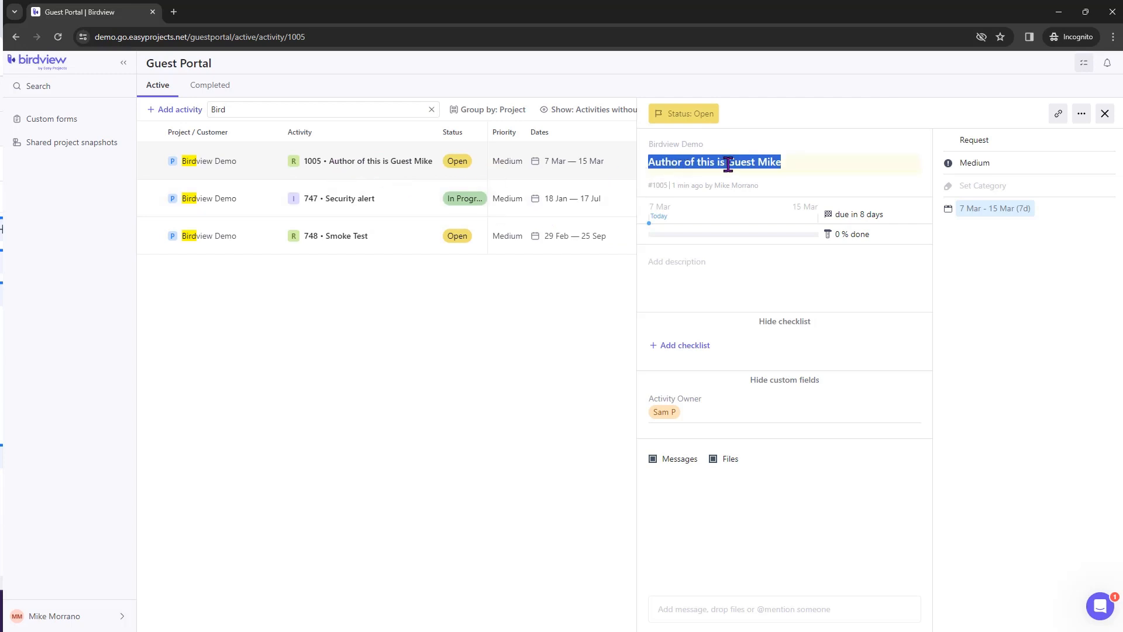
left_click(672, 407)
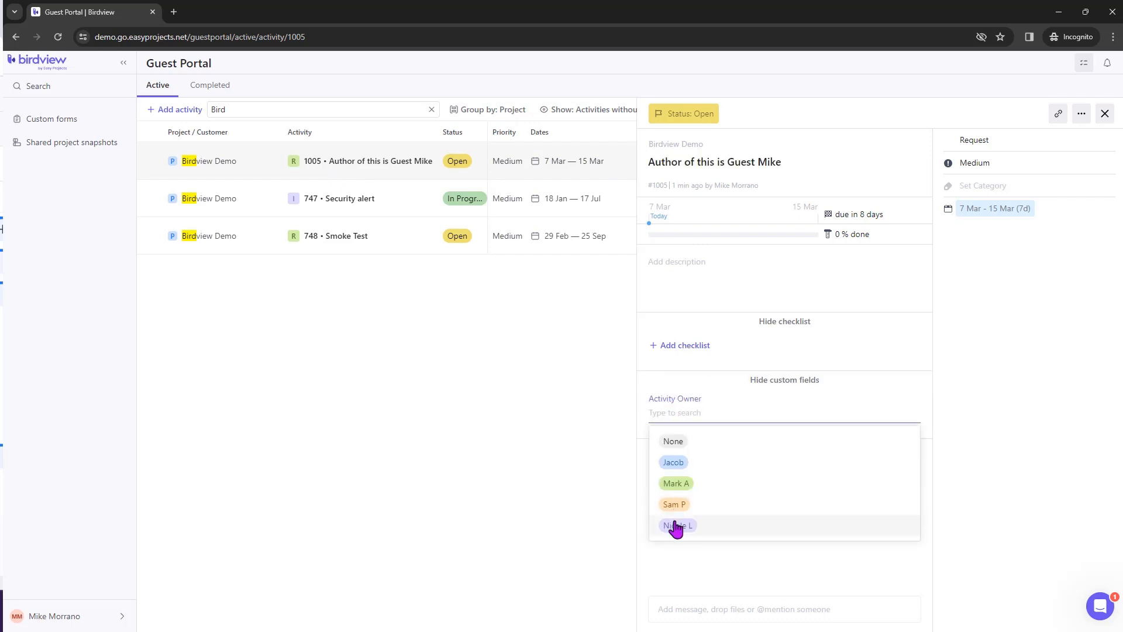
left_click(674, 463)
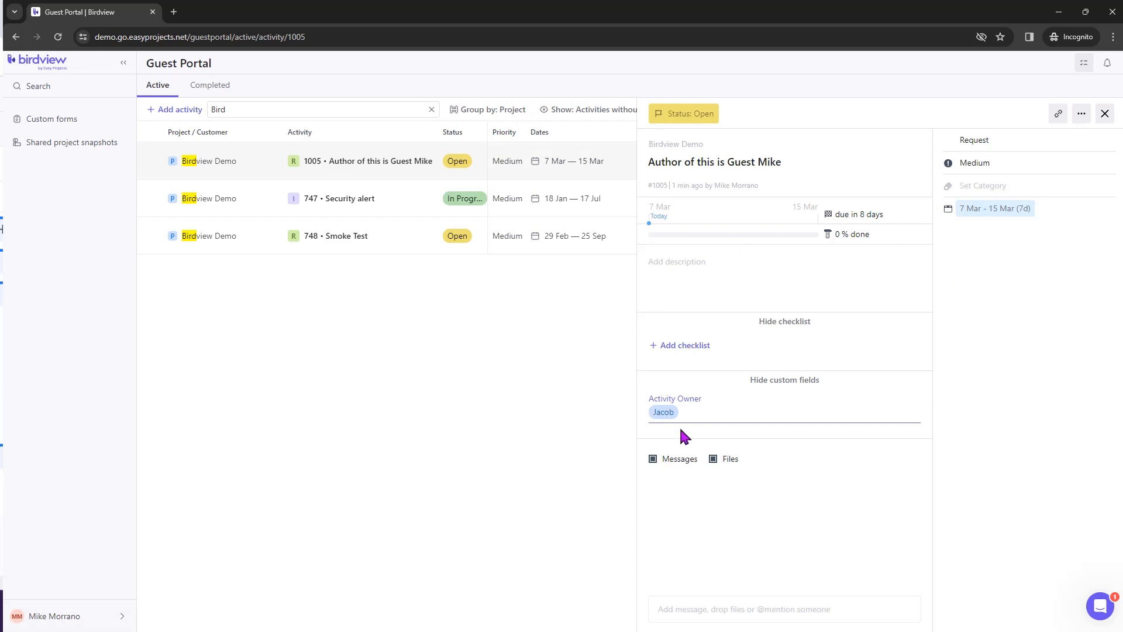
Look over the custom fields of the Security alert activity and close its details
left_click(350, 202)
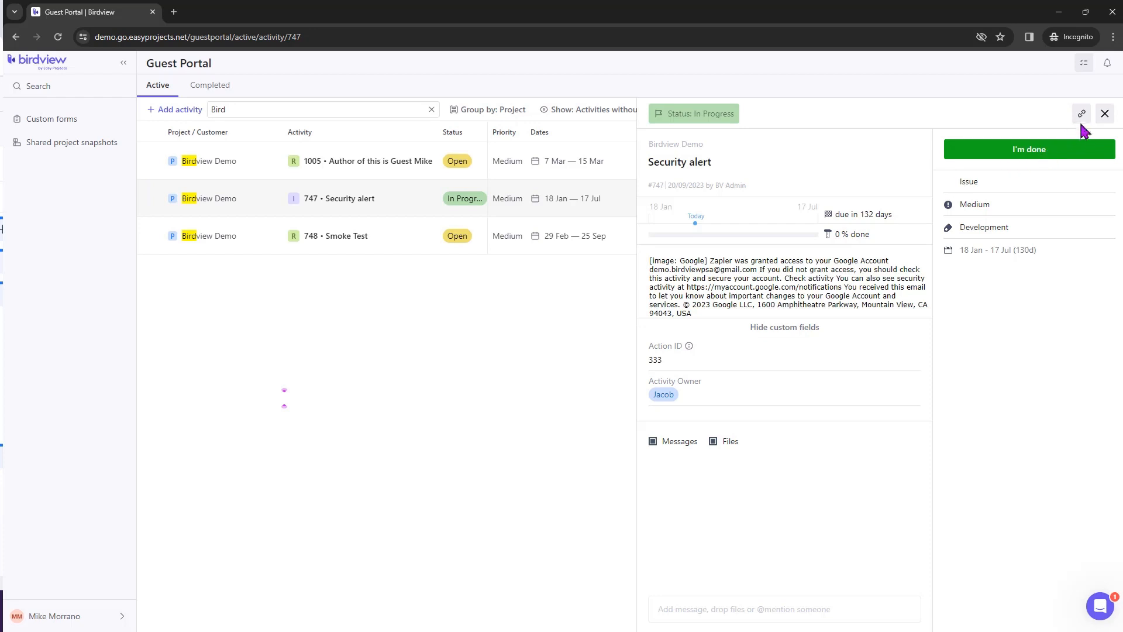
left_click(1105, 113)
Clear the Bird search to list all Guest Portal activities and open the Prepare Financial Plan activity
double_click(692, 110)
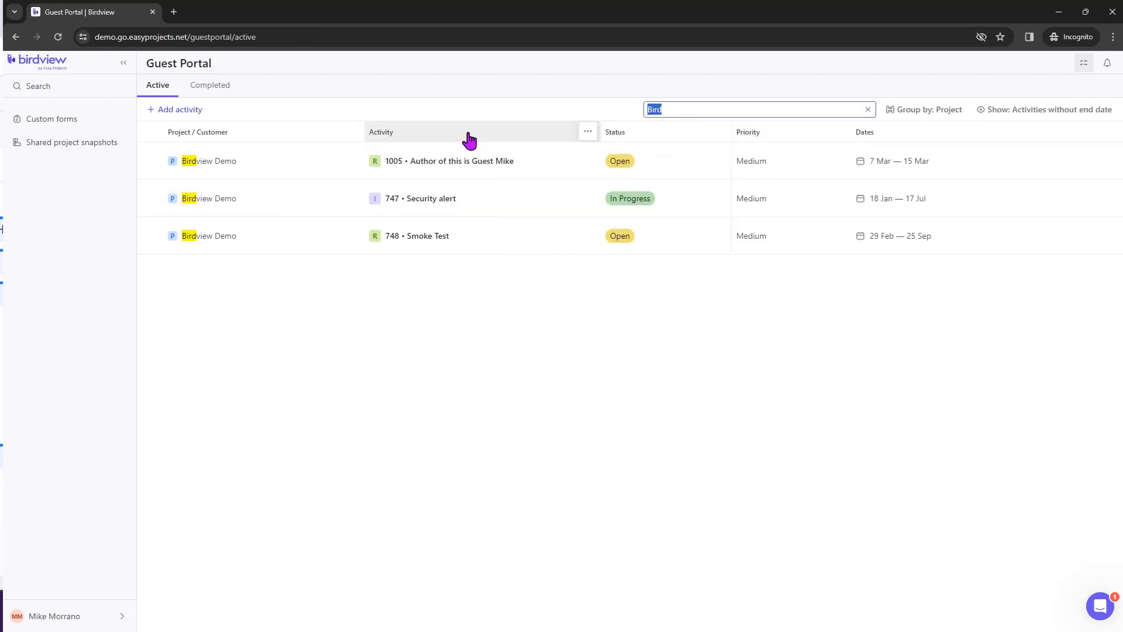
key("BackSpace")
left_click(454, 232)
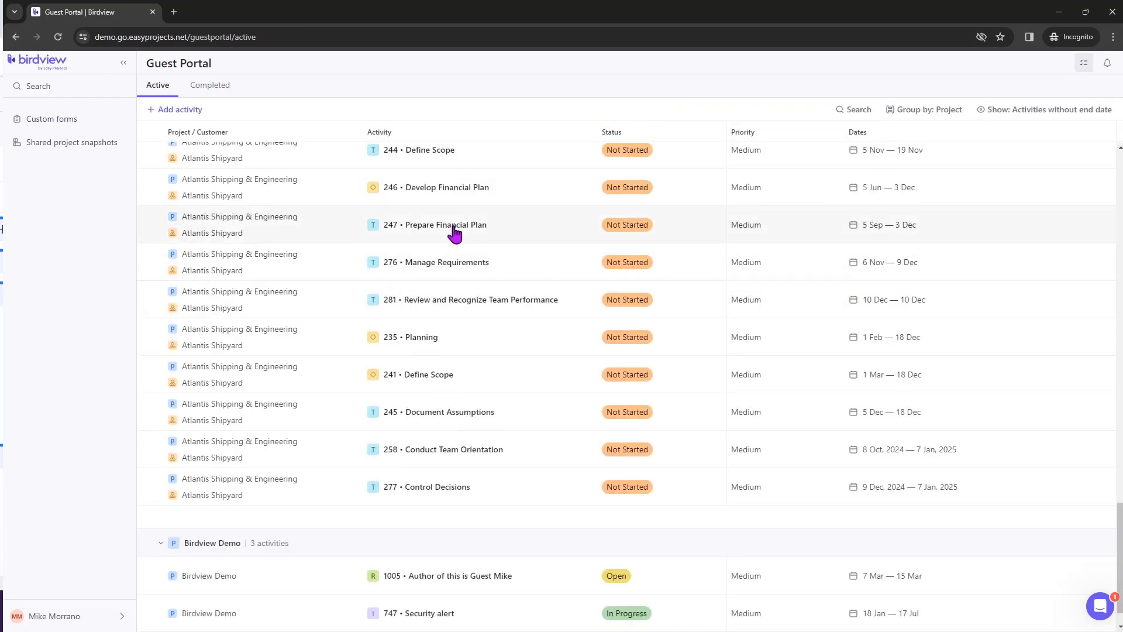